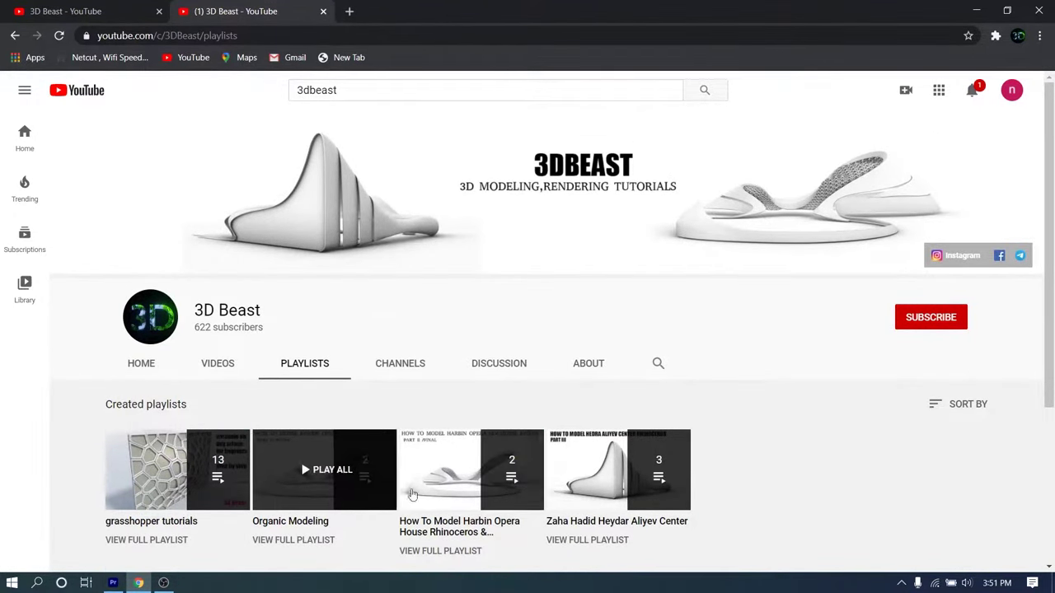
Subscribe to the 3D Beast channel and set its notifications to All
{"action": "left_click", "coordinate": [941, 319]}
{"action": "left_click", "coordinate": [956, 317]}
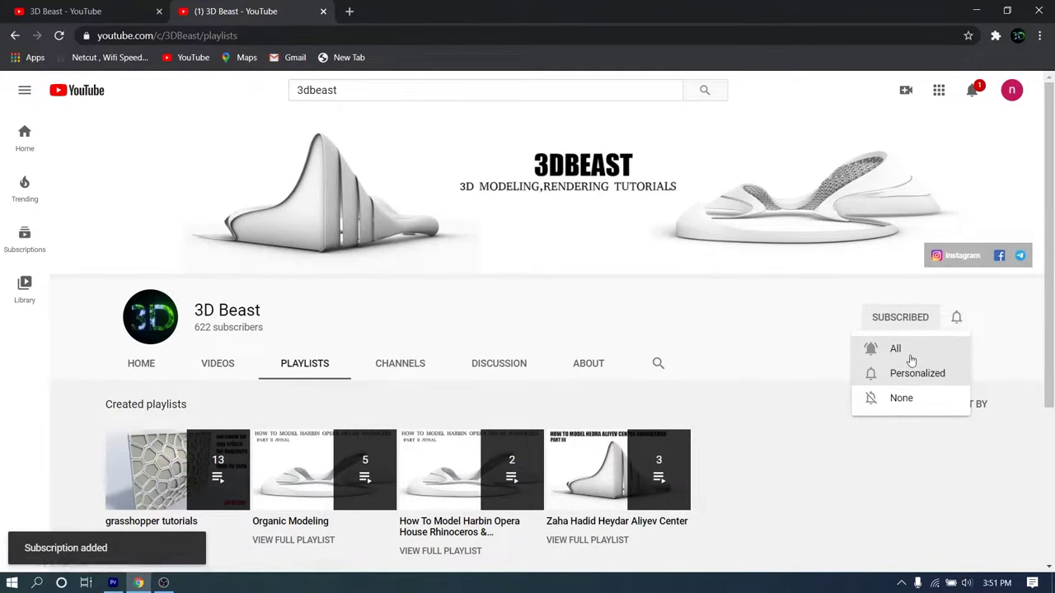
{"action": "left_click", "coordinate": [911, 360]}
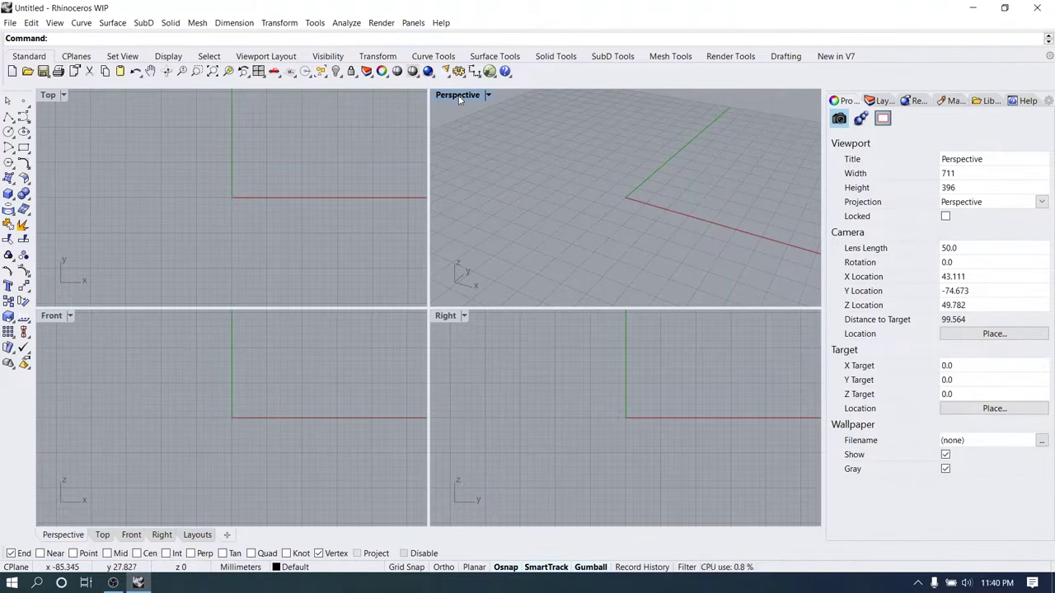
Maximize the Perspective viewport in Rhino, narrow the side panel, and launch Grasshopper in a reduced window beside the viewport
{"action": "double_click", "coordinate": [457, 94]}
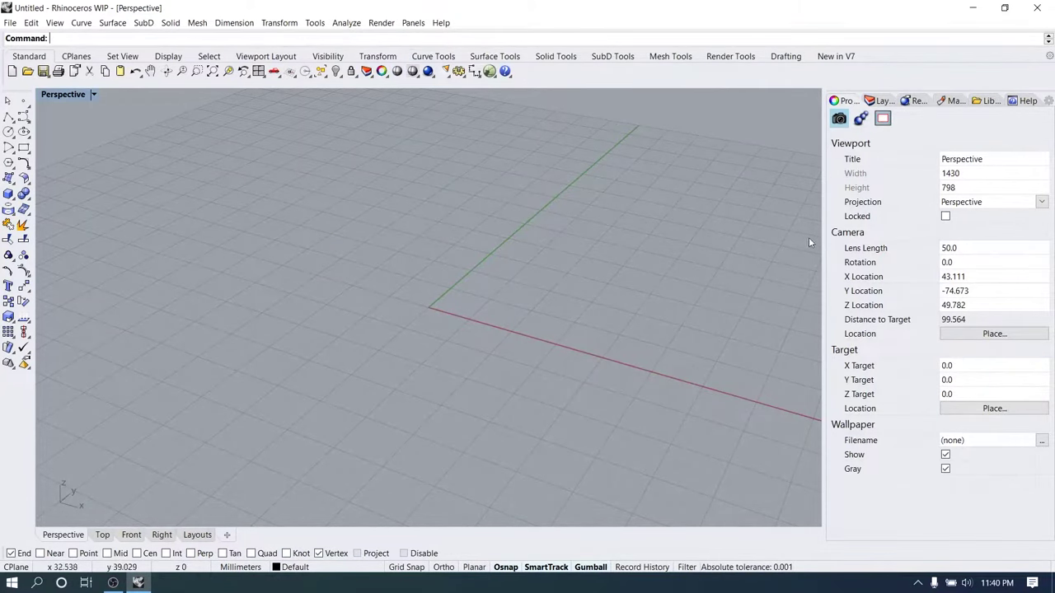
{"action": "left_click_drag", "start_coordinate": [825, 246], "coordinate": [895, 244]}
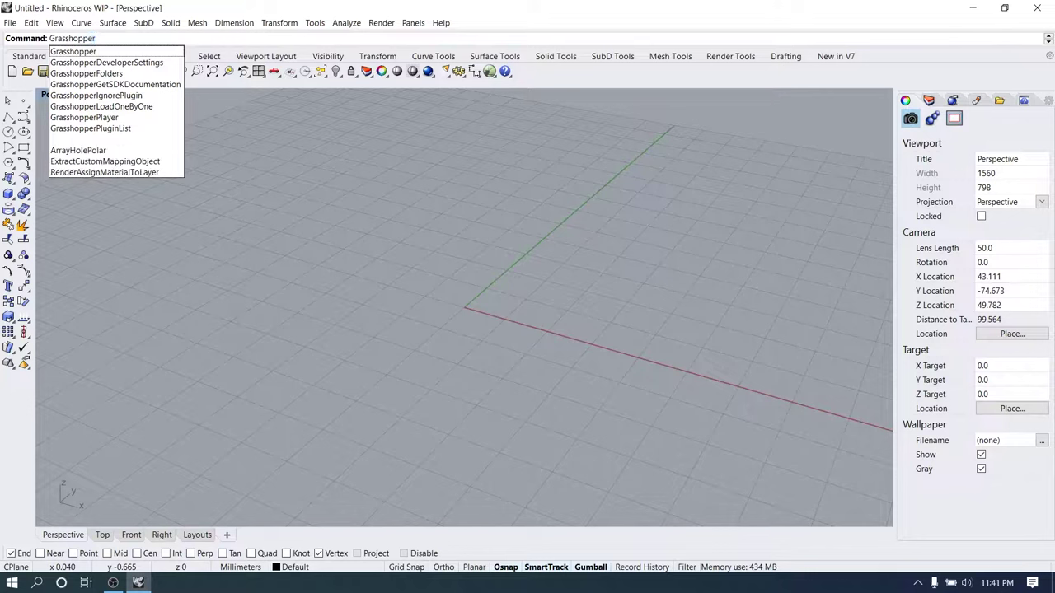
{"action": "key", "text": "Return"}
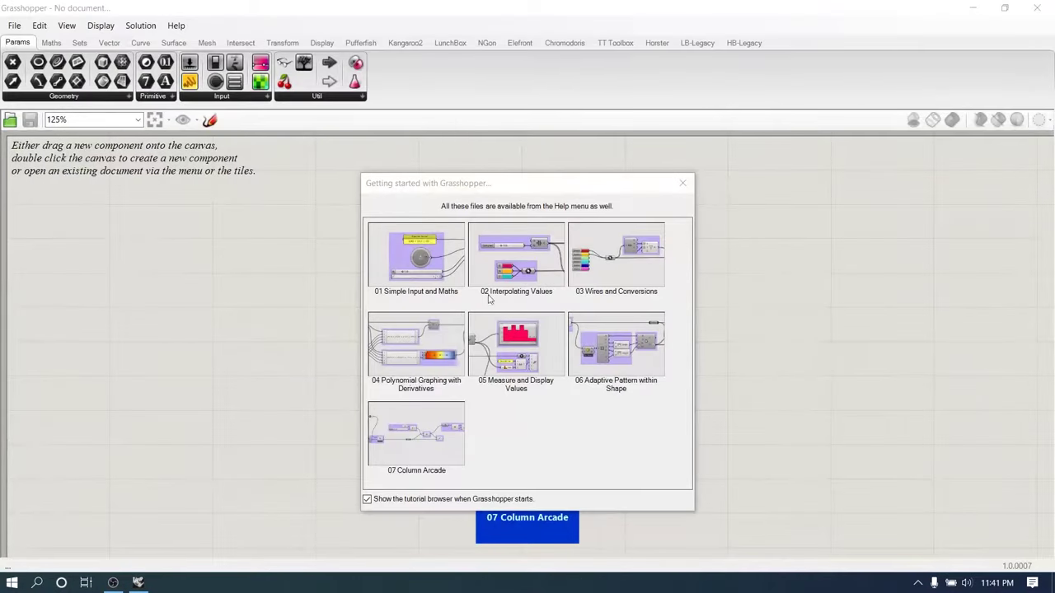
{"action": "double_click", "coordinate": [589, 7]}
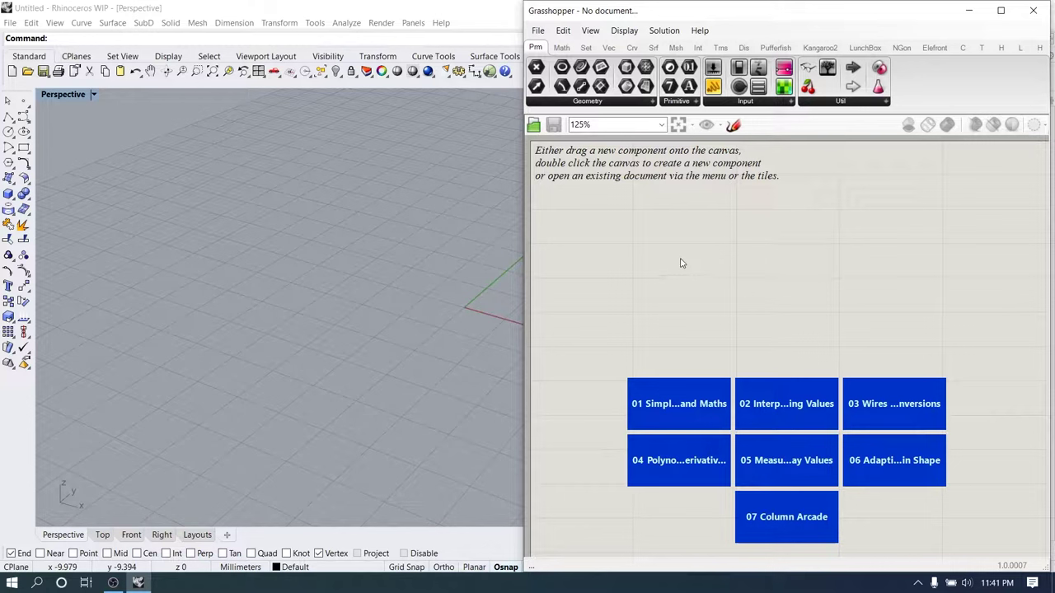
Create a new Grasshopper document, switch the Rhino viewport to the Front view, and widen the Grasshopper window
{"action": "left_click", "coordinate": [537, 30]}
{"action": "left_click", "coordinate": [577, 42]}
{"action": "scroll", "coordinate": [216, 311], "scroll_direction": "down", "scroll_amount": 3}
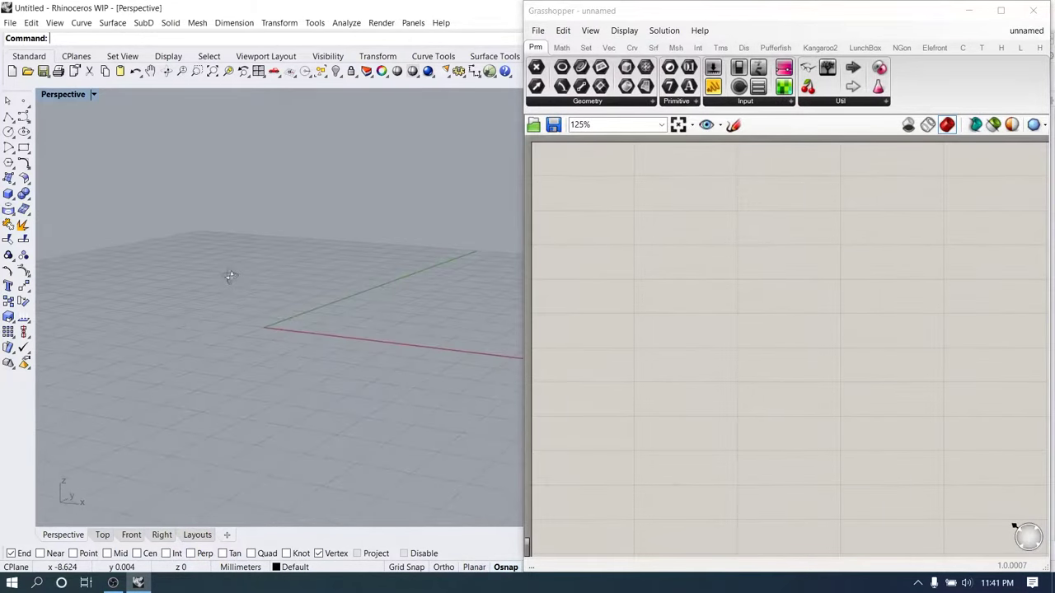
{"action": "left_click", "coordinate": [132, 536]}
{"action": "scroll", "coordinate": [283, 404], "scroll_direction": "down", "scroll_amount": 5}
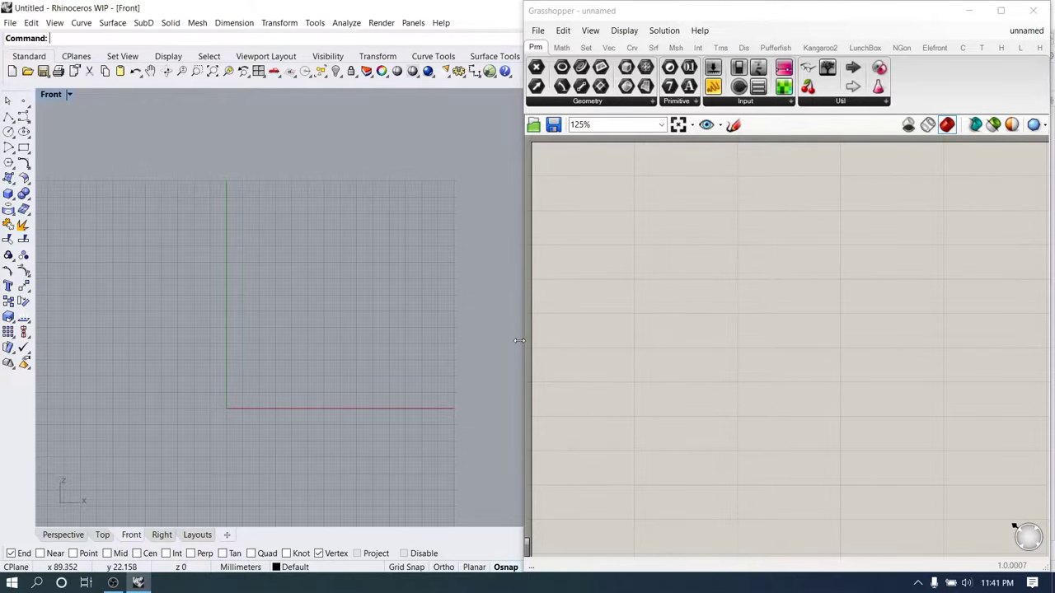
{"action": "left_click_drag", "start_coordinate": [519, 341], "coordinate": [412, 370]}
Place a Curve parameter on the Grasshopper canvas
{"action": "double_click", "coordinate": [546, 376]}
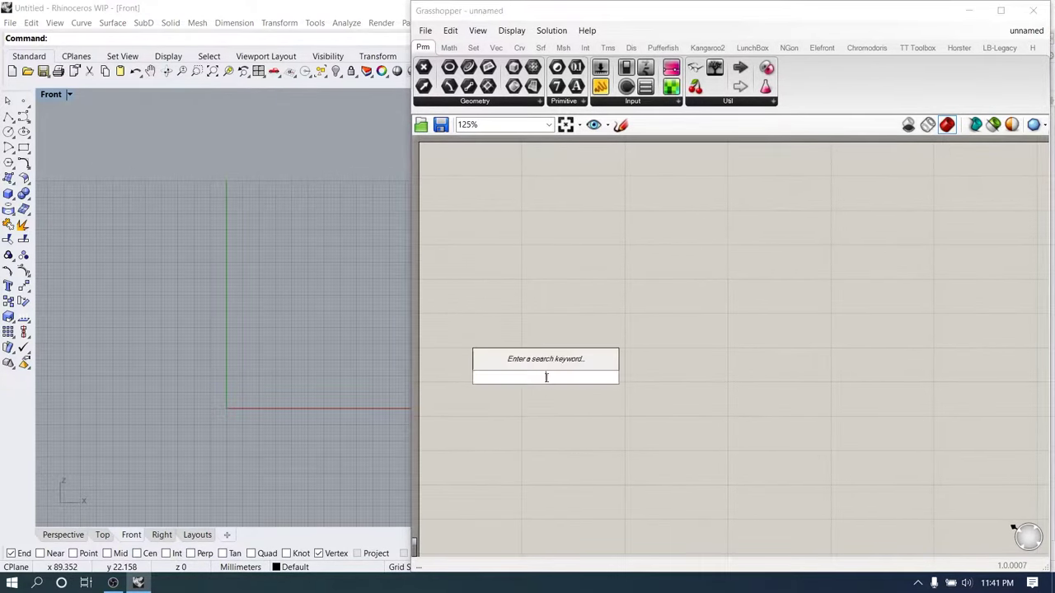
{"action": "type", "text": "crv"}
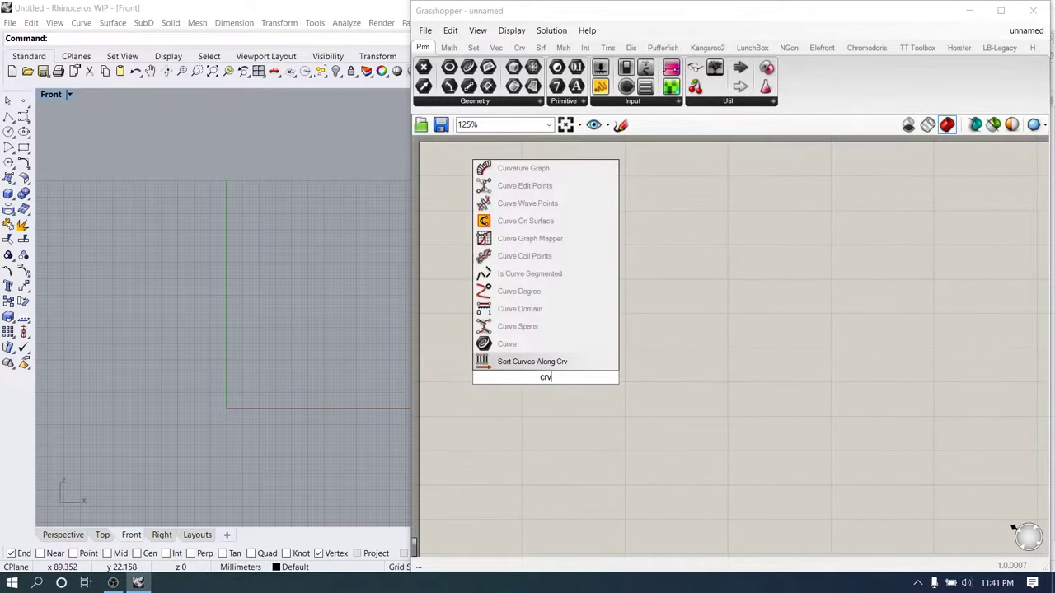
{"action": "key", "text": "Up"}
{"action": "key", "text": "Return"}
{"action": "left_click_drag", "start_coordinate": [550, 377], "coordinate": [585, 339]}
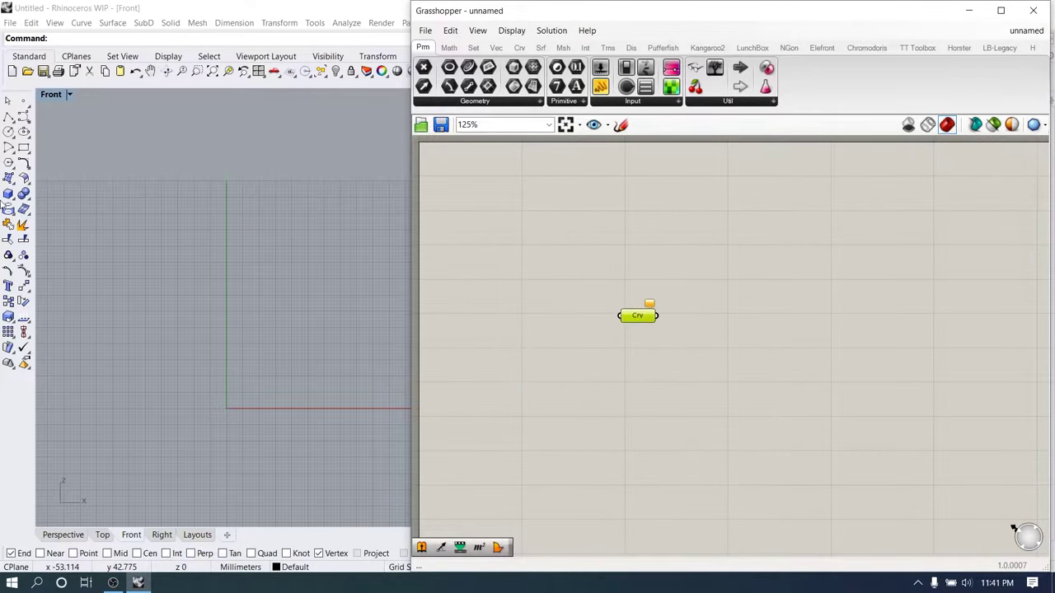
Draw a wide horizontal rectangle across the vertical axis in the Front view by its two opposite corners
{"action": "left_click", "coordinate": [23, 146]}
{"action": "left_click", "coordinate": [113, 247]}
{"action": "scroll", "coordinate": [181, 346], "scroll_direction": "down", "scroll_amount": 4}
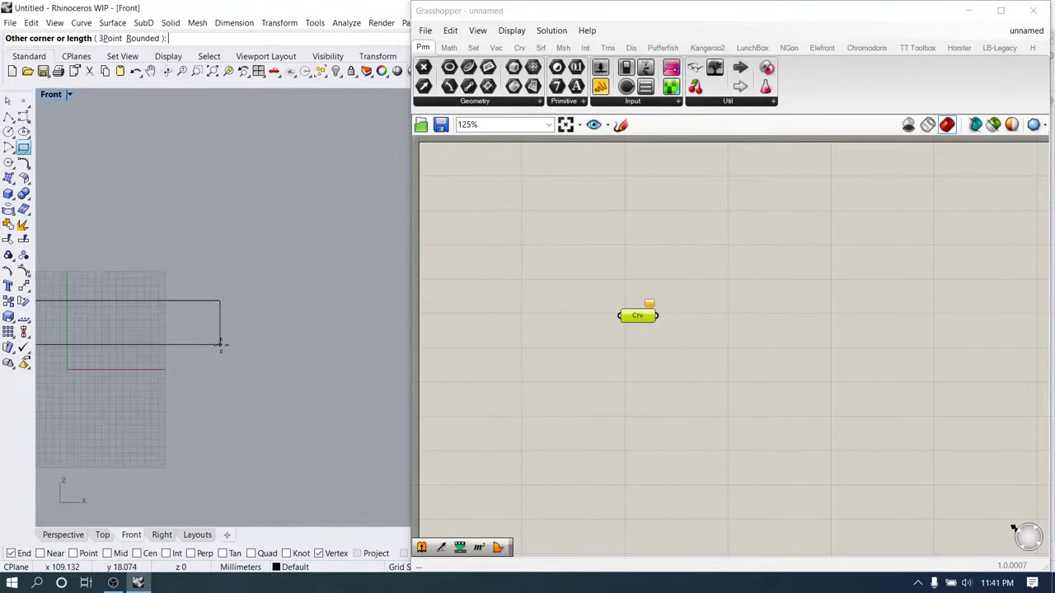
{"action": "left_click", "coordinate": [213, 369]}
{"action": "scroll", "coordinate": [195, 360], "scroll_direction": "up", "scroll_amount": 3}
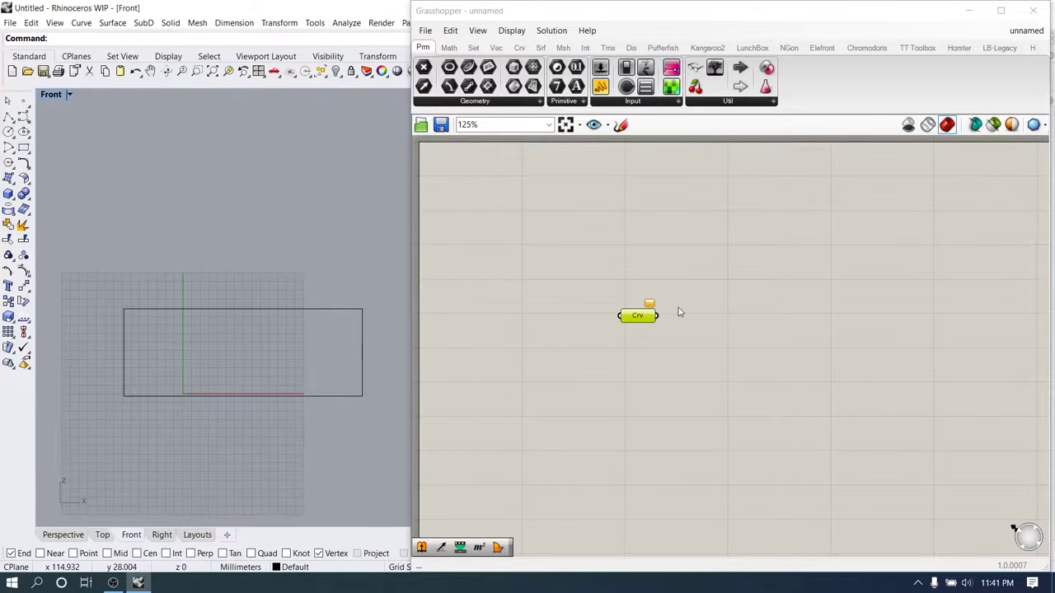
Reference the drawn rectangle as the single curve of the Curve parameter
{"action": "scroll", "coordinate": [679, 311], "scroll_direction": "up", "scroll_amount": 4}
{"action": "right_click", "coordinate": [557, 295]}
{"action": "left_click", "coordinate": [610, 471]}
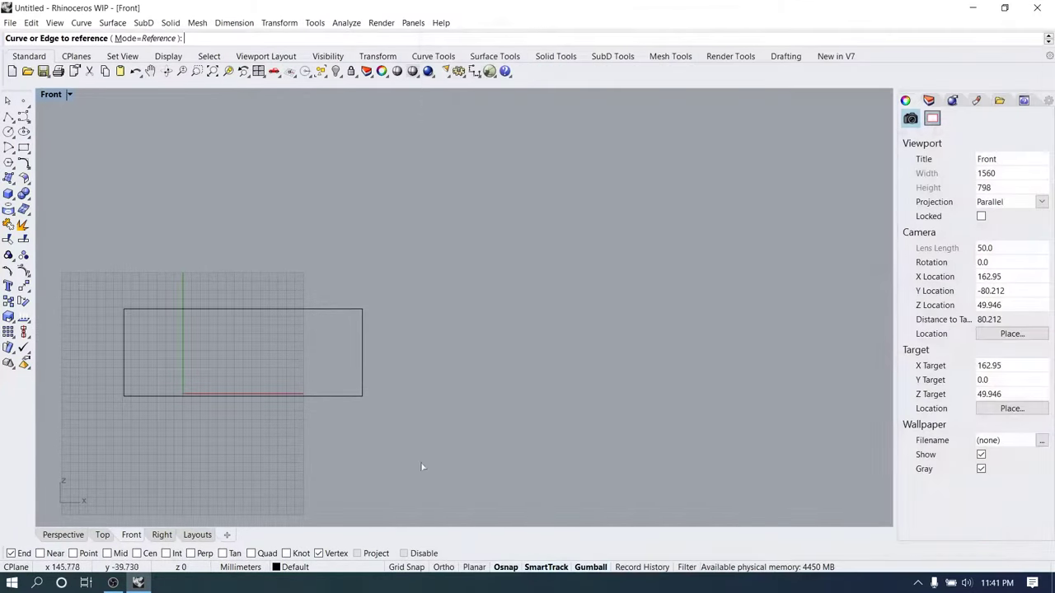
{"action": "left_click", "coordinate": [346, 395]}
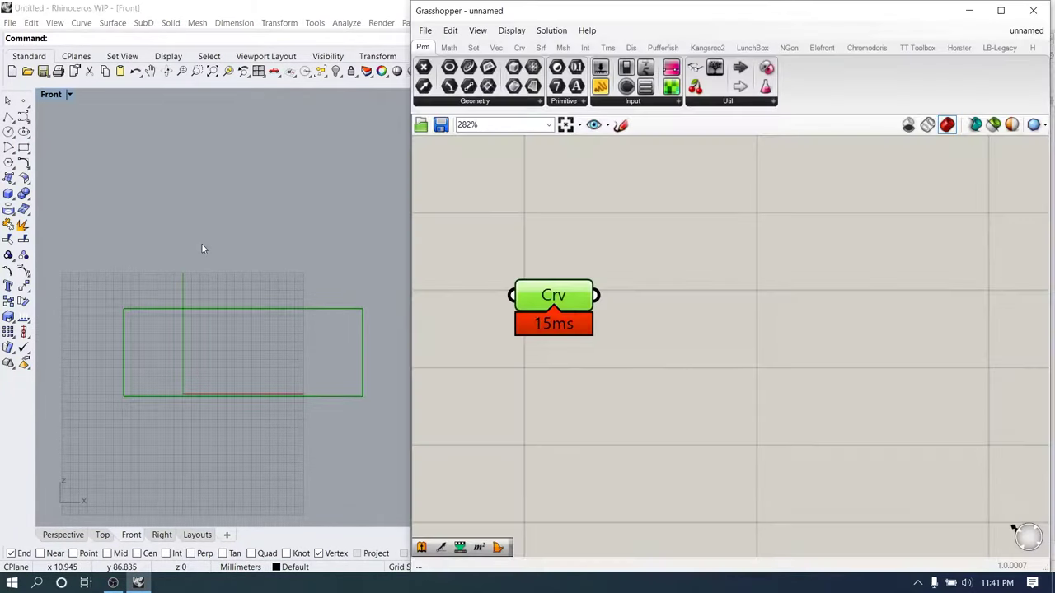
Switch Rhino to Fullscreen display and collapse the Grasshopper component palette
{"action": "left_click", "coordinate": [83, 43]}
{"action": "type", "text": "Fullscreen"}
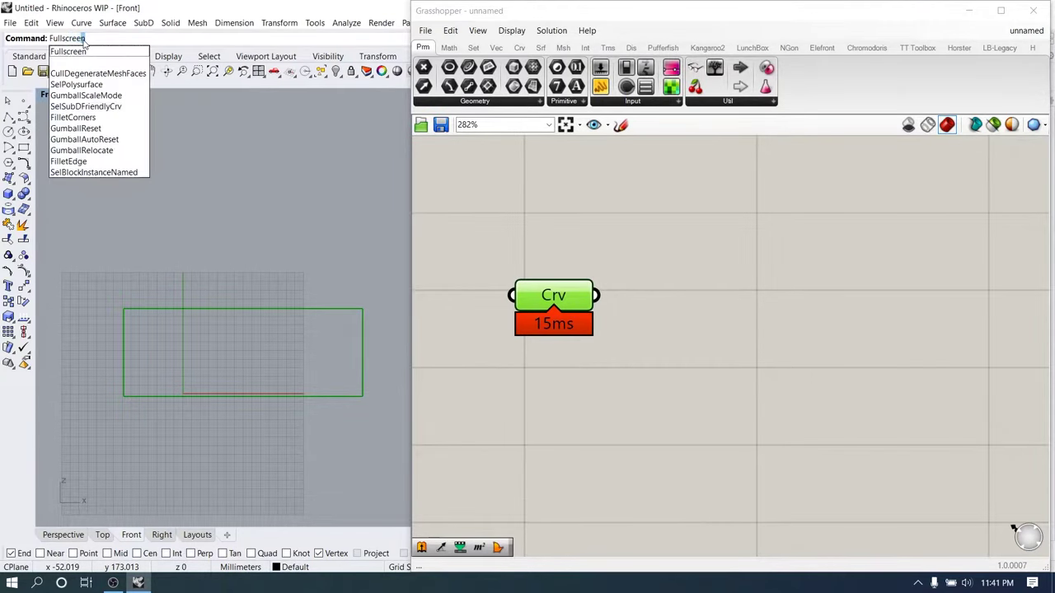
{"action": "key", "text": "Return"}
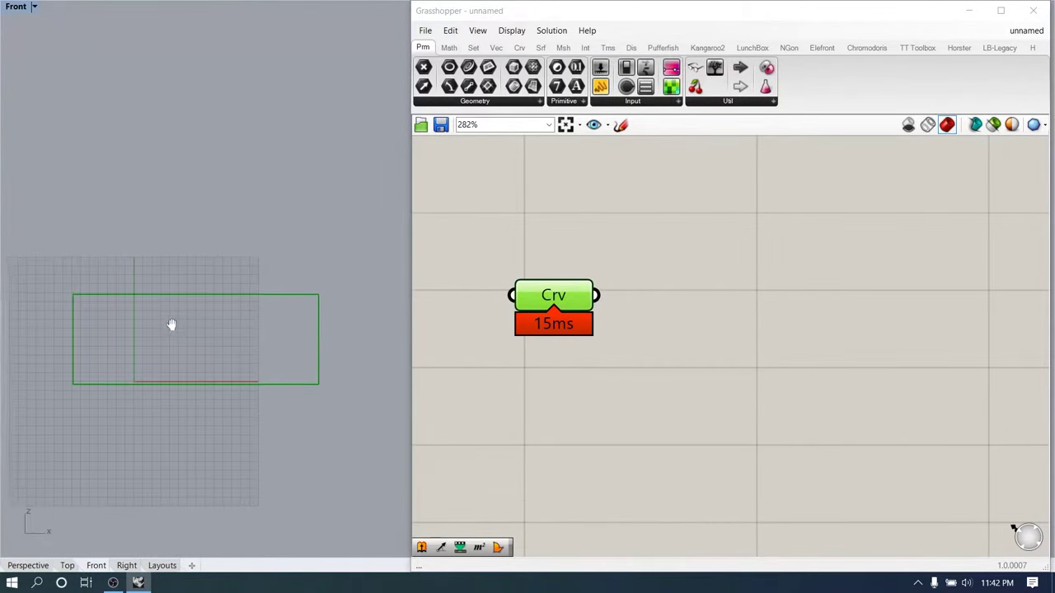
{"action": "double_click", "coordinate": [719, 333]}
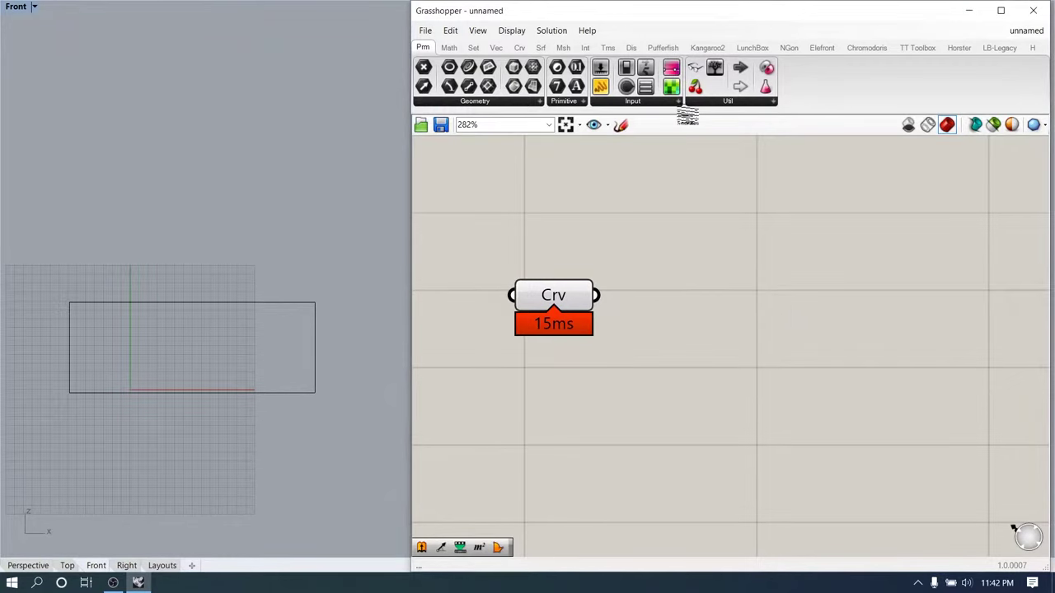
{"action": "left_click_drag", "start_coordinate": [687, 114], "coordinate": [683, 53]}
Add a Surface parameter level with the Curve parameter and connect the curve's output to it
{"action": "double_click", "coordinate": [738, 288]}
{"action": "type", "text": "srface"}
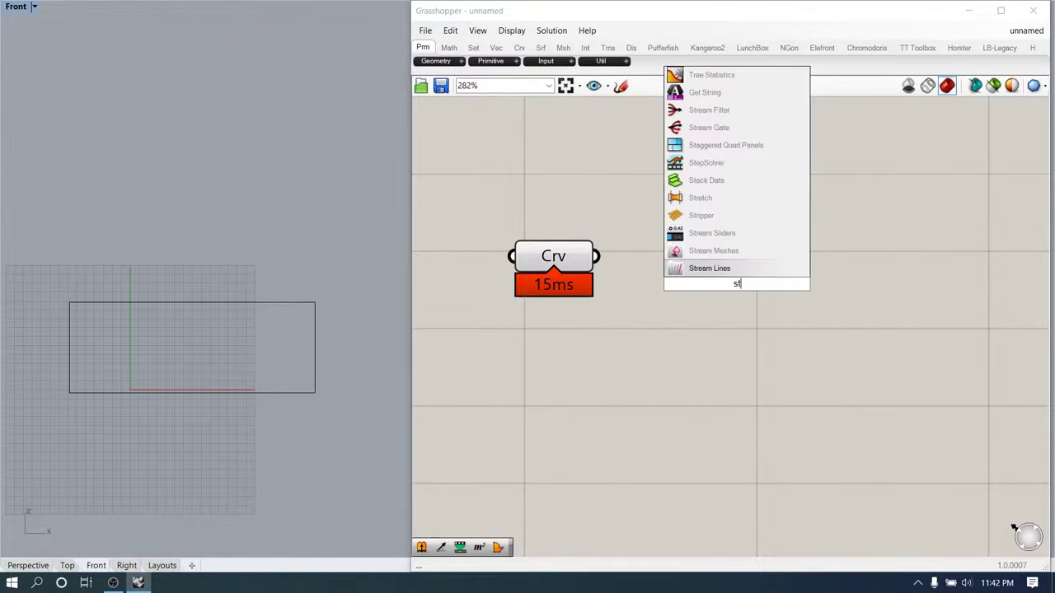
{"action": "key", "text": "Return"}
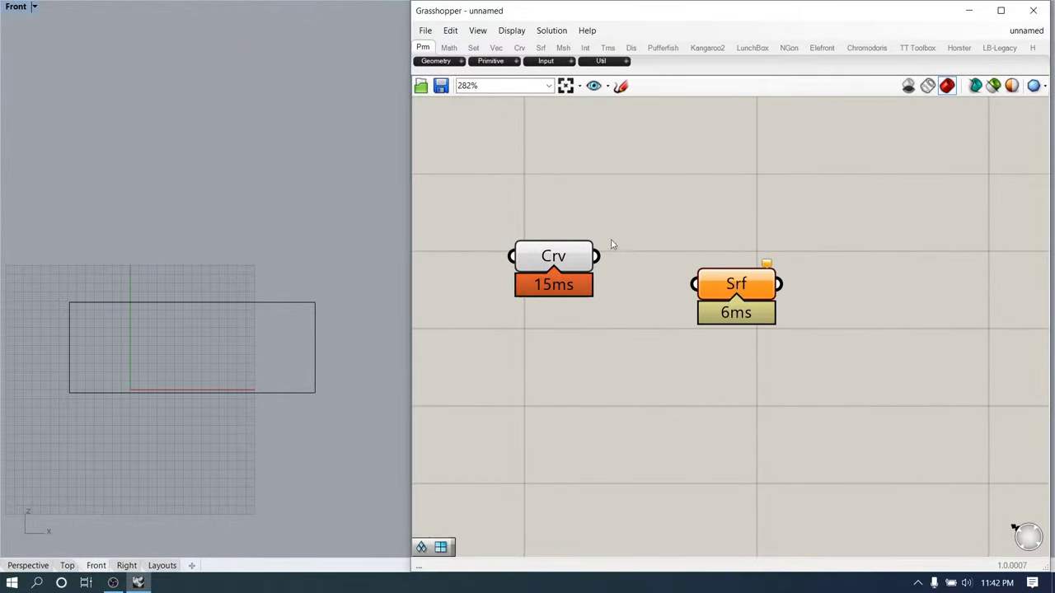
{"action": "left_click_drag", "start_coordinate": [722, 289], "coordinate": [725, 259]}
{"action": "left_click_drag", "start_coordinate": [802, 368], "coordinate": [682, 226]}
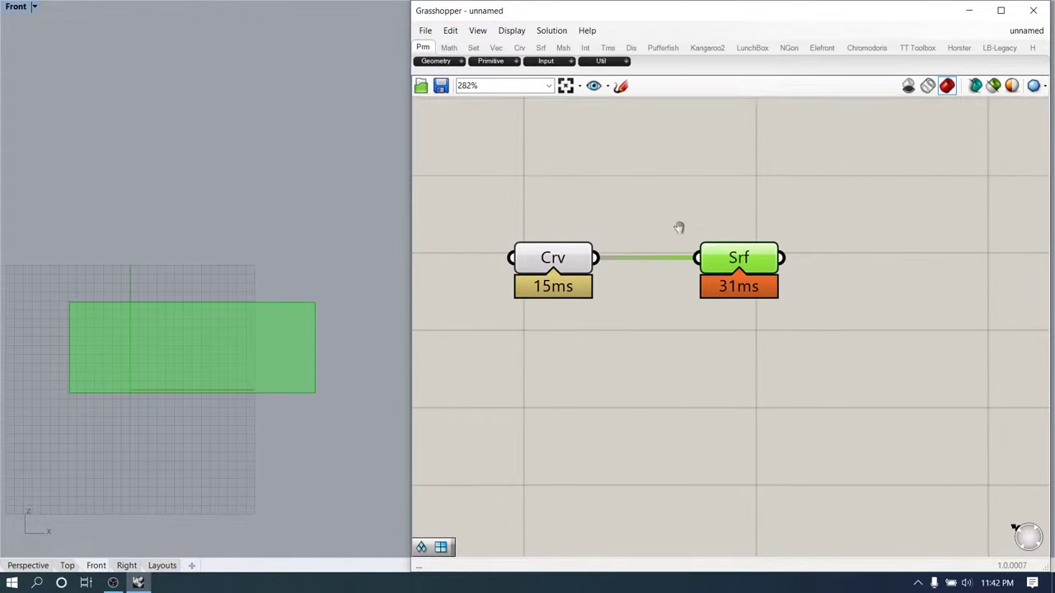
{"action": "right_click_drag", "start_coordinate": [680, 226], "coordinate": [705, 212]}
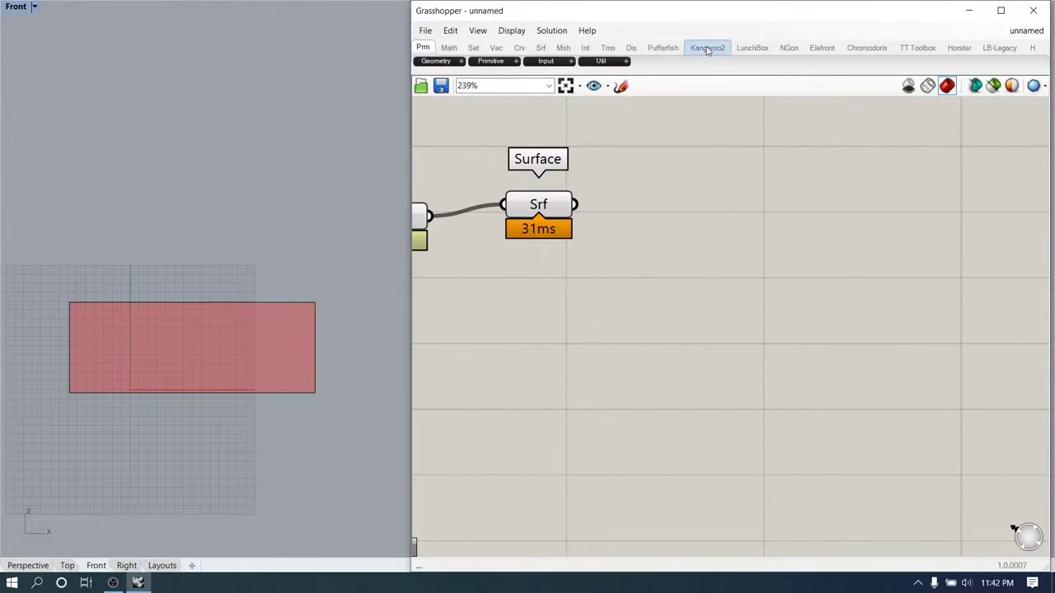
Add the LunchBox Triangle Panels B component and connect the surface to its Srf input
{"action": "left_click", "coordinate": [752, 48]}
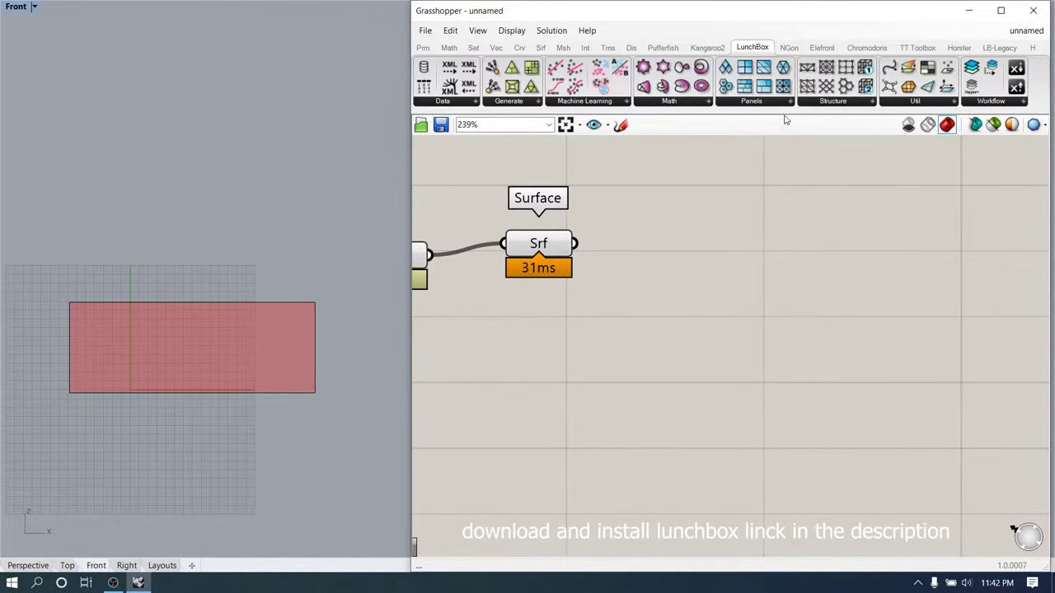
{"action": "left_click", "coordinate": [782, 101]}
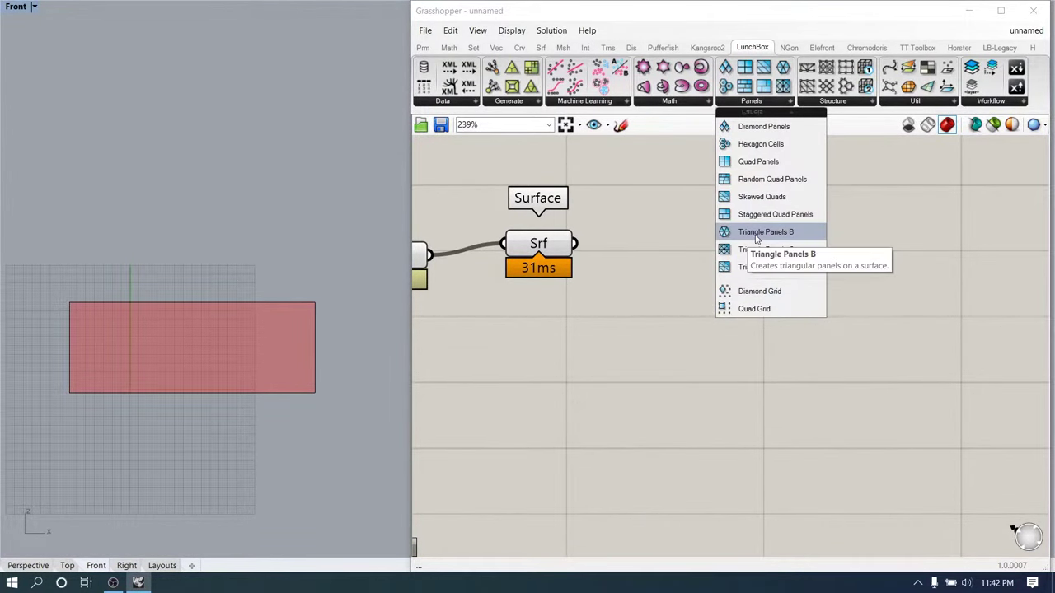
{"action": "left_click_drag", "start_coordinate": [757, 238], "coordinate": [725, 368]}
{"action": "left_click_drag", "start_coordinate": [580, 248], "coordinate": [744, 412]}
{"action": "right_click_drag", "start_coordinate": [670, 358], "coordinate": [793, 283]}
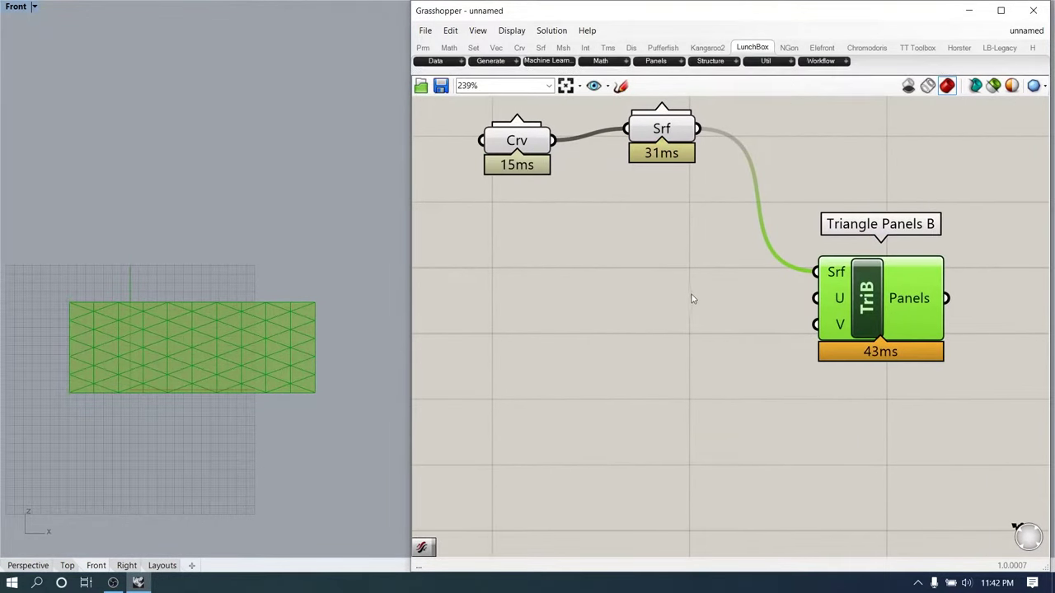
Create a number slider with value 12 and connect it to the U input of Triangle Panels B
{"action": "left_click", "coordinate": [688, 297]}
{"action": "double_click", "coordinate": [688, 296]}
{"action": "type", "text": "12"}
{"action": "key", "text": "Return"}
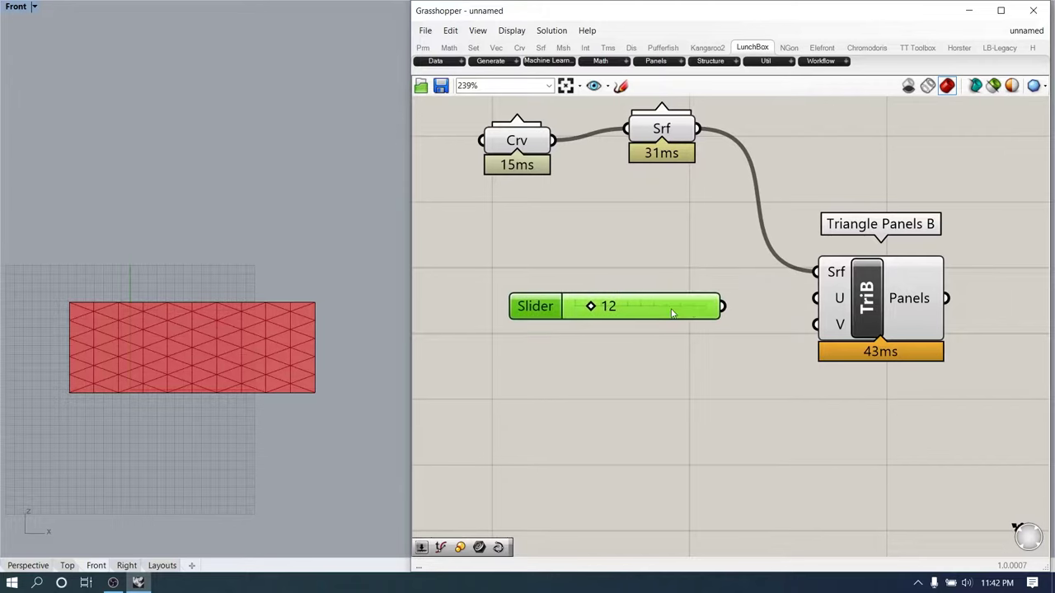
{"action": "left_click_drag", "start_coordinate": [729, 307], "coordinate": [811, 299]}
Duplicate the U Divisions slider and connect the copy to the V input of Triangle Panels B
{"action": "left_click_drag", "start_coordinate": [694, 301], "coordinate": [667, 322]}
{"action": "key", "text": "ctrl+c"}
{"action": "key", "text": "ctrl+v"}
{"action": "left_click_drag", "start_coordinate": [806, 331], "coordinate": [816, 325]}
Set U Divisions to 43 and V Divisions to 39, and check the panel density on the rectangle
{"action": "scroll", "coordinate": [585, 258], "scroll_direction": "up", "scroll_amount": 4}
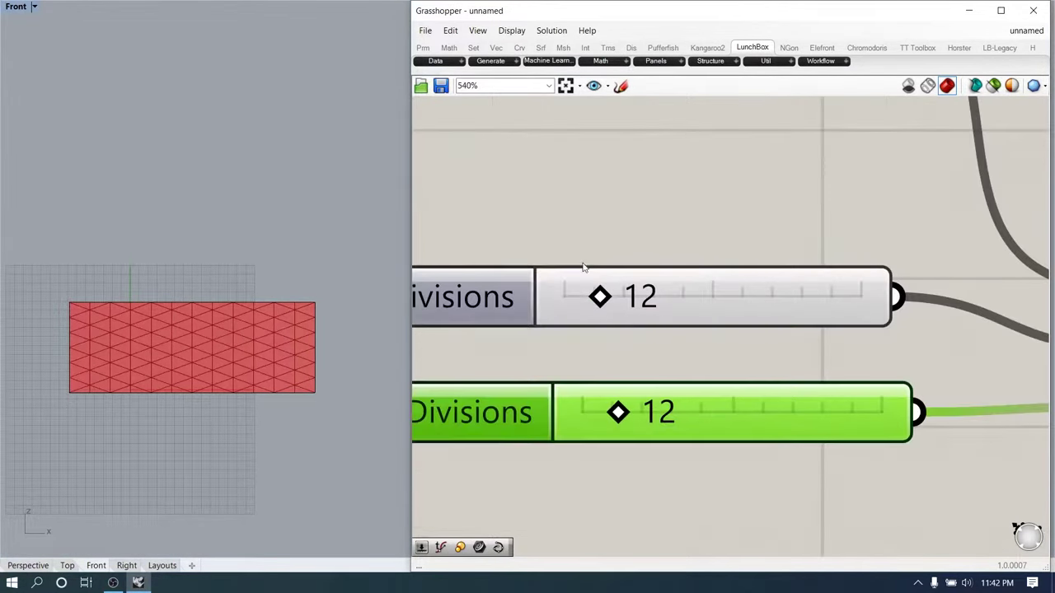
{"action": "left_click_drag", "start_coordinate": [598, 296], "coordinate": [725, 296]}
{"action": "left_click_drag", "start_coordinate": [618, 412], "coordinate": [698, 412]}
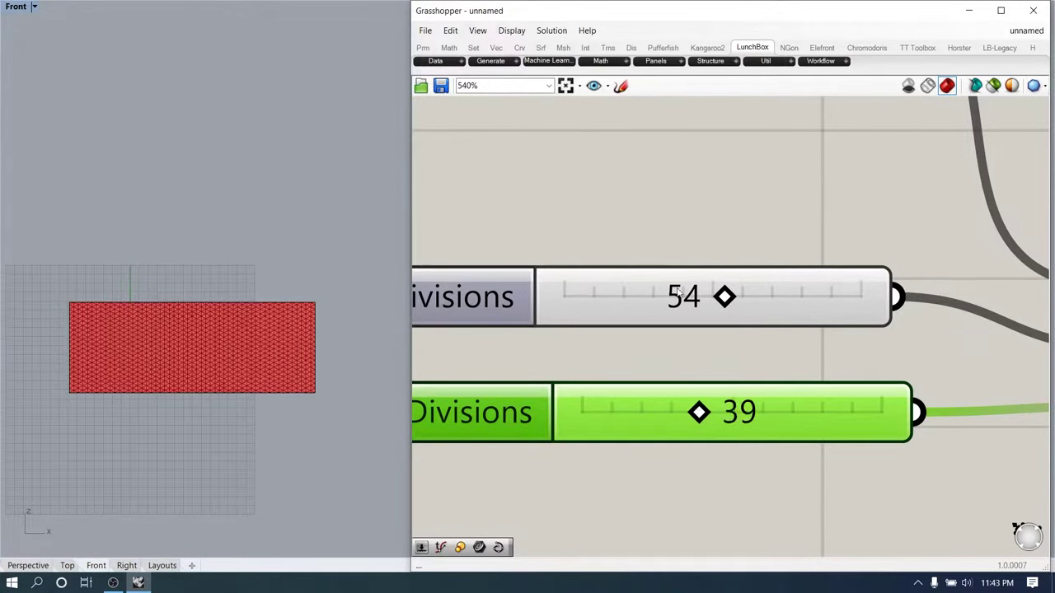
{"action": "left_click_drag", "start_coordinate": [725, 297], "coordinate": [691, 296]}
{"action": "scroll", "coordinate": [275, 336], "scroll_direction": "up", "scroll_amount": 12}
{"action": "scroll", "coordinate": [273, 336], "scroll_direction": "down", "scroll_amount": 8}
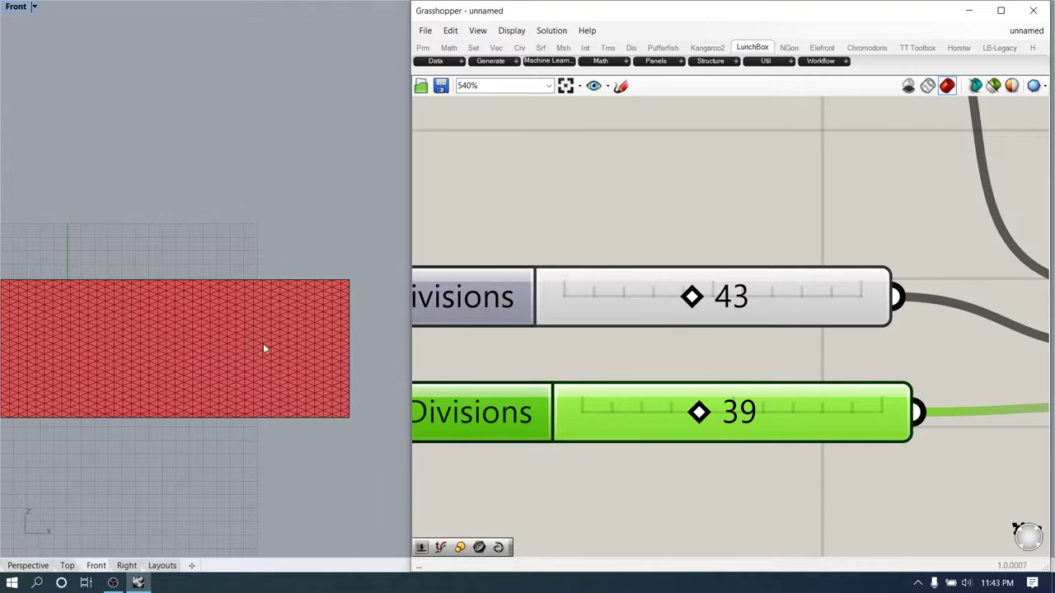
{"action": "right_click_drag", "start_coordinate": [178, 354], "coordinate": [231, 352]}
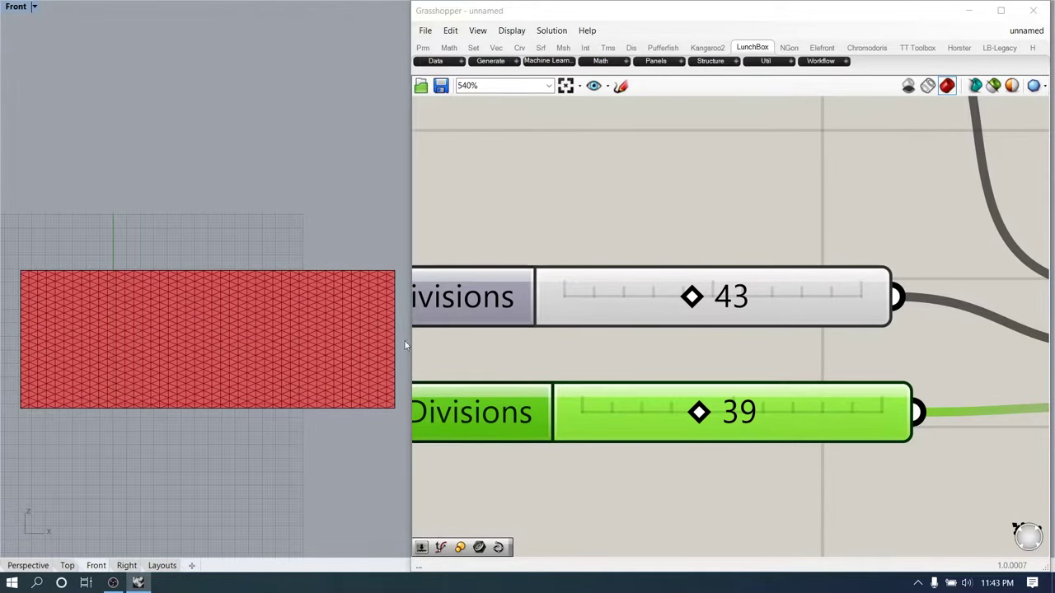
Move the Surface parameter away from the Curve parameter to leave room for another component between them
{"action": "scroll", "coordinate": [541, 311], "scroll_direction": "down", "scroll_amount": 8}
{"action": "left_click", "coordinate": [712, 318]}
{"action": "left_click", "coordinate": [595, 311]}
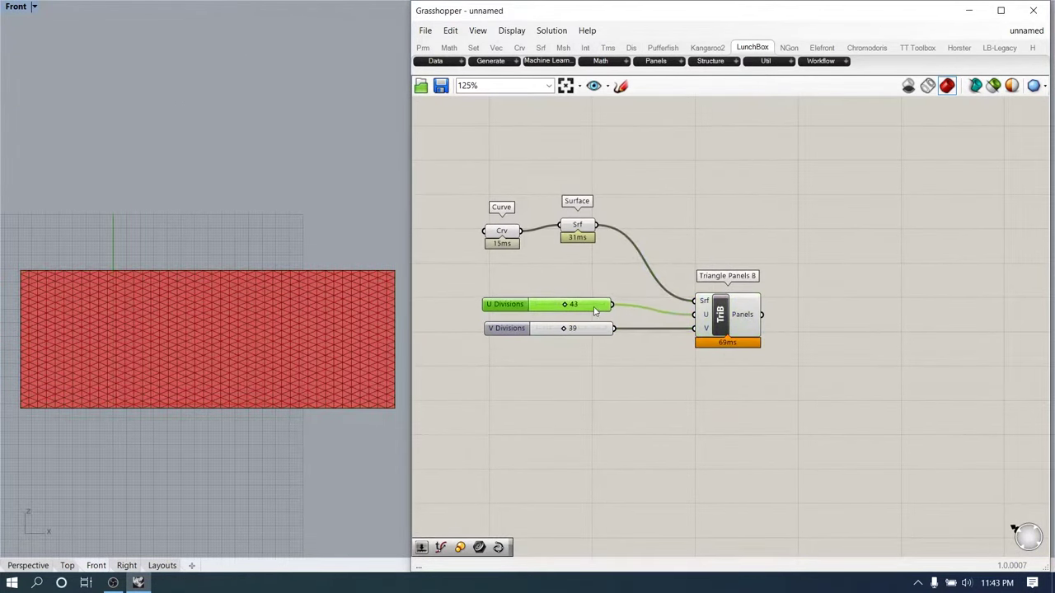
{"action": "scroll", "coordinate": [577, 247], "scroll_direction": "up", "scroll_amount": 3}
{"action": "left_click", "coordinate": [602, 231]}
{"action": "left_click_drag", "start_coordinate": [603, 231], "coordinate": [683, 231]}
Add a Flip Curve component fed by the Curve parameter and try its curve output as the Surface input
{"action": "double_click", "coordinate": [585, 271]}
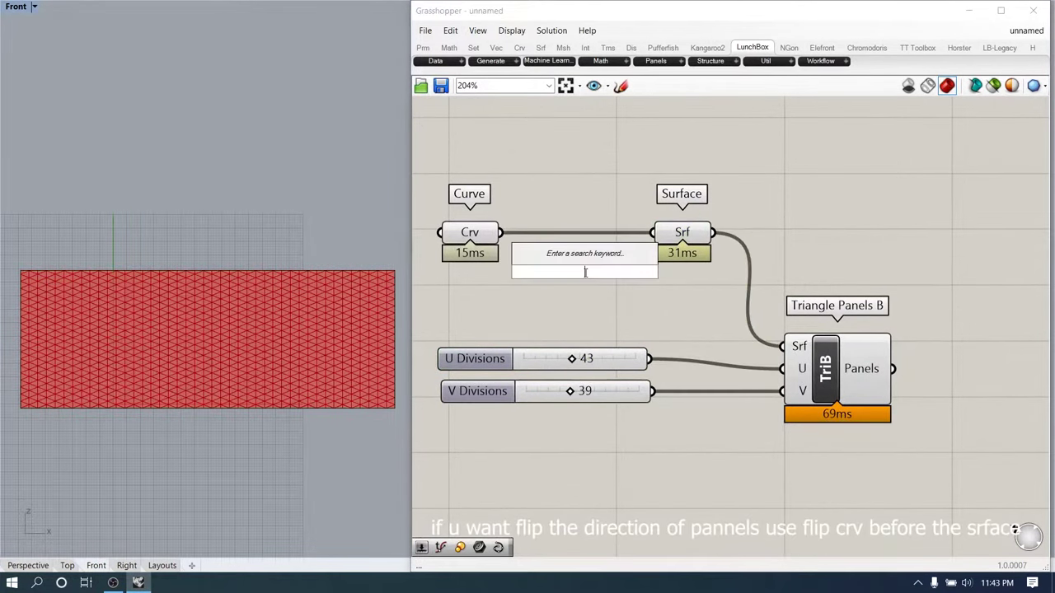
{"action": "type", "text": "flip"}
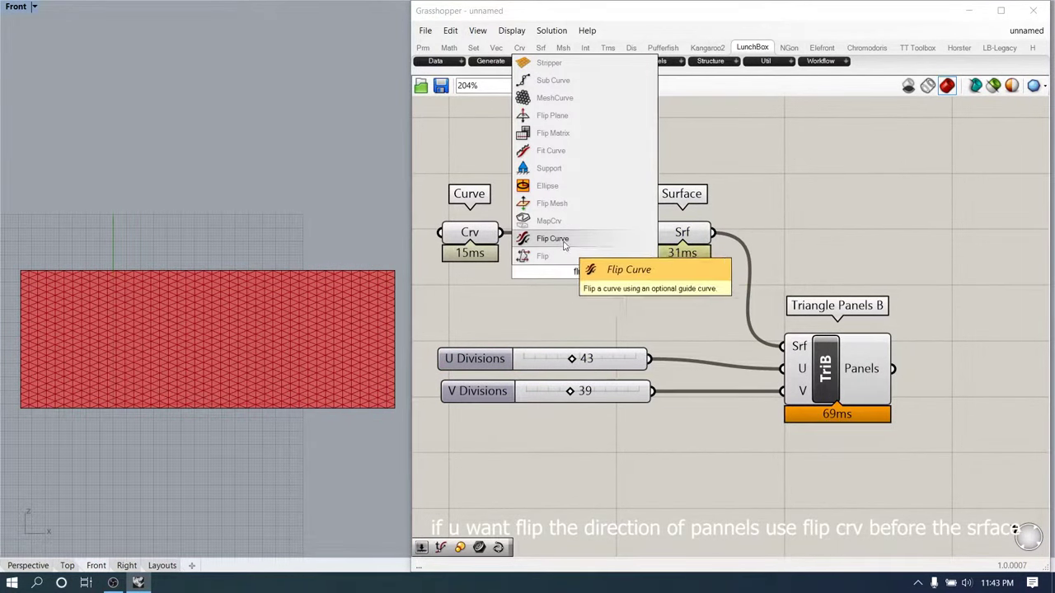
{"action": "left_click", "coordinate": [552, 240]}
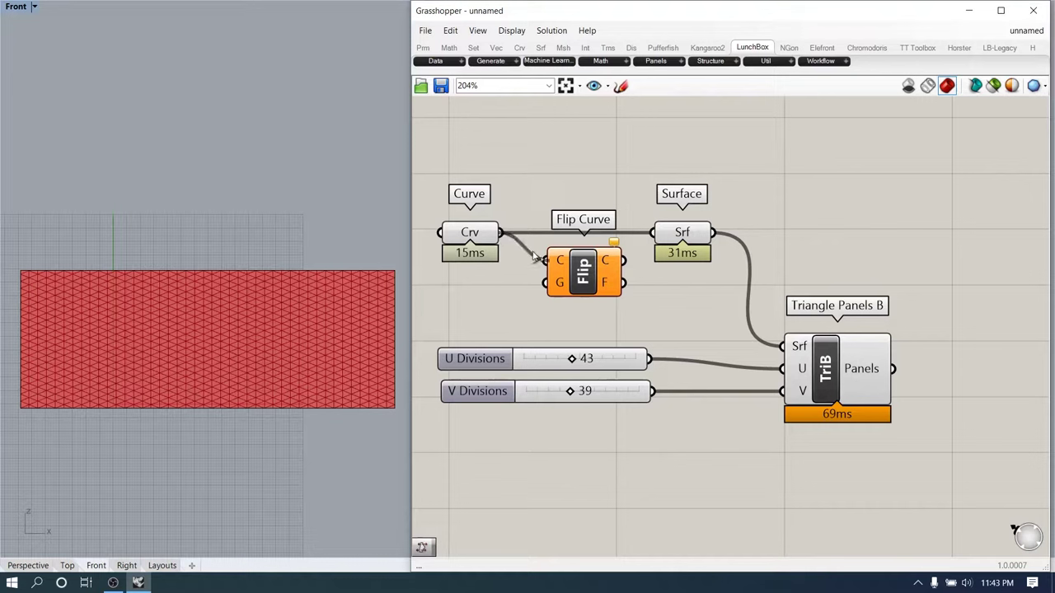
{"action": "left_click_drag", "start_coordinate": [534, 257], "coordinate": [546, 260]}
{"action": "left_click_drag", "start_coordinate": [624, 260], "coordinate": [654, 235]}
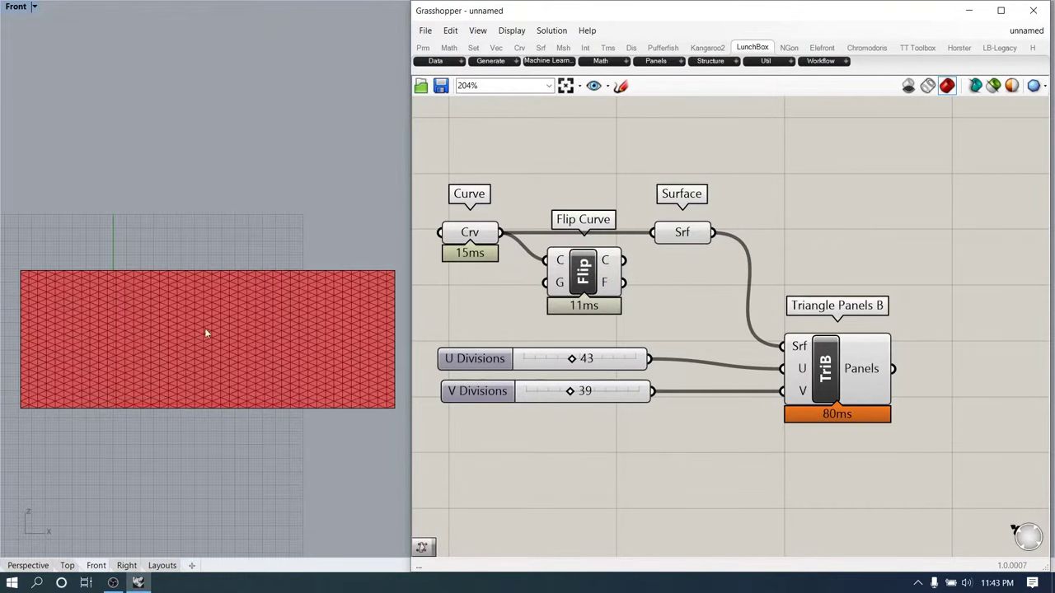
Delete the Flip Curve component and add an Area component fed by the Panels output of Triangle Panels B
{"action": "left_click", "coordinate": [582, 274]}
{"action": "key", "text": "Delete"}
{"action": "scroll", "coordinate": [665, 276], "scroll_direction": "down", "scroll_amount": 2}
{"action": "right_click_drag", "start_coordinate": [805, 322], "coordinate": [714, 285]}
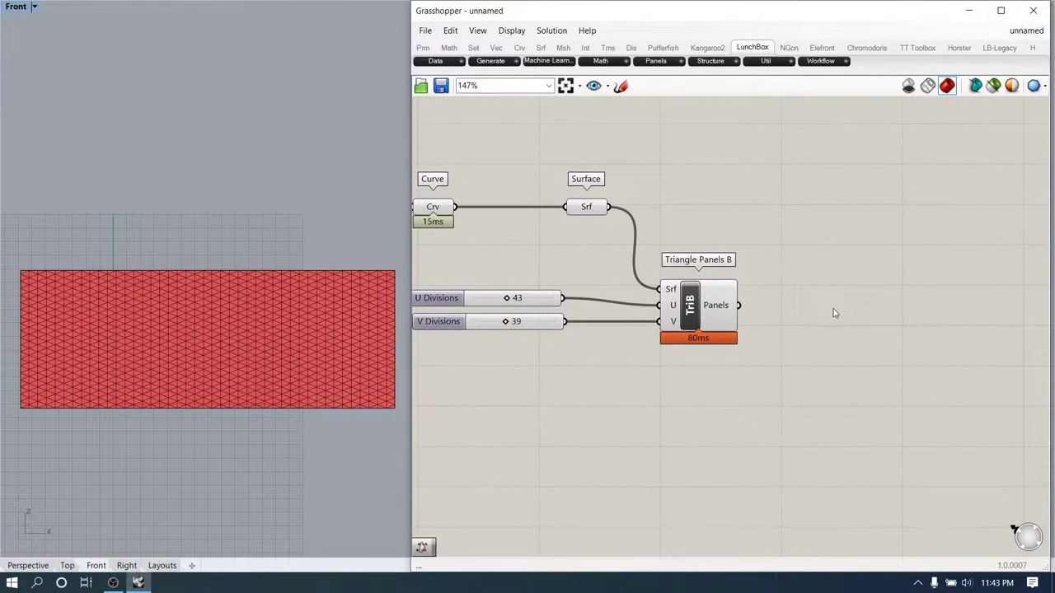
{"action": "double_click", "coordinate": [843, 323]}
{"action": "type", "text": "area"}
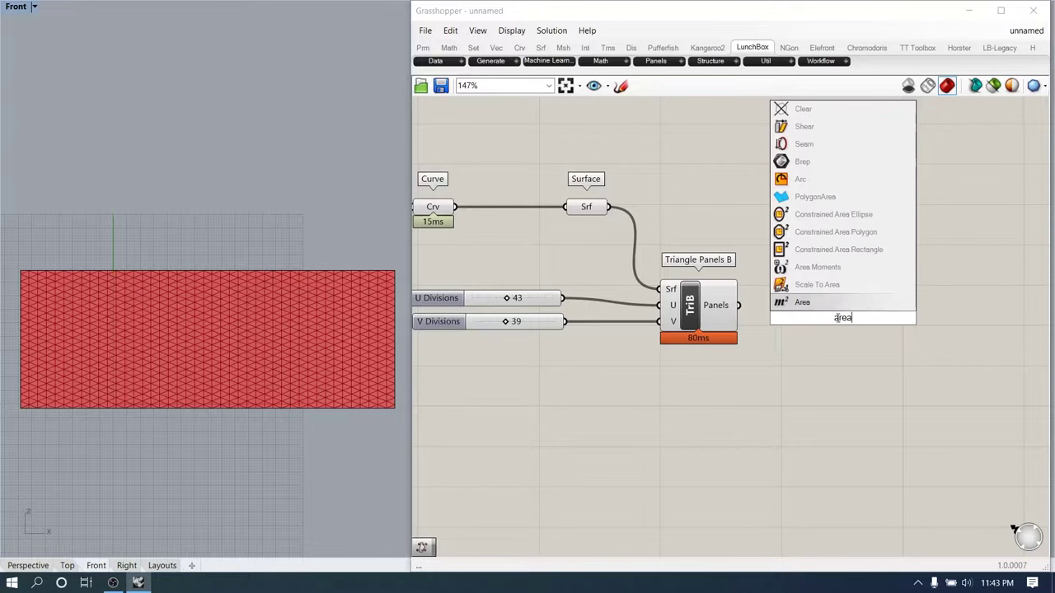
{"action": "key", "text": "Return"}
{"action": "left_click_drag", "start_coordinate": [842, 316], "coordinate": [841, 386]}
Add a Scale component with the panels as its geometry and the Area centroids as its centre
{"action": "right_click_drag", "start_coordinate": [1010, 319], "coordinate": [864, 316]}
{"action": "double_click", "coordinate": [864, 313]}
{"action": "type", "text": "sc"}
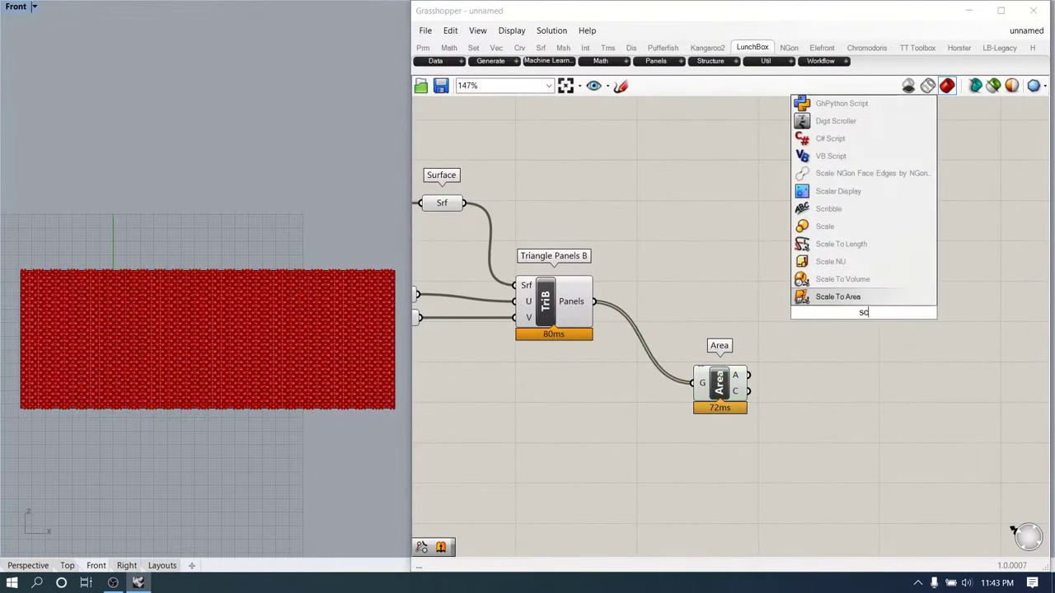
{"action": "type", "text": "ale"}
{"action": "key", "text": "Return"}
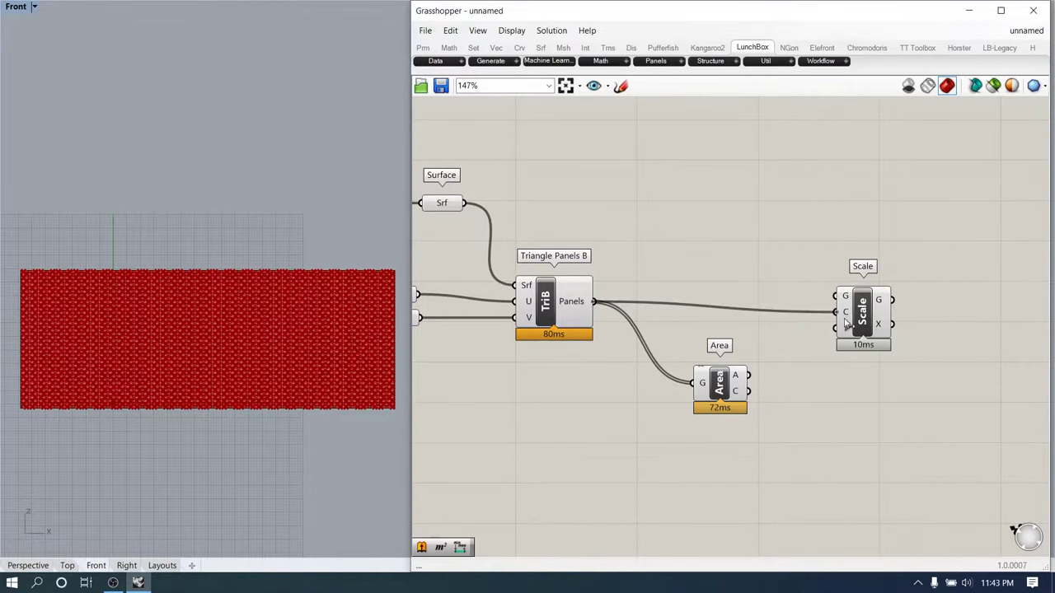
{"action": "left_click_drag", "start_coordinate": [845, 320], "coordinate": [890, 339]}
Turn off the preview of the Triangle Panels B and Area components
{"action": "left_click_drag", "start_coordinate": [787, 441], "coordinate": [545, 226]}
{"action": "scroll", "coordinate": [570, 245], "scroll_direction": "down", "scroll_amount": 1}
{"action": "middle_click", "coordinate": [569, 244]}
{"action": "left_click", "coordinate": [597, 218]}
Reposition the Scale and Area components on the canvas and inspect the scaled triangles in the Front view
{"action": "right_click_drag", "start_coordinate": [701, 327], "coordinate": [750, 231]}
{"action": "left_click_drag", "start_coordinate": [924, 209], "coordinate": [964, 199]}
{"action": "left_click_drag", "start_coordinate": [757, 276], "coordinate": [751, 257]}
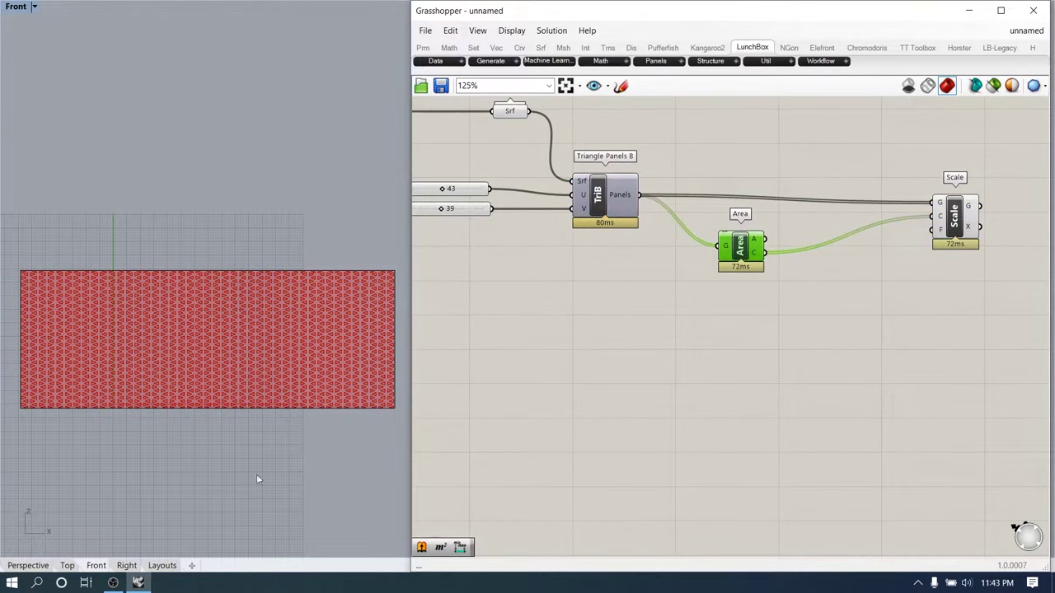
{"action": "scroll", "coordinate": [140, 385], "scroll_direction": "up", "scroll_amount": 5}
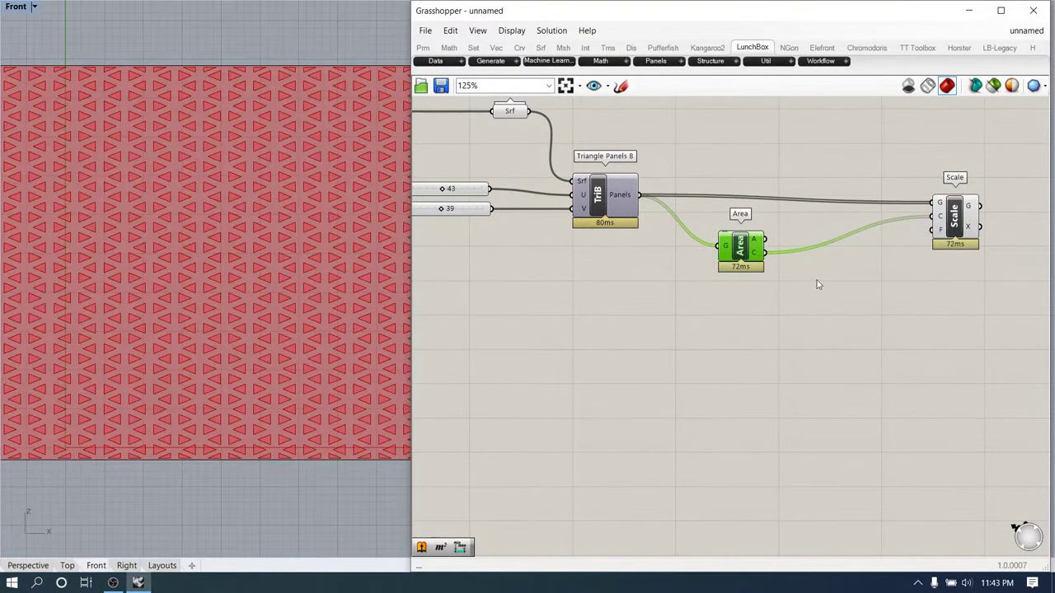
{"action": "scroll", "coordinate": [251, 388], "scroll_direction": "down", "scroll_amount": 6}
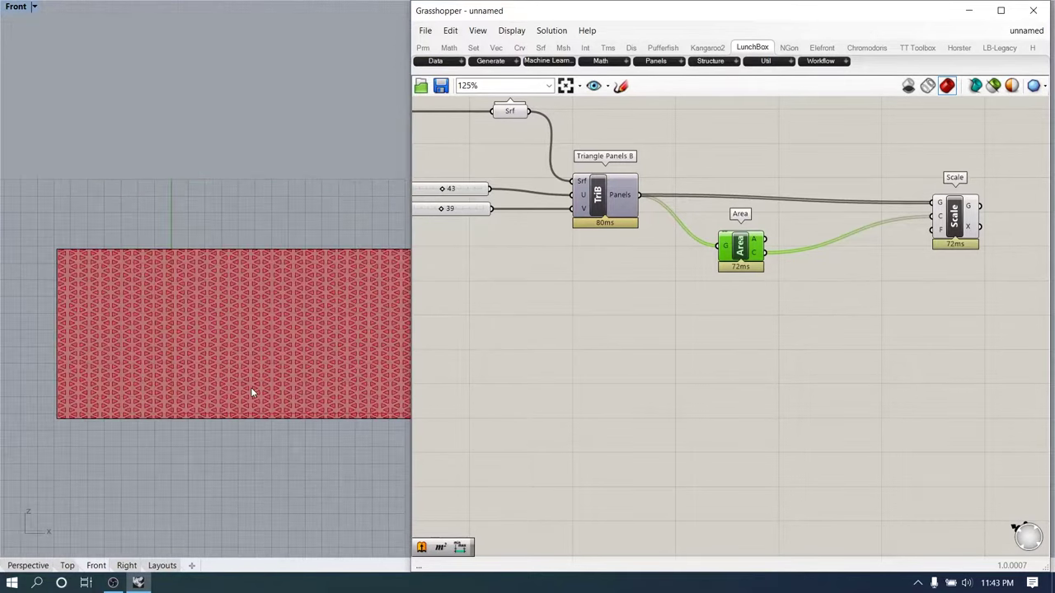
Draw a degree 3 wavy control point curve in the Front view, from the rectangle's left edge to its upper right corner
{"action": "right_click", "coordinate": [251, 387]}
{"action": "mouse_move", "coordinate": [250, 387]}
{"action": "right_mouse_down"}
{"action": "mouse_move", "coordinate": [278, 384]}
{"action": "mouse_move", "coordinate": [261, 379]}
{"action": "right_mouse_up"}
{"action": "scroll", "coordinate": [232, 344], "scroll_direction": "down", "scroll_amount": 3}
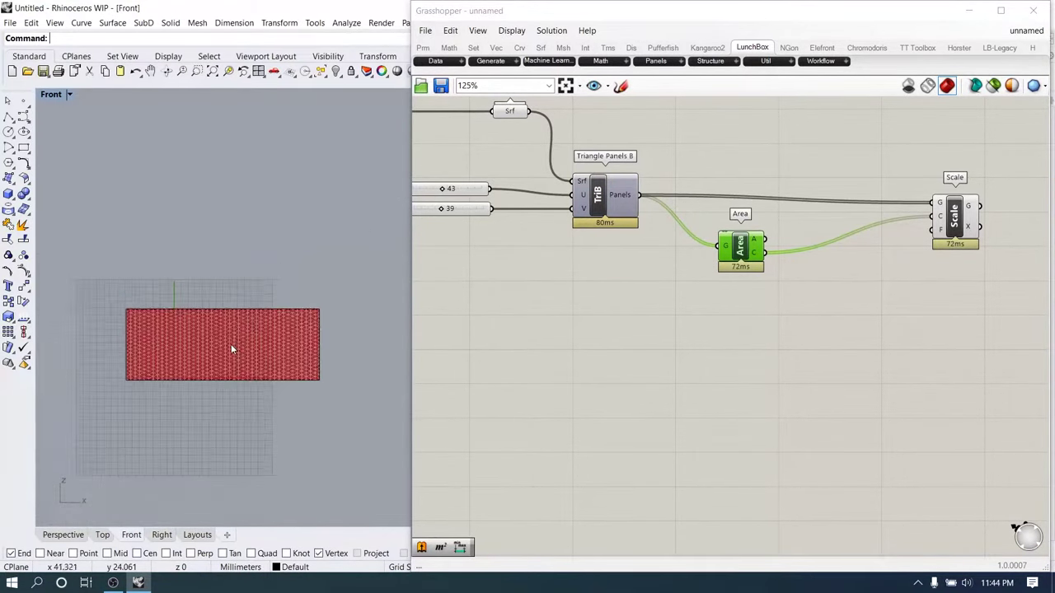
{"action": "scroll", "coordinate": [230, 345], "scroll_direction": "up", "scroll_amount": 2}
{"action": "left_click", "coordinate": [27, 123]}
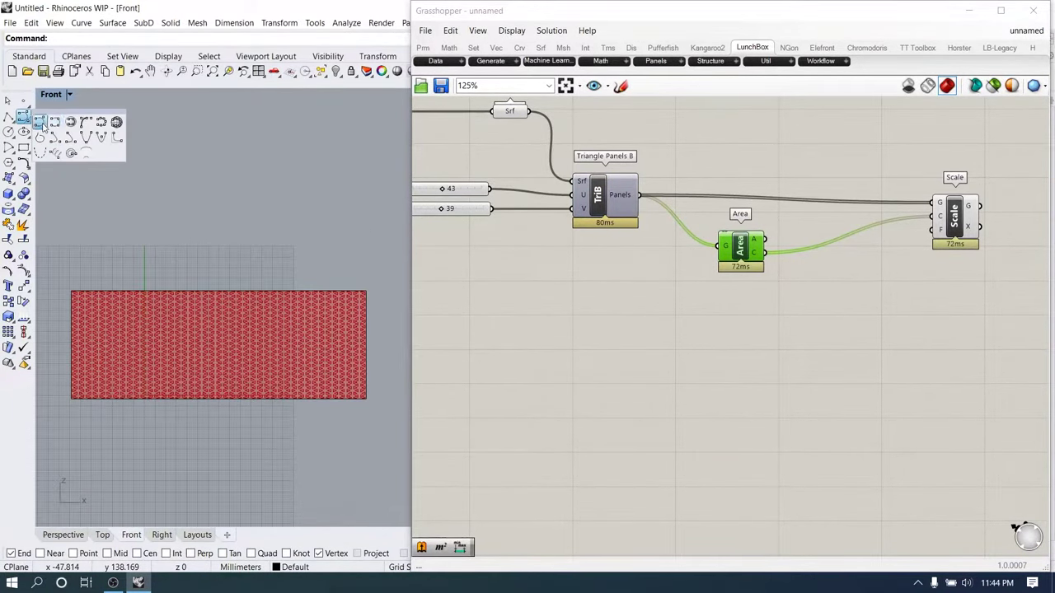
{"action": "left_click", "coordinate": [42, 124]}
{"action": "scroll", "coordinate": [97, 363], "scroll_direction": "up", "scroll_amount": 4}
{"action": "left_click", "coordinate": [55, 389]}
{"action": "scroll", "coordinate": [53, 375], "scroll_direction": "down", "scroll_amount": 4}
{"action": "left_click", "coordinate": [122, 336]}
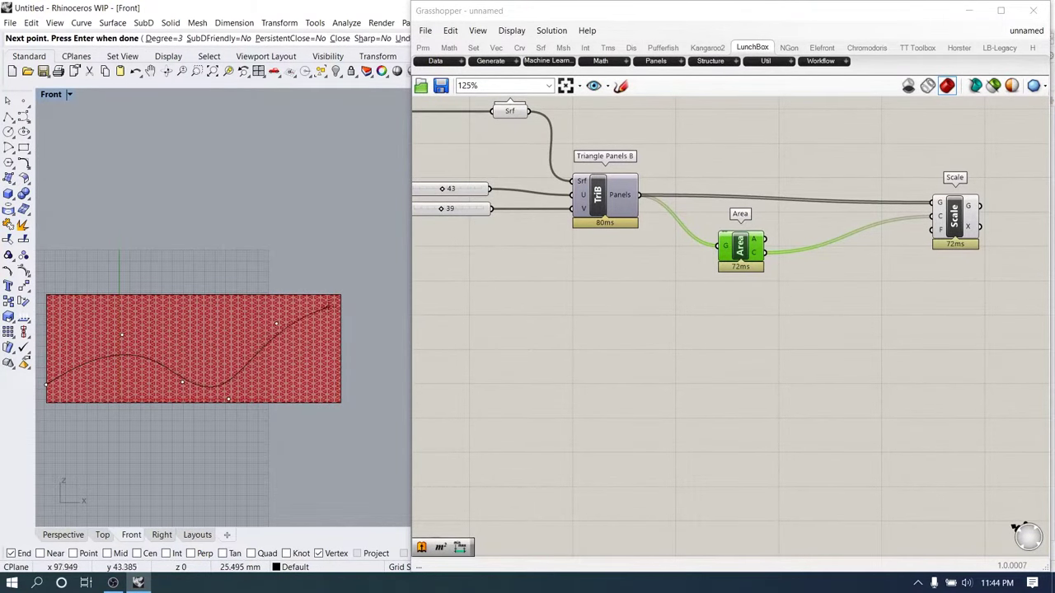
{"action": "right_click", "coordinate": [344, 299]}
Examine the new curve against the panelled rectangle in the Perspective view, and return to the Front view
{"action": "scroll", "coordinate": [354, 342], "scroll_direction": "down", "scroll_amount": 4}
{"action": "scroll", "coordinate": [268, 347], "scroll_direction": "up", "scroll_amount": 2}
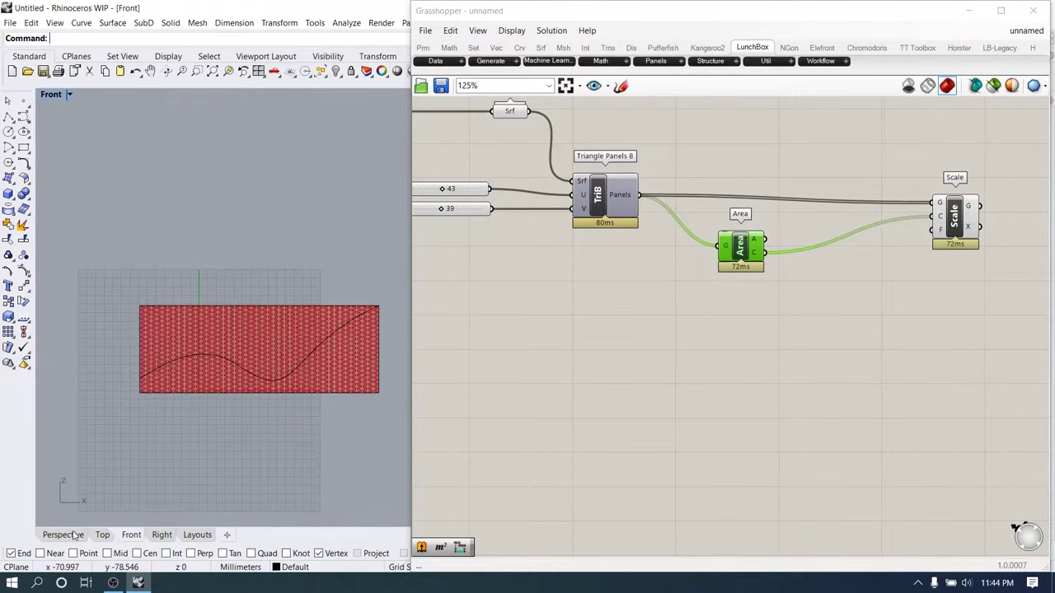
{"action": "left_click", "coordinate": [74, 535]}
{"action": "scroll", "coordinate": [153, 377], "scroll_direction": "down", "scroll_amount": 6}
{"action": "right_click_drag", "start_coordinate": [224, 355], "coordinate": [255, 369]}
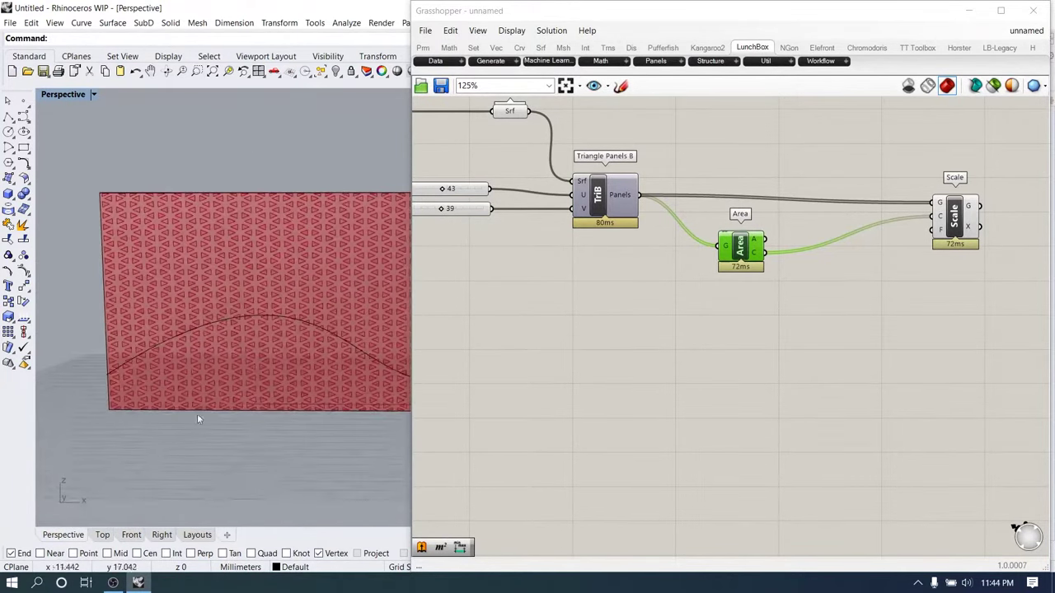
{"action": "left_click", "coordinate": [131, 535]}
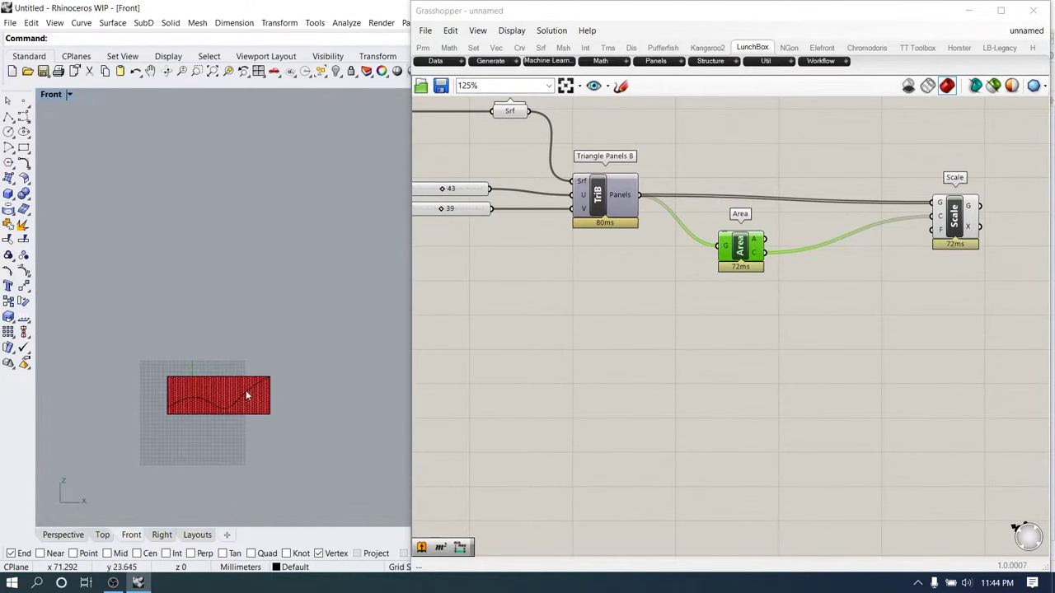
Add a second Curve parameter below the Area component and reference the wavy Rhino curve in it
{"action": "double_click", "coordinate": [684, 346]}
{"action": "type", "text": "crv"}
{"action": "left_click", "coordinate": [689, 315]}
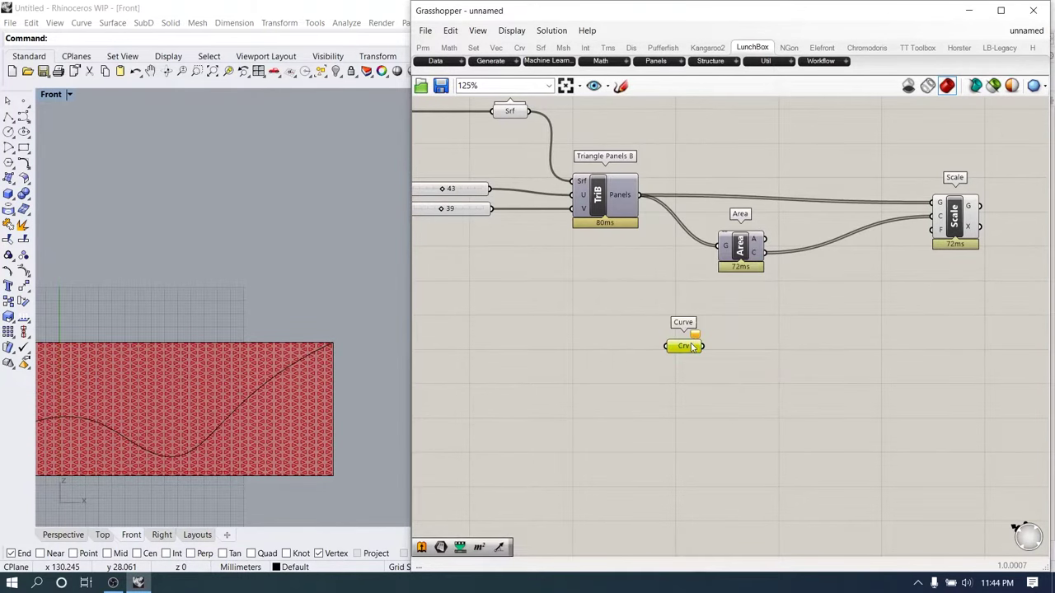
{"action": "right_click", "coordinate": [693, 347]}
{"action": "left_click", "coordinate": [717, 474]}
{"action": "left_click", "coordinate": [208, 440]}
Add a Pull Point component with the Area centroids as its points and the wavy curve as its geometry
{"action": "scroll", "coordinate": [876, 340], "scroll_direction": "up", "scroll_amount": 1}
{"action": "right_click_drag", "start_coordinate": [876, 340], "coordinate": [736, 338]}
{"action": "double_click", "coordinate": [736, 339]}
{"action": "type", "text": "pull"}
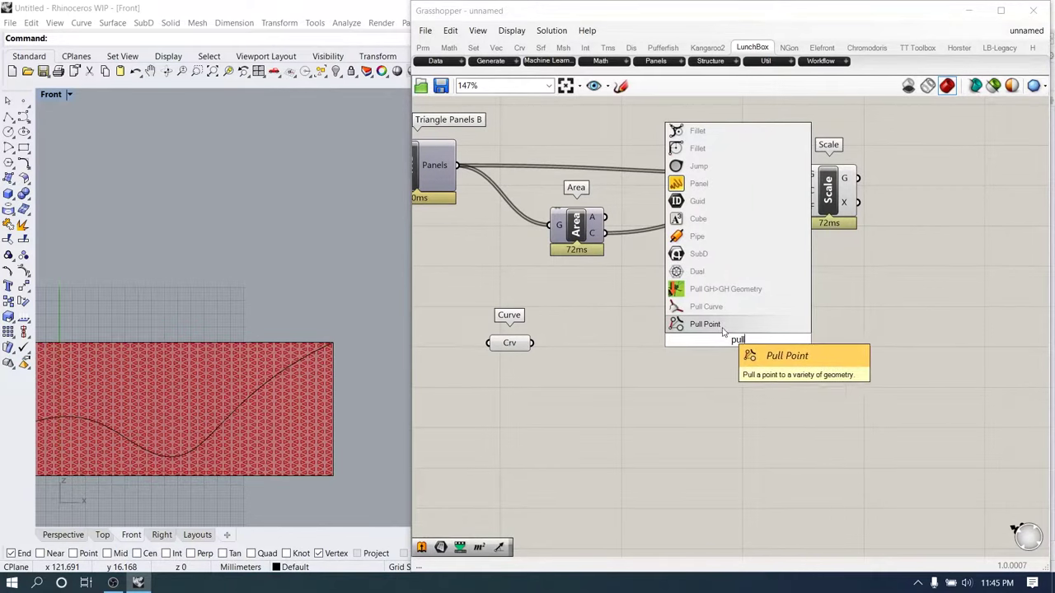
{"action": "left_click", "coordinate": [723, 324]}
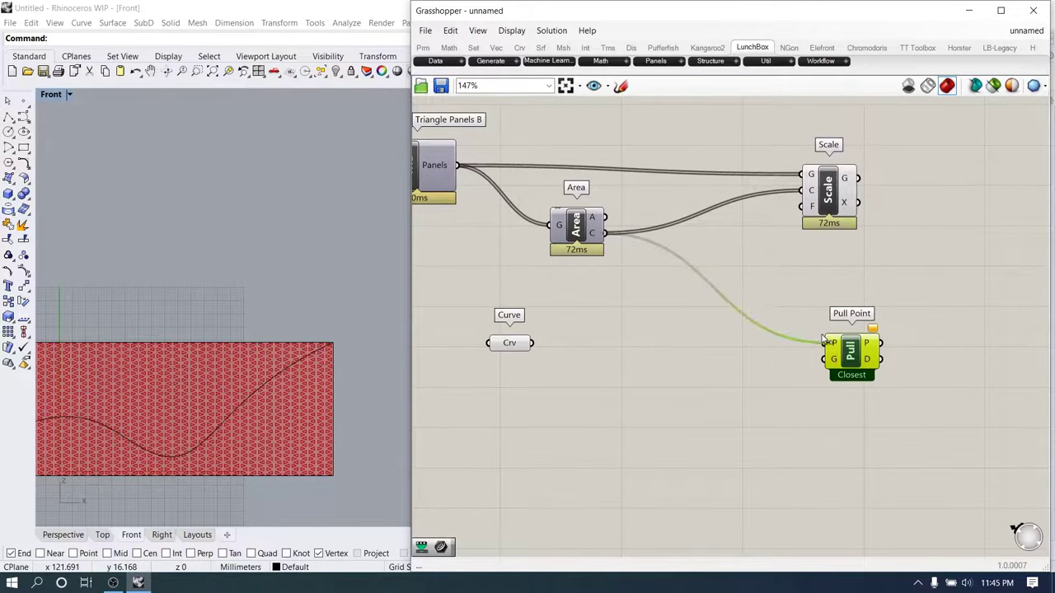
{"action": "left_click", "coordinate": [509, 346]}
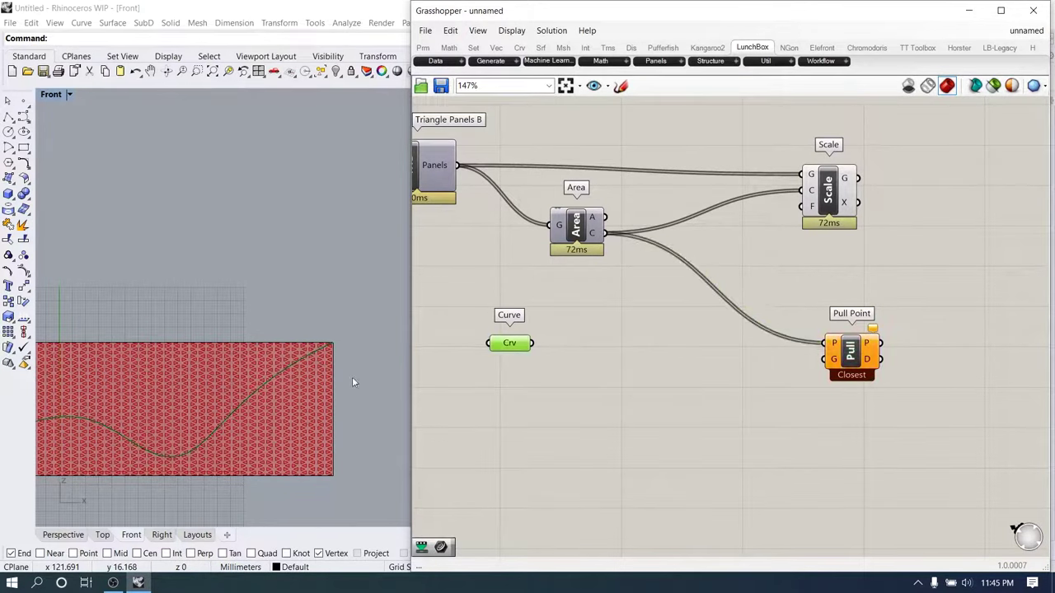
{"action": "left_click_drag", "start_coordinate": [775, 382], "coordinate": [826, 359]}
Connect the rectangle's Curve parameter as an additional source to the G input of Pull Point
{"action": "scroll", "coordinate": [824, 359], "scroll_direction": "down", "scroll_amount": 3}
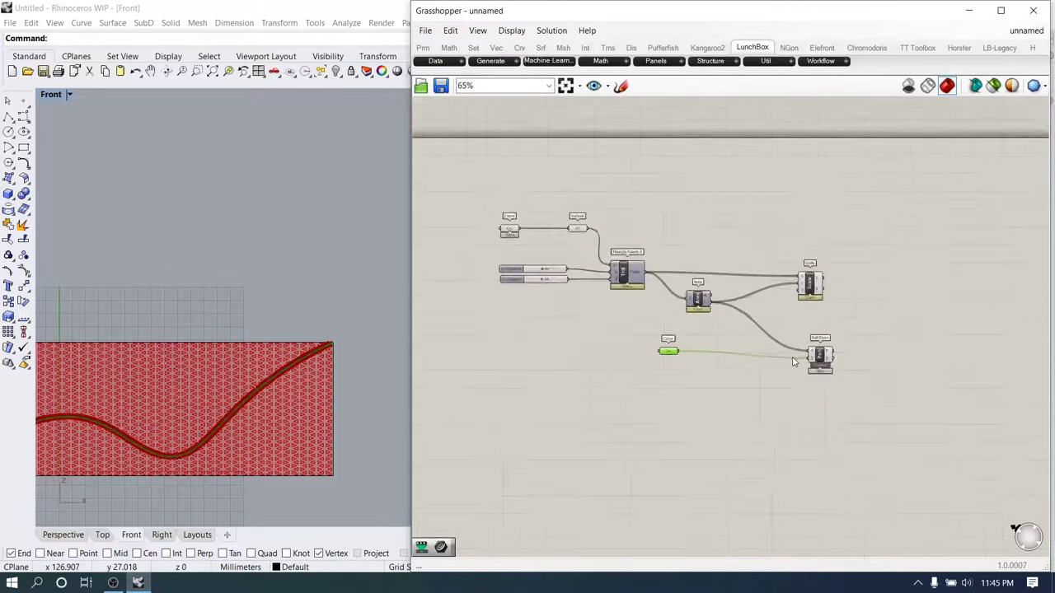
{"action": "scroll", "coordinate": [617, 349], "scroll_direction": "up", "scroll_amount": 3}
{"action": "left_click", "coordinate": [550, 224]}
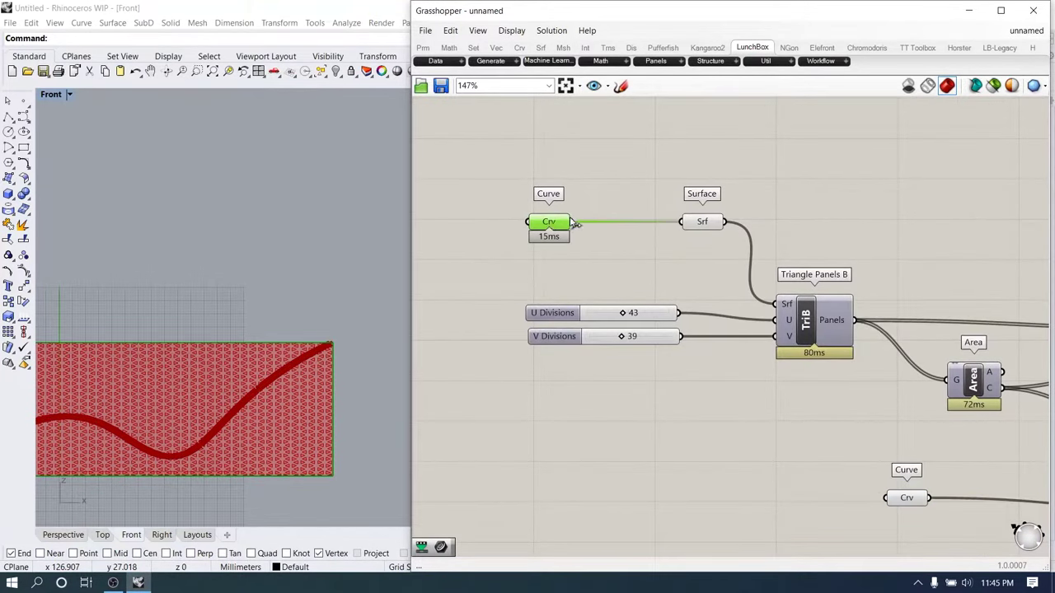
{"action": "scroll", "coordinate": [585, 306], "scroll_direction": "down", "scroll_amount": 3}
{"action": "left_click_drag", "start_coordinate": [585, 308], "coordinate": [906, 383], "text": "shift"}
{"action": "scroll", "coordinate": [923, 440], "scroll_direction": "up", "scroll_amount": 4}
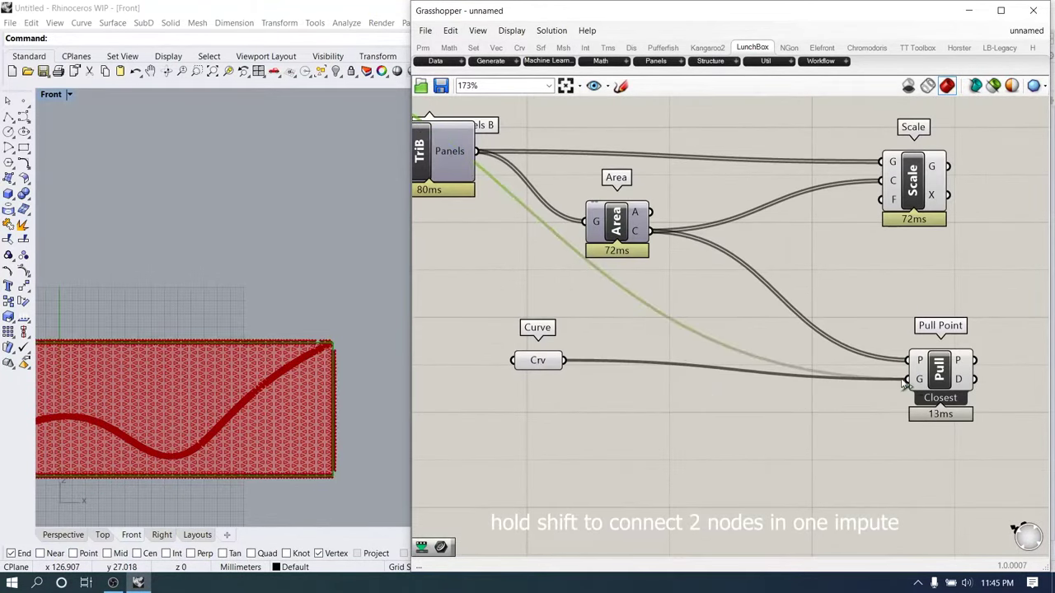
Turn off the preview of the Pull Point component
{"action": "scroll", "coordinate": [350, 367], "scroll_direction": "down", "scroll_amount": 4}
{"action": "left_click_drag", "start_coordinate": [948, 433], "coordinate": [917, 363]}
{"action": "middle_click", "coordinate": [915, 359]}
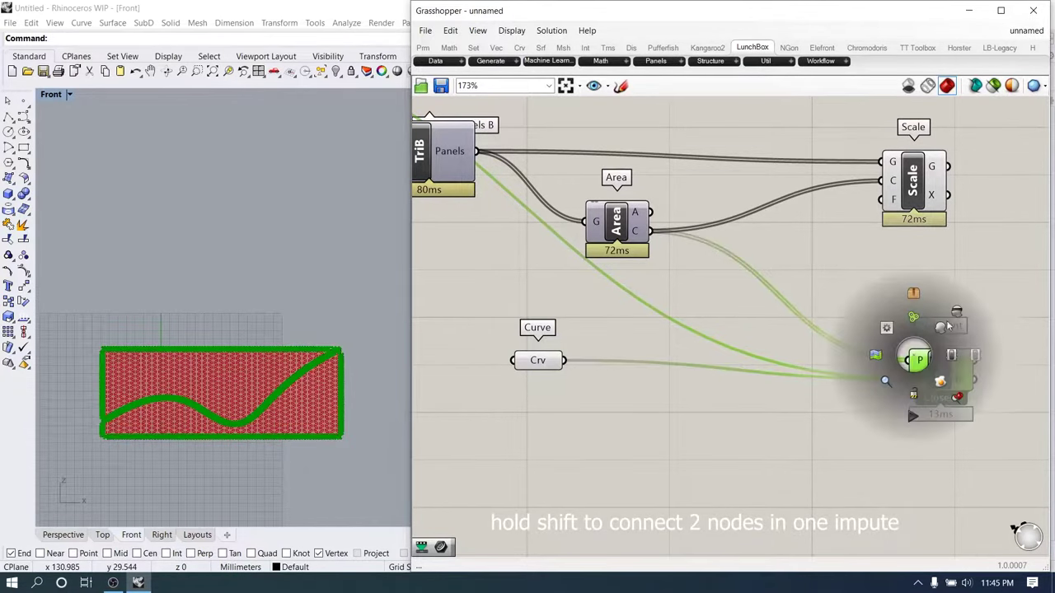
{"action": "left_click", "coordinate": [926, 332]}
Add a Minimum component and feed the Pull Point distance output into its A input
{"action": "right_click_drag", "start_coordinate": [926, 334], "coordinate": [606, 345]}
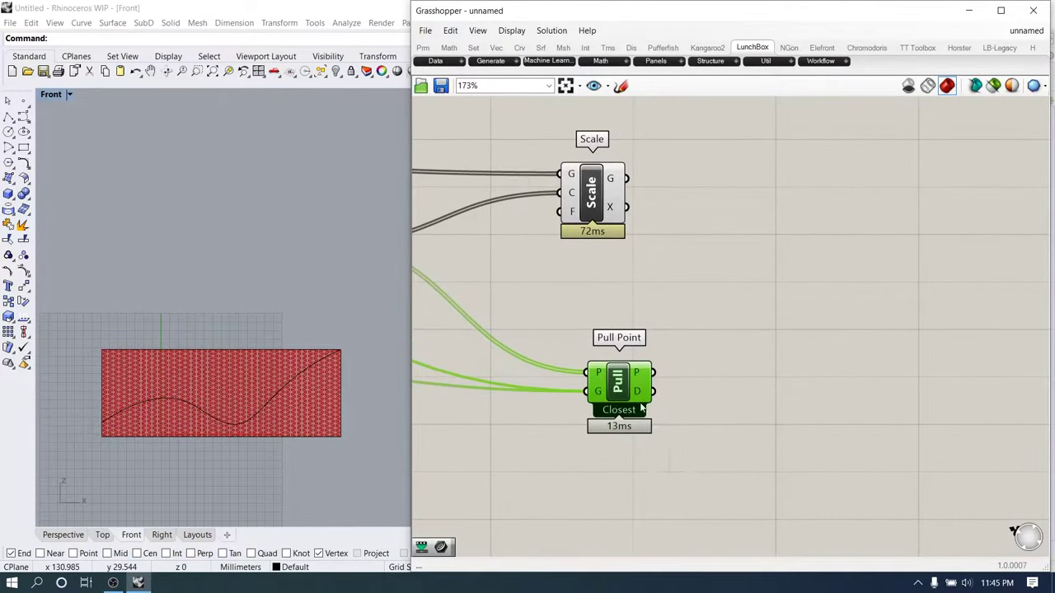
{"action": "right_click_drag", "start_coordinate": [754, 450], "coordinate": [684, 379]}
{"action": "left_click", "coordinate": [684, 379]}
{"action": "double_click", "coordinate": [684, 378]}
{"action": "type", "text": "minimum"}
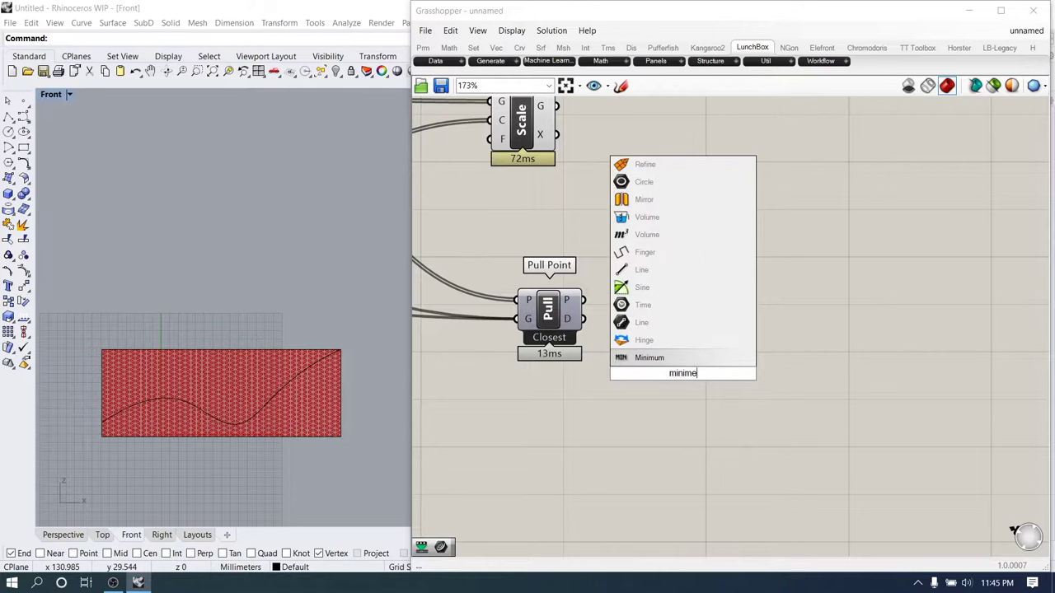
{"action": "key", "text": "Return"}
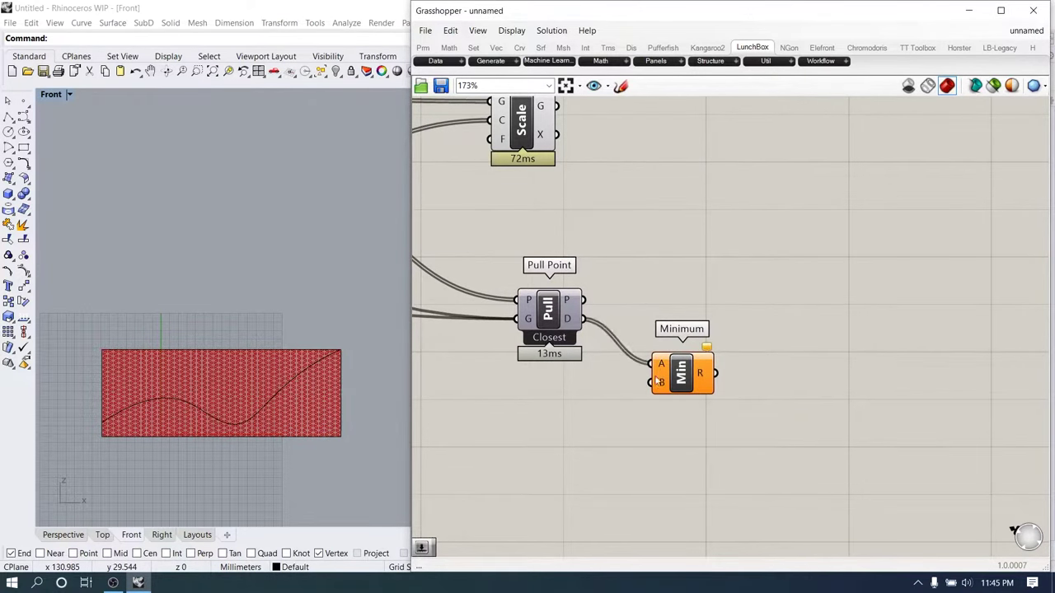
Create a number slider with value 12.12 and connect it to the B input of Minimum
{"action": "right_click_drag", "start_coordinate": [504, 440], "coordinate": [650, 384]}
{"action": "double_click", "coordinate": [650, 384]}
{"action": "type", "text": "12.12"}
{"action": "key", "text": "Return"}
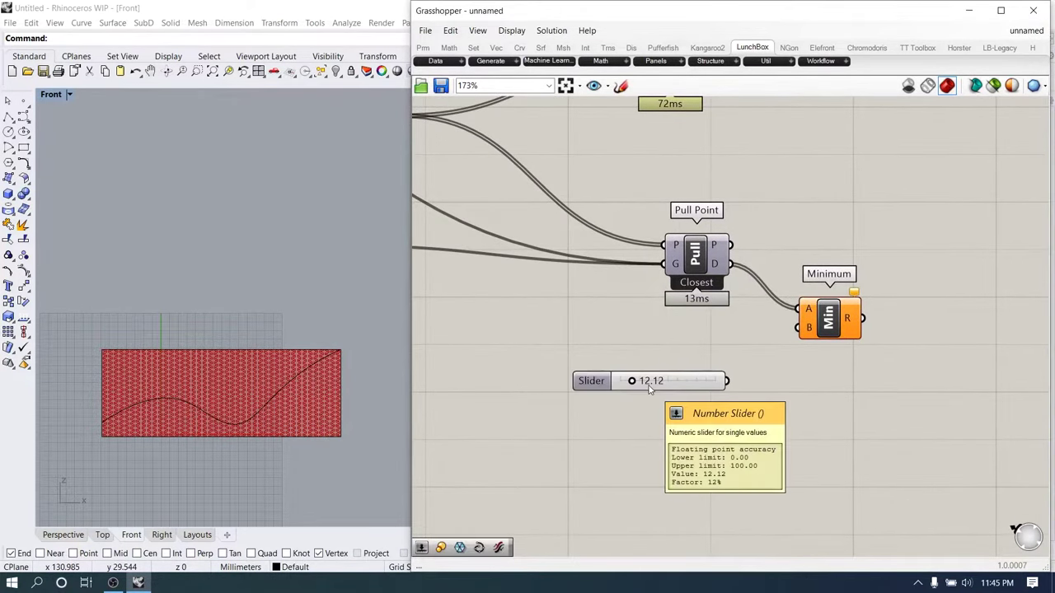
{"action": "left_click_drag", "start_coordinate": [795, 331], "coordinate": [798, 328]}
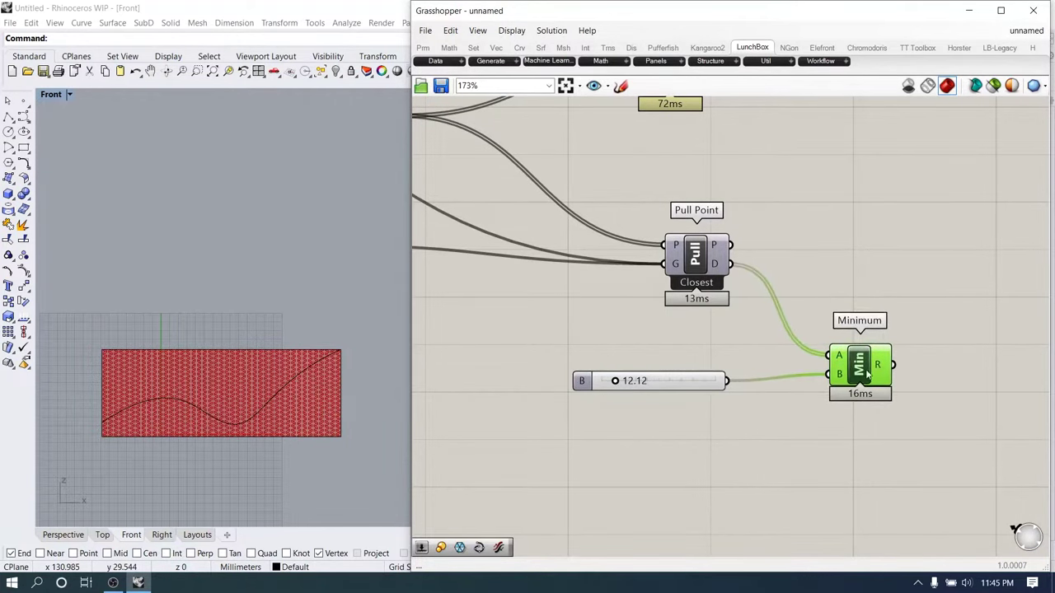
Attach an enlarged Panel to the Minimum result and scroll through the listed distances
{"action": "right_click_drag", "start_coordinate": [985, 361], "coordinate": [853, 349]}
{"action": "double_click", "coordinate": [854, 350]}
{"action": "type", "text": "//"}
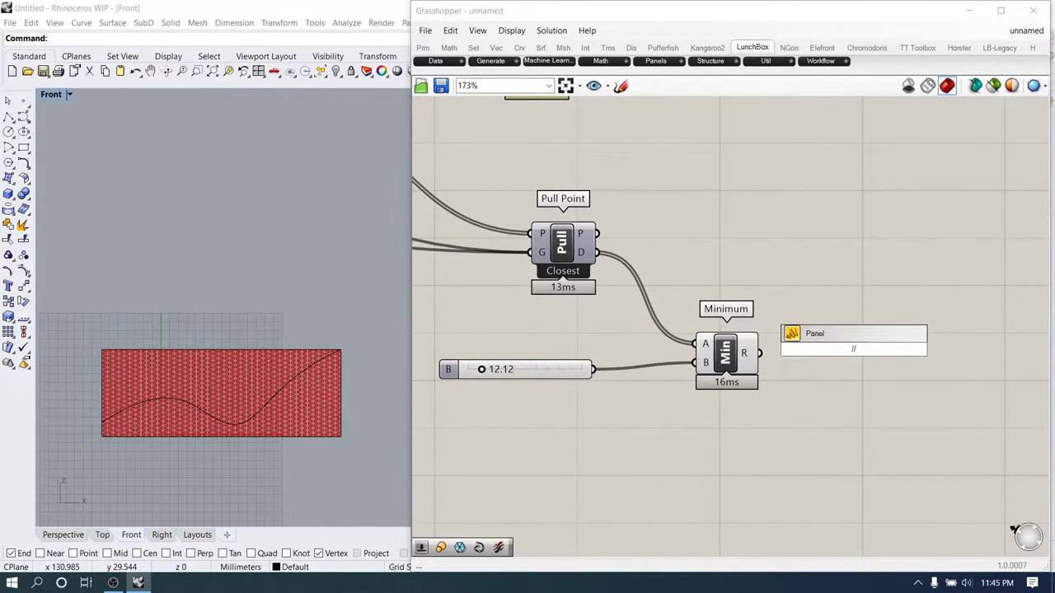
{"action": "key", "text": "Return"}
{"action": "left_click_drag", "start_coordinate": [780, 347], "coordinate": [780, 348]}
{"action": "left_click_drag", "start_coordinate": [844, 396], "coordinate": [861, 545]}
{"action": "left_click_drag", "start_coordinate": [854, 458], "coordinate": [844, 356]}
{"action": "left_click_drag", "start_coordinate": [916, 209], "coordinate": [933, 445]}
Set the B slider to 4.89, and delete the panel after reviewing its values
{"action": "left_click_drag", "start_coordinate": [482, 371], "coordinate": [473, 374]}
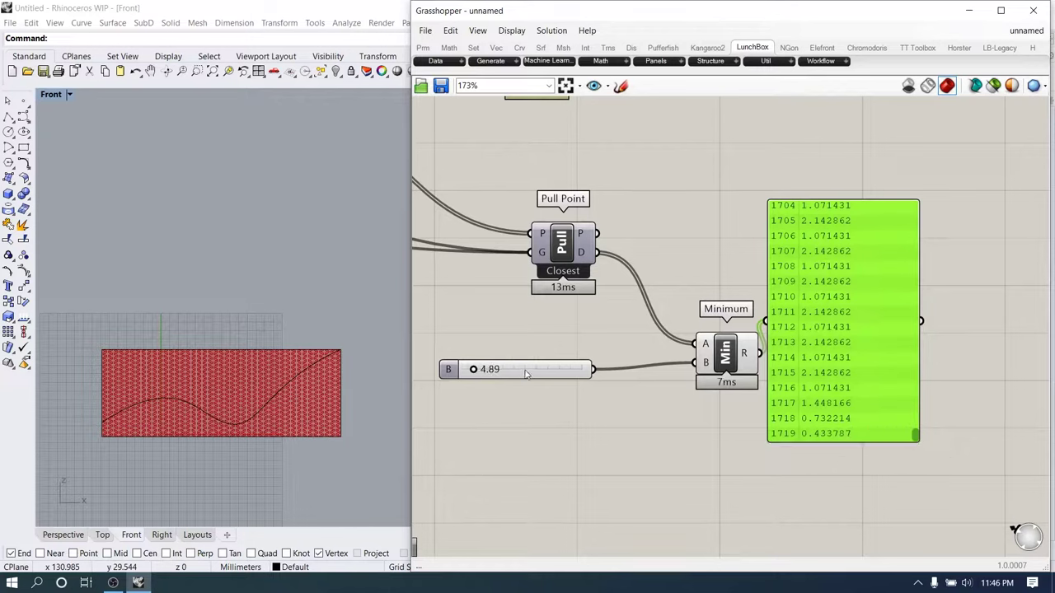
{"action": "left_click_drag", "start_coordinate": [914, 437], "coordinate": [910, 406]}
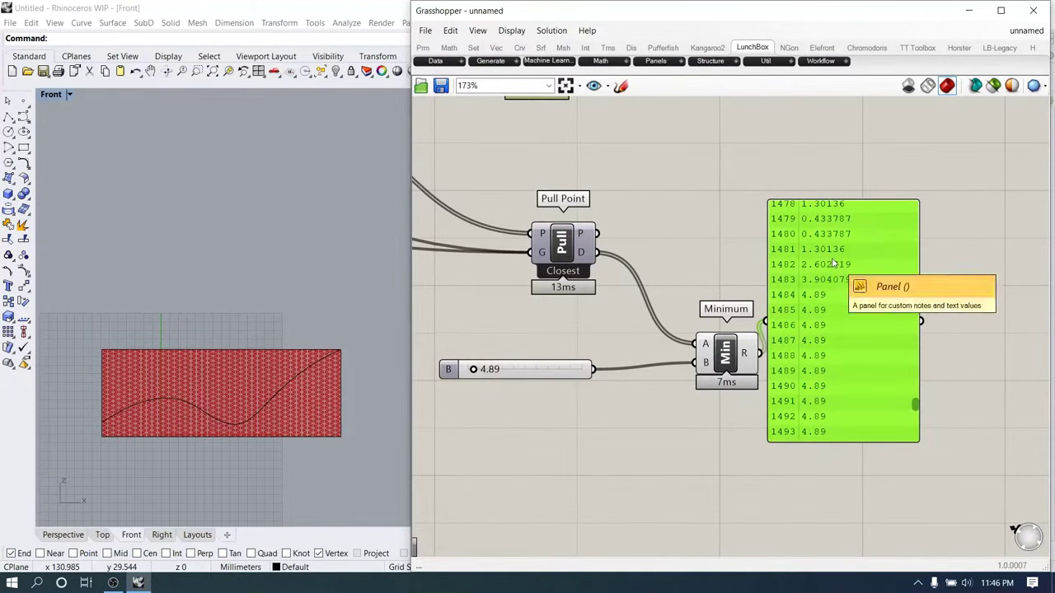
{"action": "key", "text": "Delete"}
Add a Remap Numbers component and connect the Minimum result to its V input
{"action": "scroll", "coordinate": [832, 262], "scroll_direction": "down", "scroll_amount": 4}
{"action": "right_click_drag", "start_coordinate": [823, 239], "coordinate": [778, 256]}
{"action": "right_click_drag", "start_coordinate": [779, 199], "coordinate": [748, 240]}
{"action": "scroll", "coordinate": [790, 336], "scroll_direction": "up", "scroll_amount": 3}
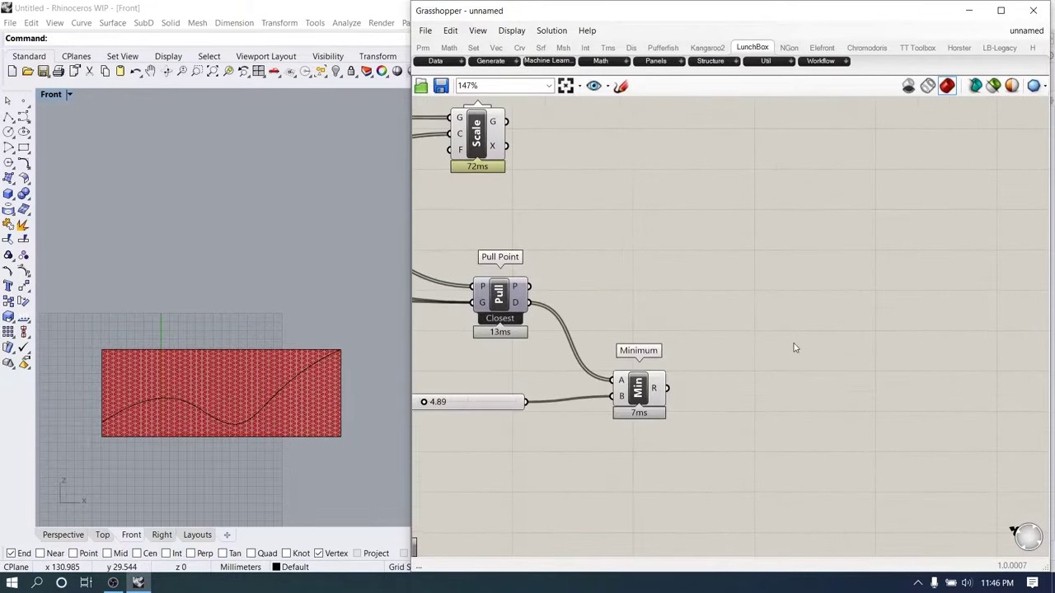
{"action": "double_click", "coordinate": [793, 339]}
{"action": "type", "text": "remapnumbers"}
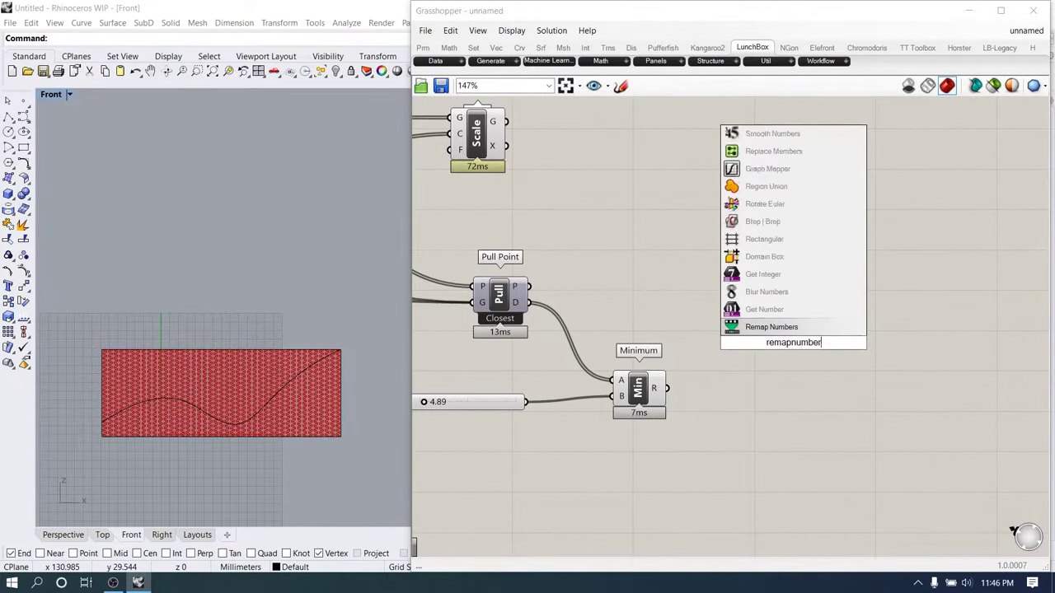
{"action": "key", "text": "Return"}
{"action": "left_click_drag", "start_coordinate": [794, 336], "coordinate": [822, 422]}
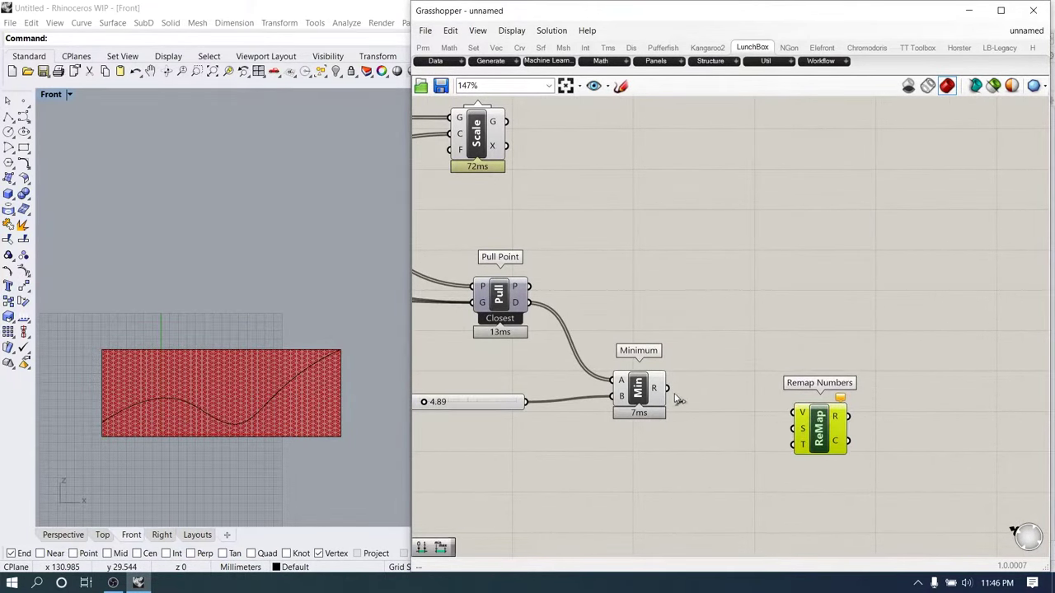
{"action": "left_click_drag", "start_coordinate": [667, 389], "coordinate": [794, 412]}
Add a Bounds component fed by the Minimum result and connect it to the S input of Remap Numbers
{"action": "double_click", "coordinate": [715, 431]}
{"action": "type", "text": "bounds"}
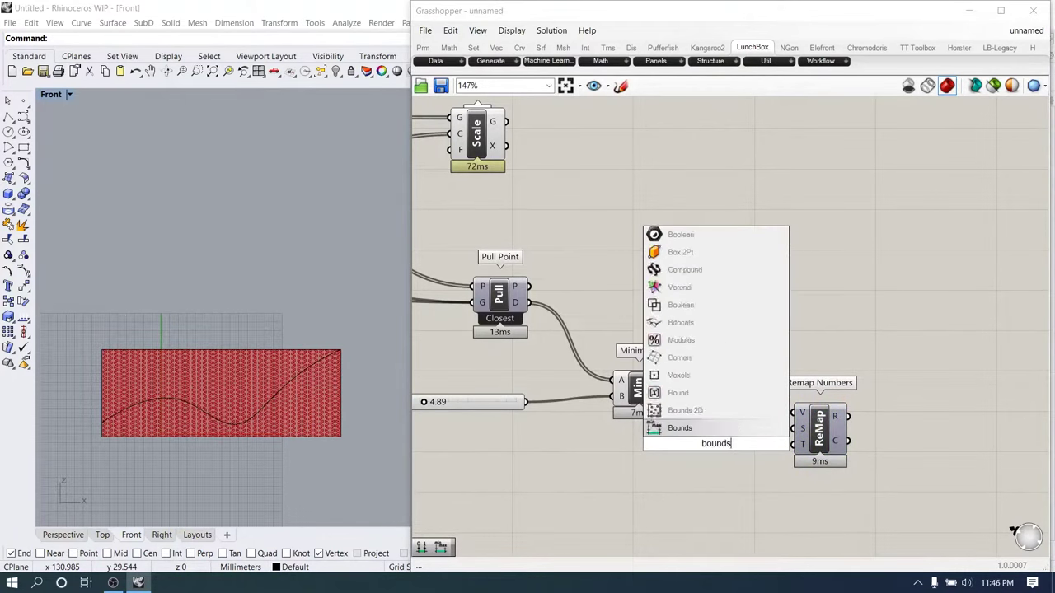
{"action": "key", "text": "Return"}
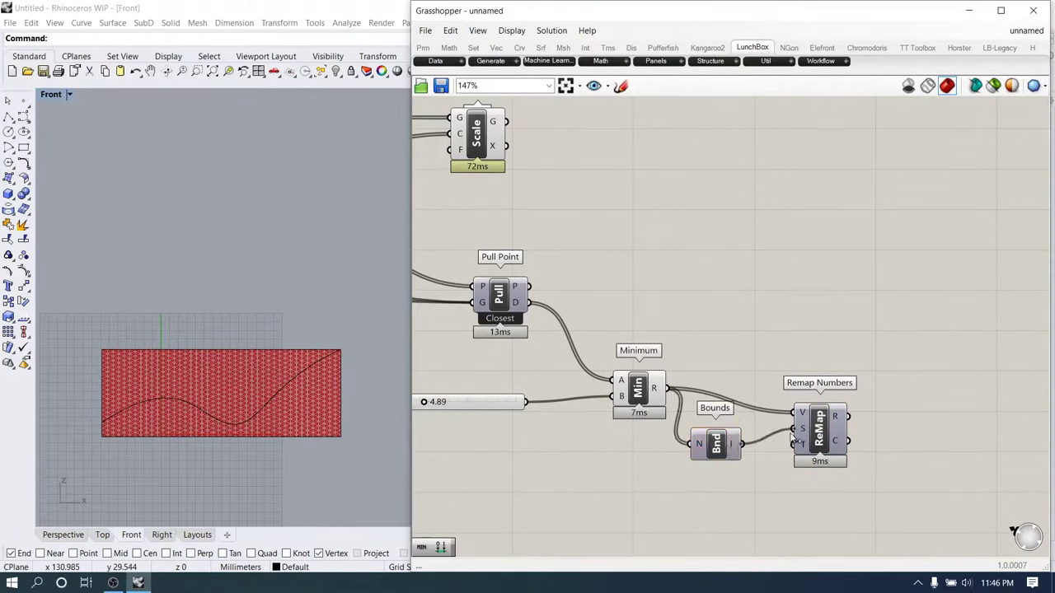
Add a Construct Domain component below Bounds and connect its output to the T input of Remap Numbers
{"action": "double_click", "coordinate": [648, 496]}
{"action": "type", "text": "constrc"}
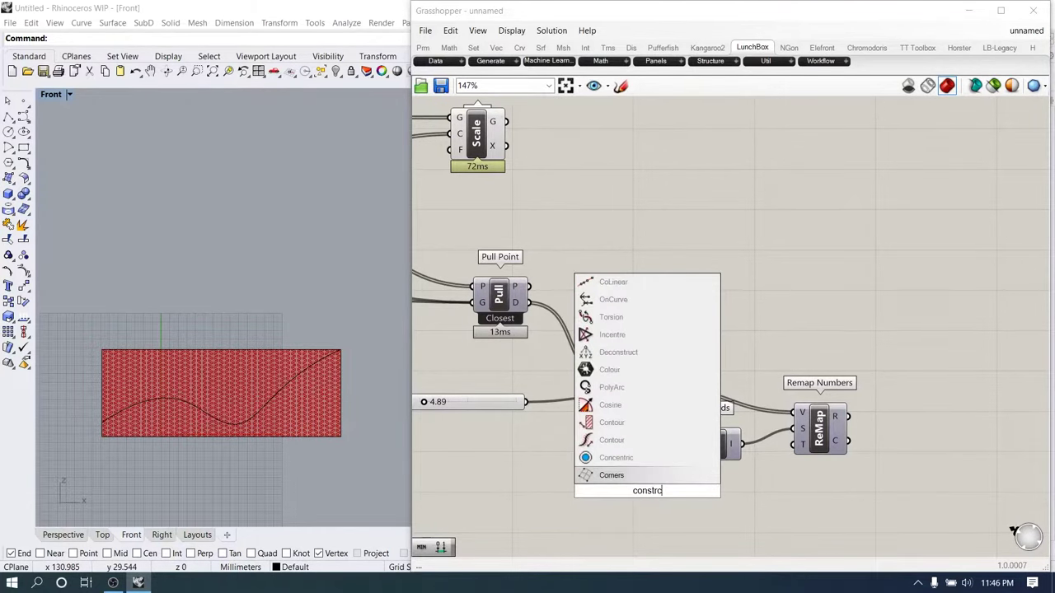
{"action": "key", "text": "BackSpace"}
{"action": "type", "text": "actdoa"}
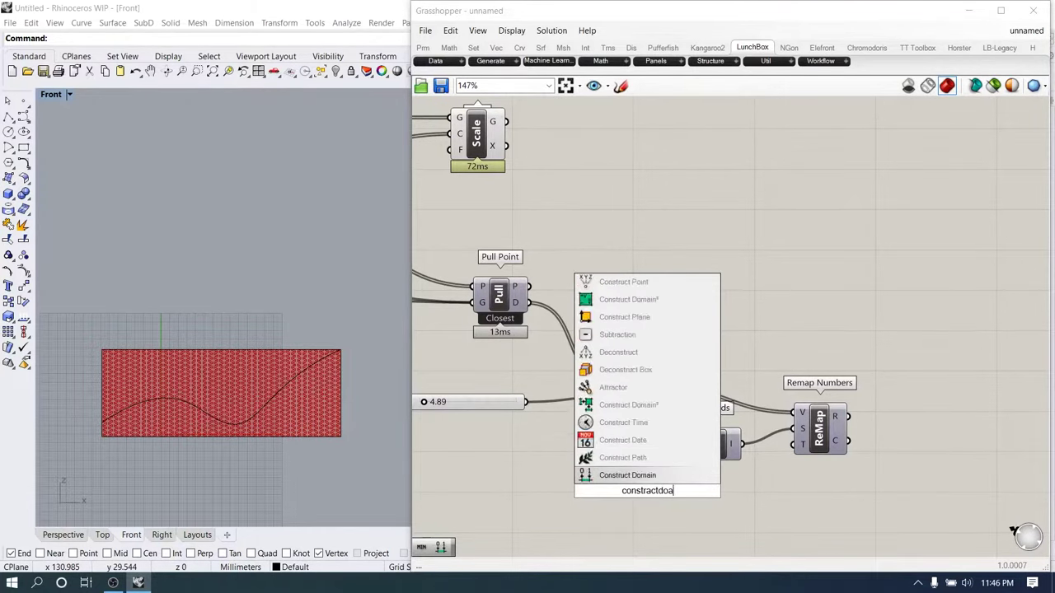
{"action": "key", "text": "BackSpace"}
{"action": "key", "text": "BackSpace"}
{"action": "key", "text": "BackSpace"}
{"action": "key", "text": "BackSpace"}
{"action": "key", "text": "BackSpace"}
{"action": "key", "text": "BackSpace"}
{"action": "type", "text": "uctdomain"}
{"action": "key", "text": "Return"}
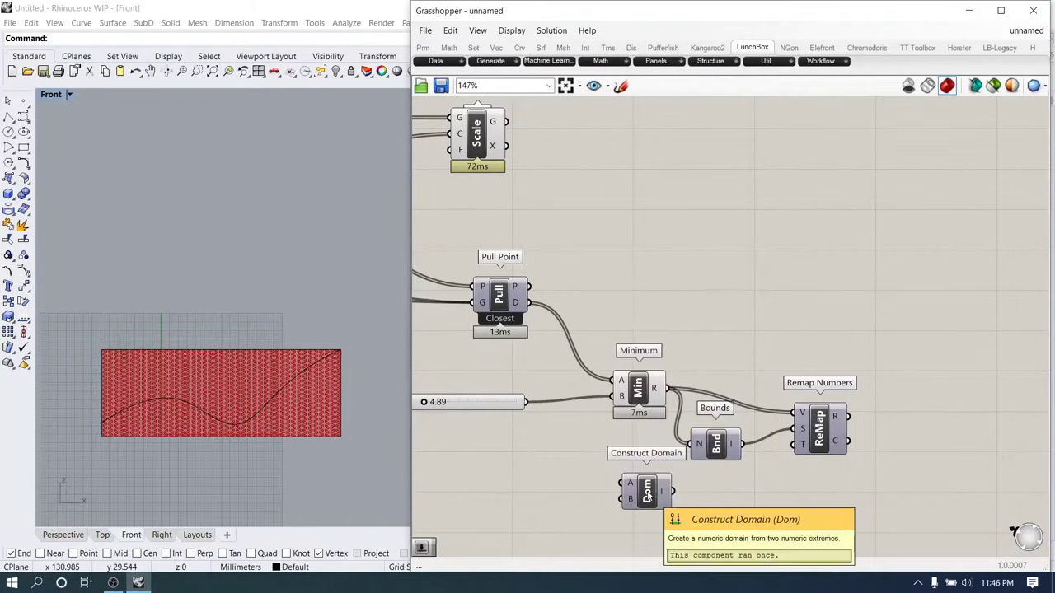
{"action": "left_click_drag", "start_coordinate": [647, 494], "coordinate": [678, 537]}
{"action": "right_click_drag", "start_coordinate": [704, 483], "coordinate": [809, 404]}
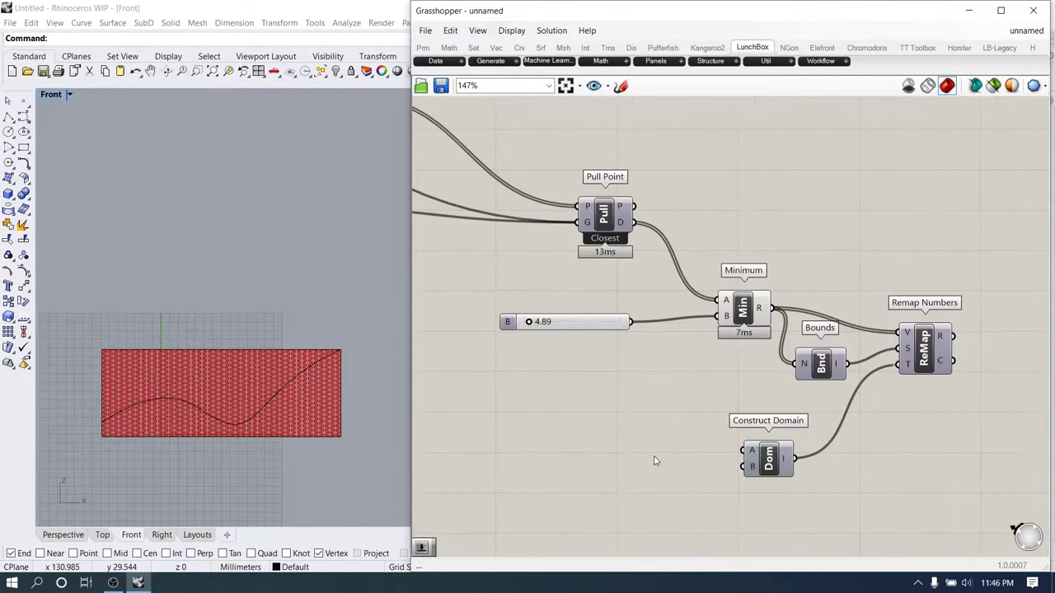
{"action": "double_click", "coordinate": [657, 486]}
{"action": "type", "text": "12.12"}
{"action": "key", "text": "Return"}
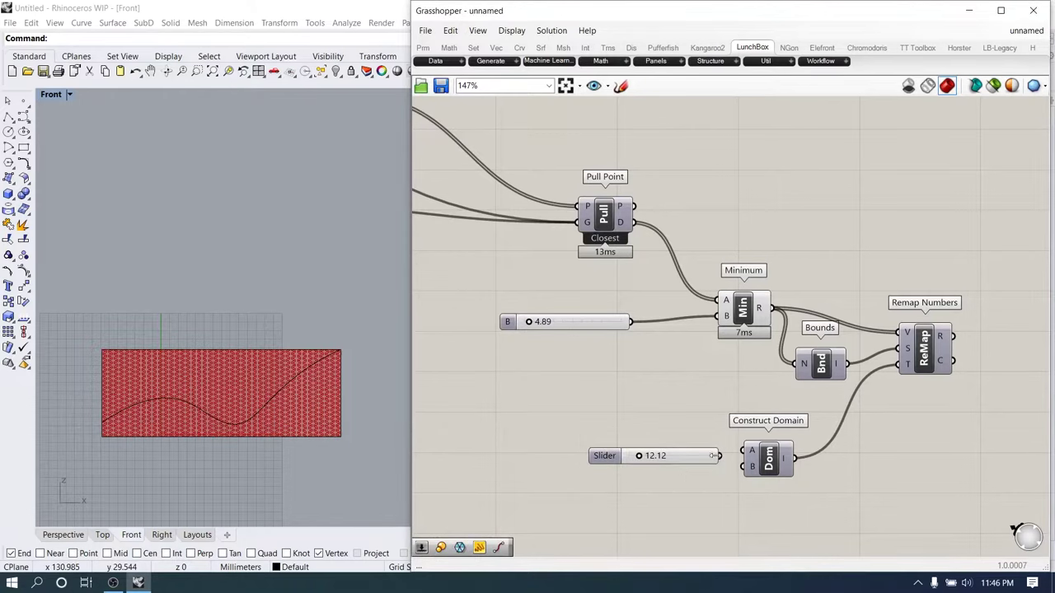
{"action": "left_click", "coordinate": [687, 459]}
{"action": "double_click", "coordinate": [689, 459]}
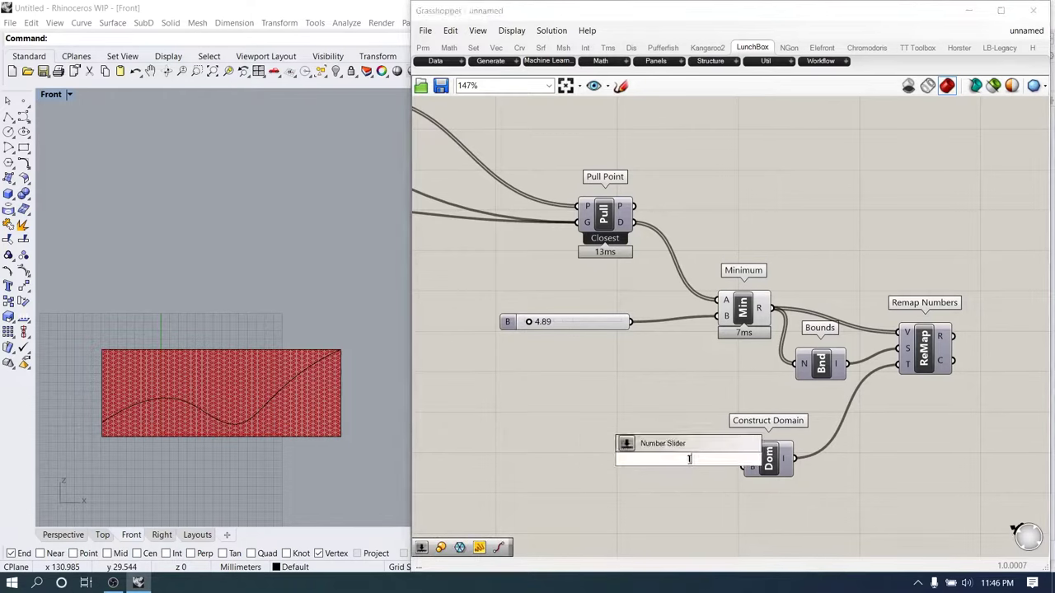
{"action": "key", "text": "Return"}
{"action": "left_click", "coordinate": [709, 460]}
{"action": "key", "text": "Delete"}
Add two number sliders for Construct Domain, feeding 0.09 into its A input and 0.61 into its B input
{"action": "double_click", "coordinate": [667, 464]}
{"action": "type", "text": "1.0"}
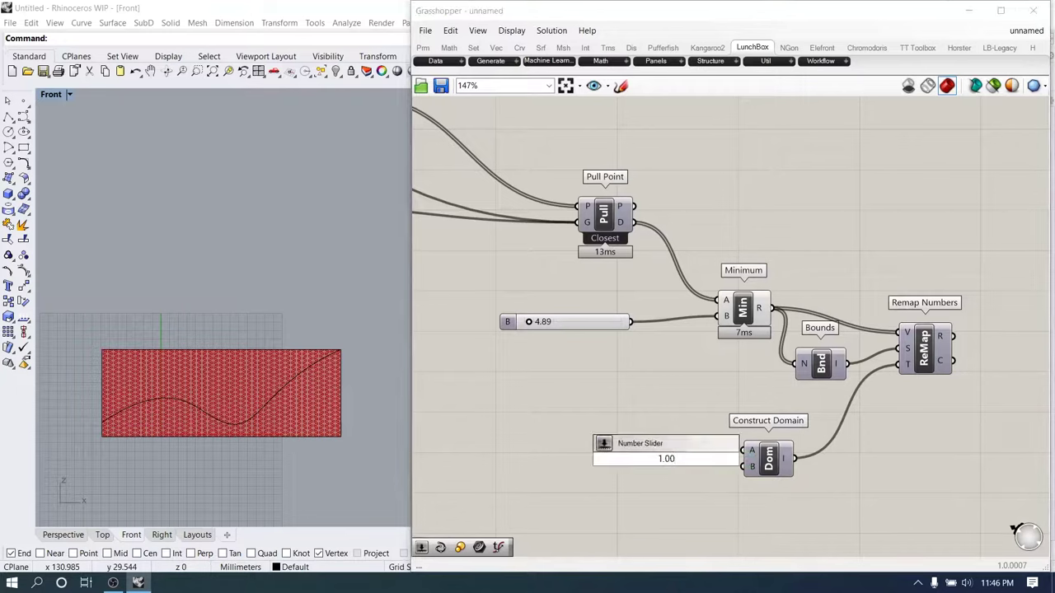
{"action": "key", "text": "Return"}
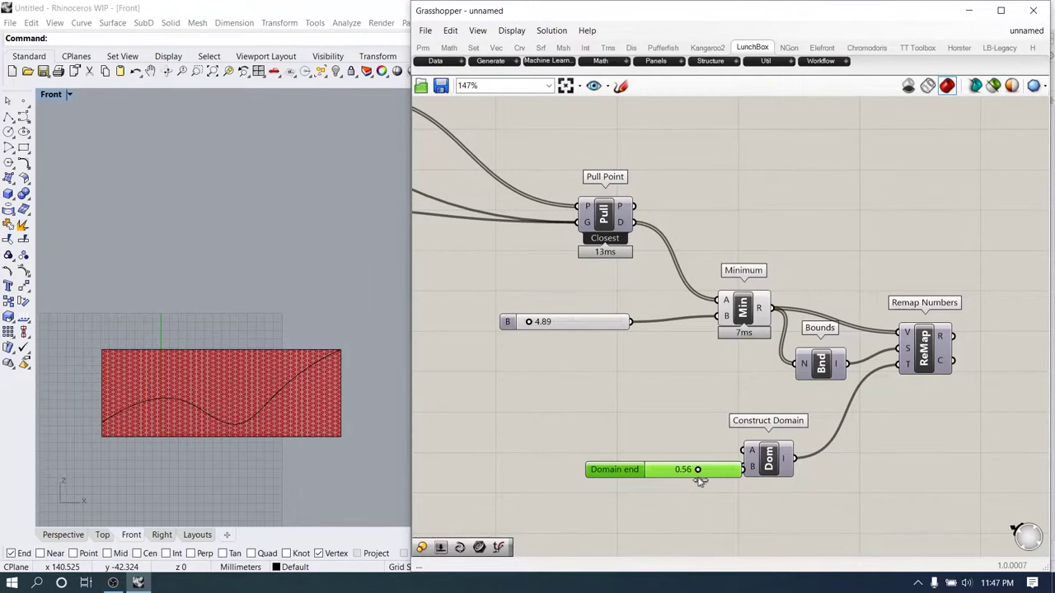
{"action": "left_click_drag", "start_coordinate": [699, 481], "coordinate": [703, 481]}
{"action": "left_click_drag", "start_coordinate": [717, 470], "coordinate": [687, 447]}
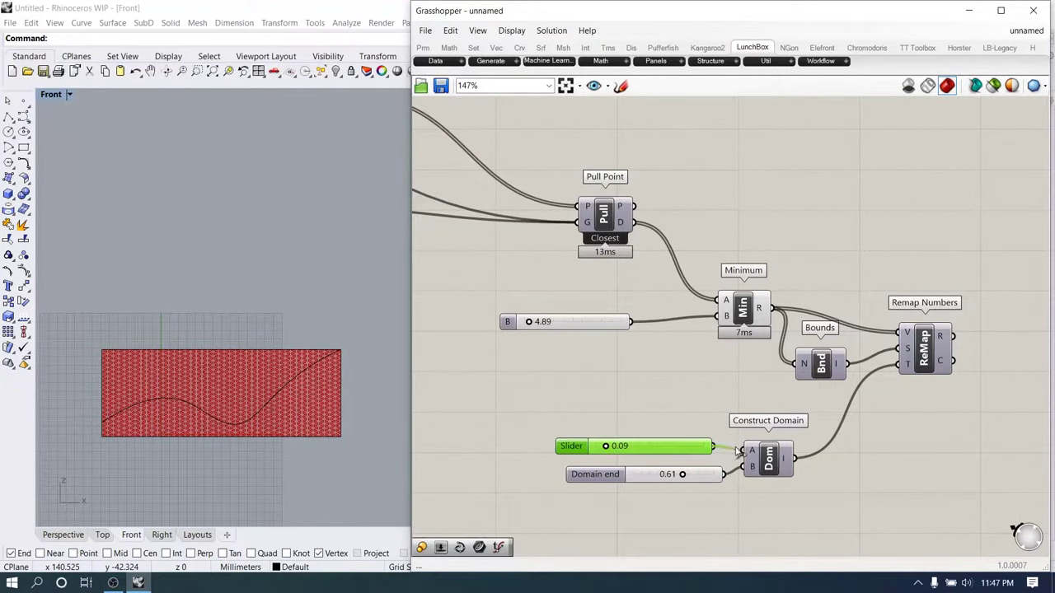
Move the Scale component beyond Remap Numbers and connect the remapped result to Scale's F input
{"action": "scroll", "coordinate": [739, 451], "scroll_direction": "down", "scroll_amount": 4}
{"action": "right_click_drag", "start_coordinate": [753, 360], "coordinate": [684, 398]}
{"action": "left_click", "coordinate": [601, 276]}
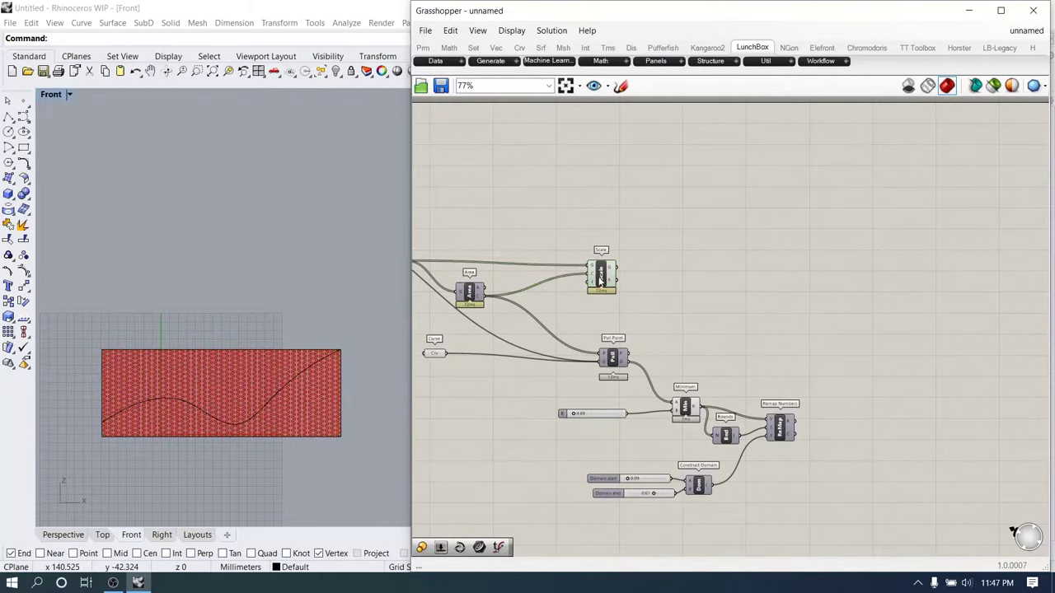
{"action": "left_click_drag", "start_coordinate": [601, 280], "coordinate": [871, 277]}
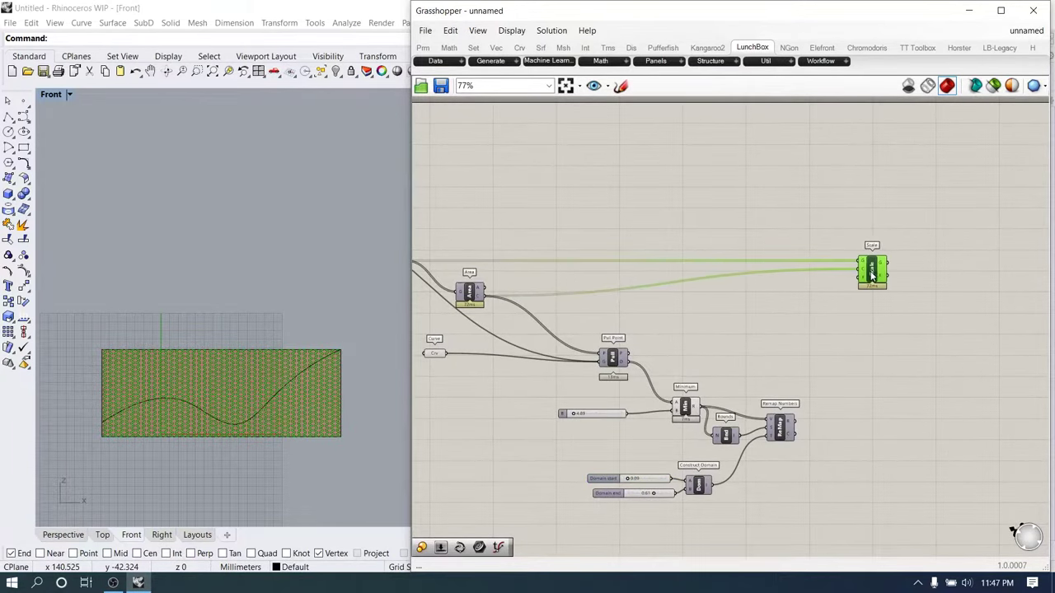
{"action": "left_click", "coordinate": [871, 330]}
Show the Rhino Front viewport in full screen and inspect the scaled triangles around the curve
{"action": "scroll", "coordinate": [169, 409], "scroll_direction": "up", "scroll_amount": 3}
{"action": "scroll", "coordinate": [209, 393], "scroll_direction": "down", "scroll_amount": 1}
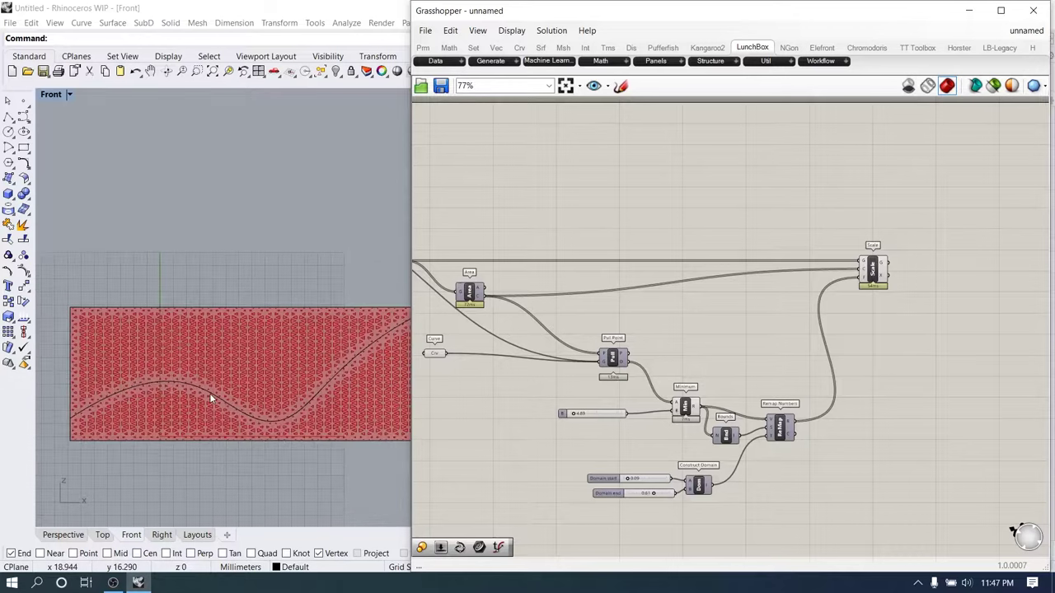
{"action": "scroll", "coordinate": [159, 379], "scroll_direction": "down", "scroll_amount": 4}
{"action": "scroll", "coordinate": [211, 395], "scroll_direction": "up", "scroll_amount": 4}
{"action": "left_click", "coordinate": [159, 262]}
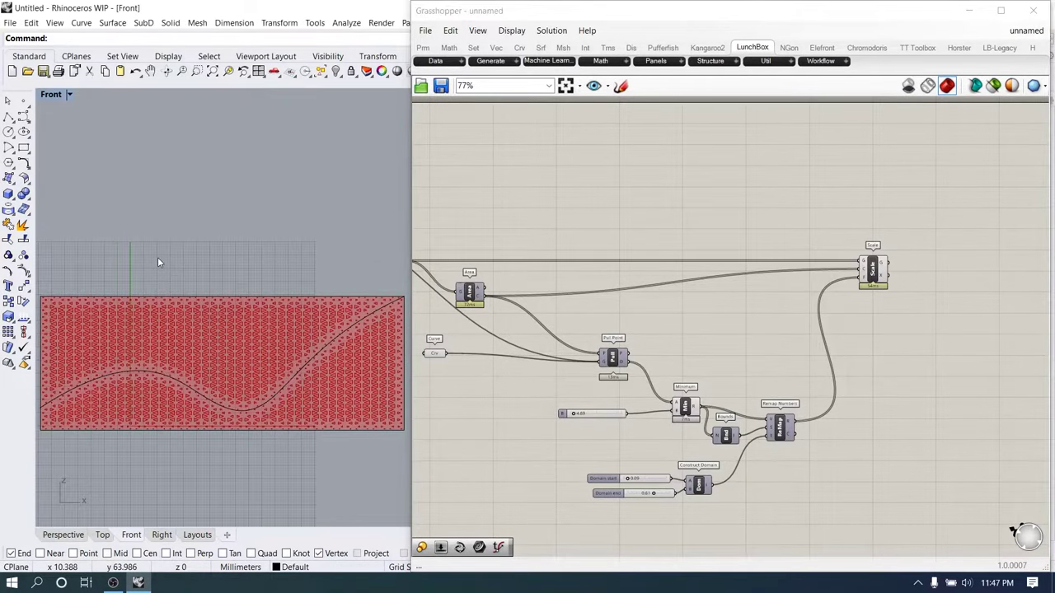
{"action": "type", "text": "Fullscreen"}
{"action": "key", "text": "Return"}
{"action": "scroll", "coordinate": [158, 259], "scroll_direction": "down", "scroll_amount": 4}
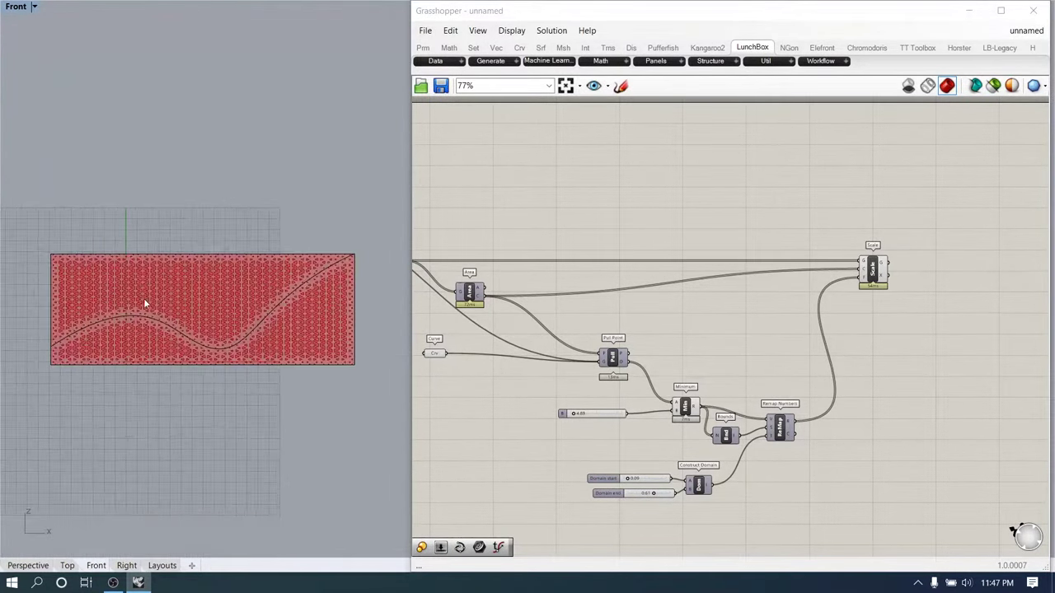
{"action": "scroll", "coordinate": [152, 312], "scroll_direction": "up", "scroll_amount": 1}
{"action": "scroll", "coordinate": [605, 325], "scroll_direction": "down", "scroll_amount": 1}
Set the slider feeding Minimum's B input to 14.48
{"action": "scroll", "coordinate": [660, 347], "scroll_direction": "up", "scroll_amount": 10}
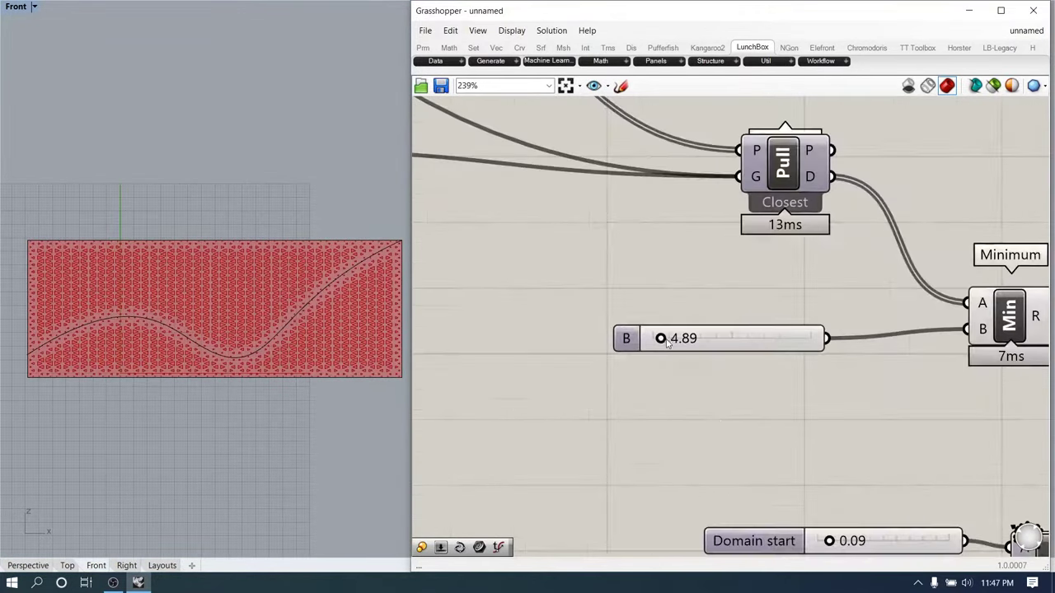
{"action": "left_click_drag", "start_coordinate": [653, 347], "coordinate": [701, 369]}
{"action": "scroll", "coordinate": [615, 279], "scroll_direction": "down", "scroll_amount": 6}
{"action": "right_click_drag", "start_coordinate": [919, 288], "coordinate": [697, 247]}
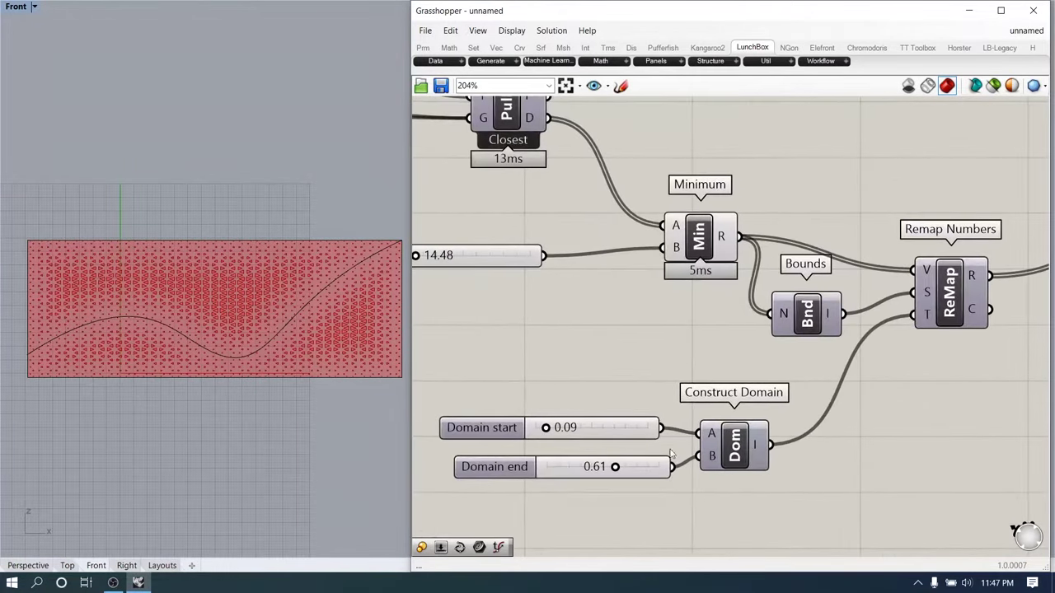
Duplicate the Construct Domain component with its two sliders and place the copy below the original
{"action": "right_click_drag", "start_coordinate": [739, 426], "coordinate": [742, 333]}
{"action": "left_click_drag", "start_coordinate": [781, 443], "coordinate": [603, 321]}
{"action": "key", "text": "ctrl+c"}
{"action": "key", "text": "ctrl+v"}
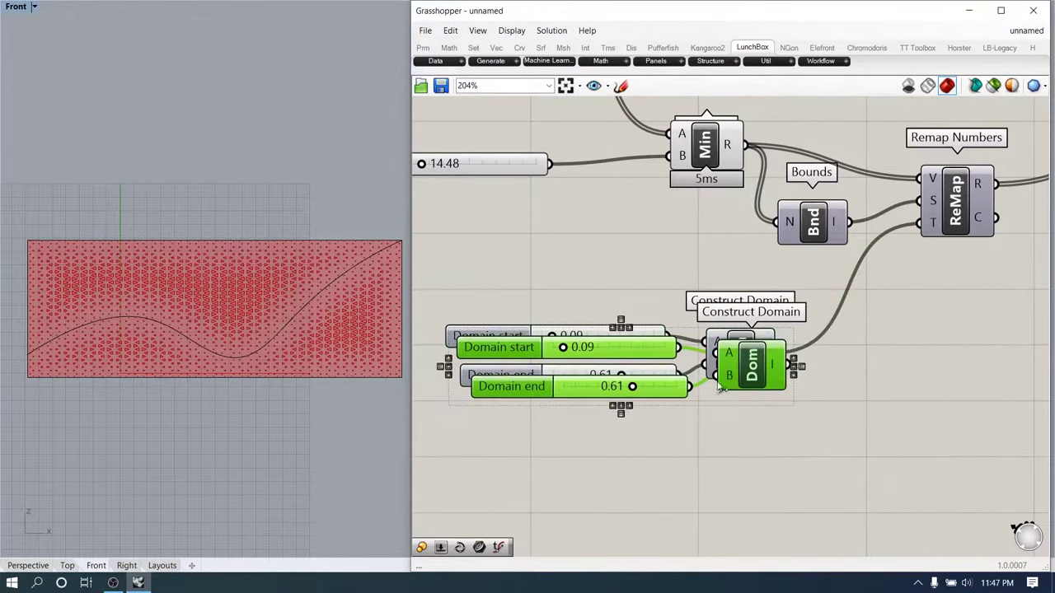
{"action": "left_click_drag", "start_coordinate": [748, 368], "coordinate": [734, 483]}
Swap the A and B slider connections of the copied Construct Domain and connect it to Remap Numbers' T input
{"action": "right_click_drag", "start_coordinate": [705, 554], "coordinate": [715, 501]}
{"action": "left_click", "coordinate": [713, 502]}
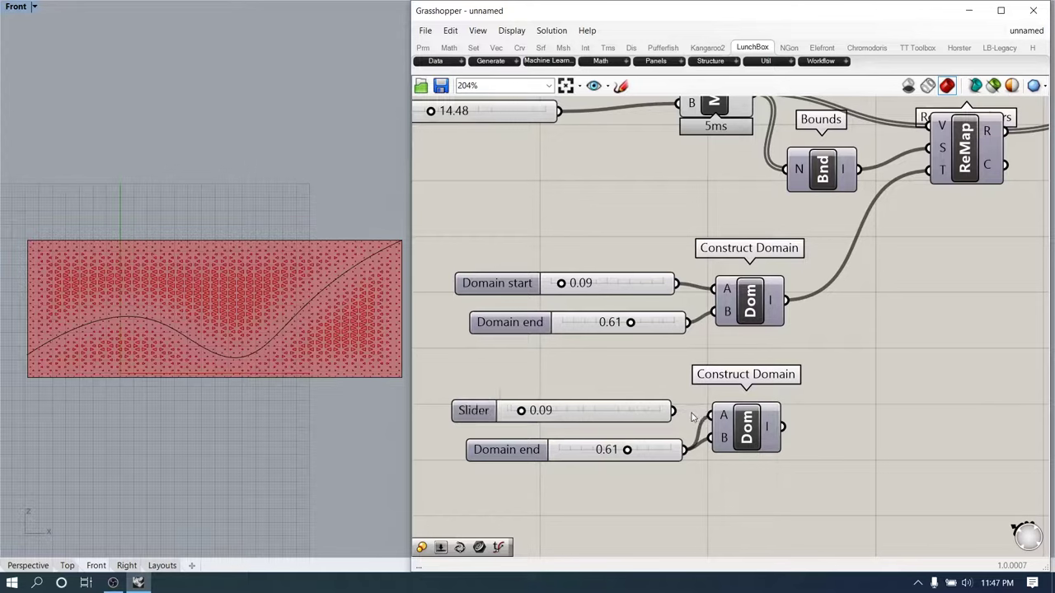
{"action": "scroll", "coordinate": [766, 437], "scroll_direction": "down", "scroll_amount": 4}
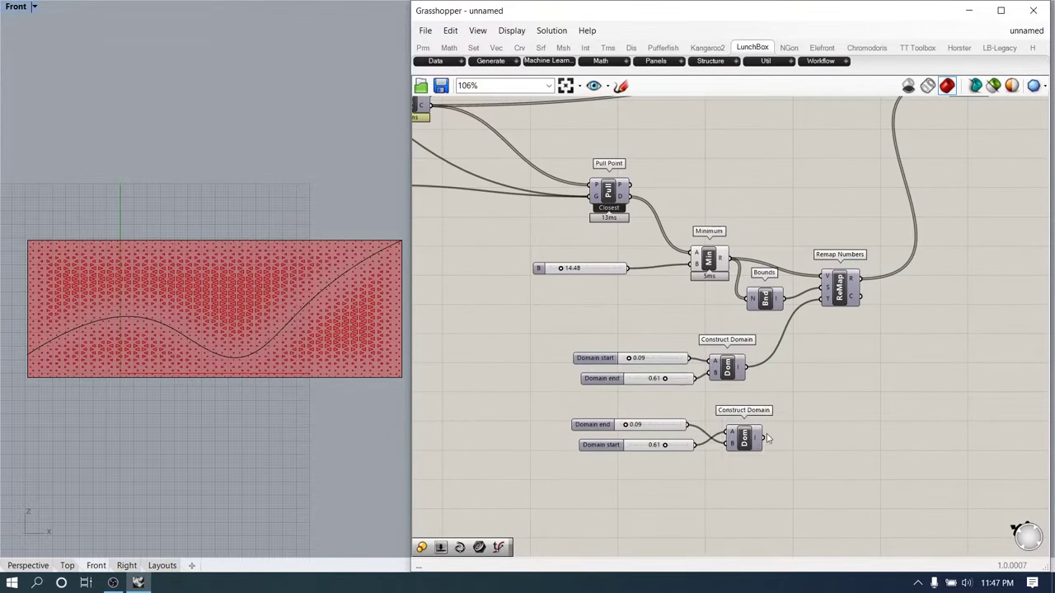
{"action": "left_click_drag", "start_coordinate": [822, 310], "coordinate": [822, 304]}
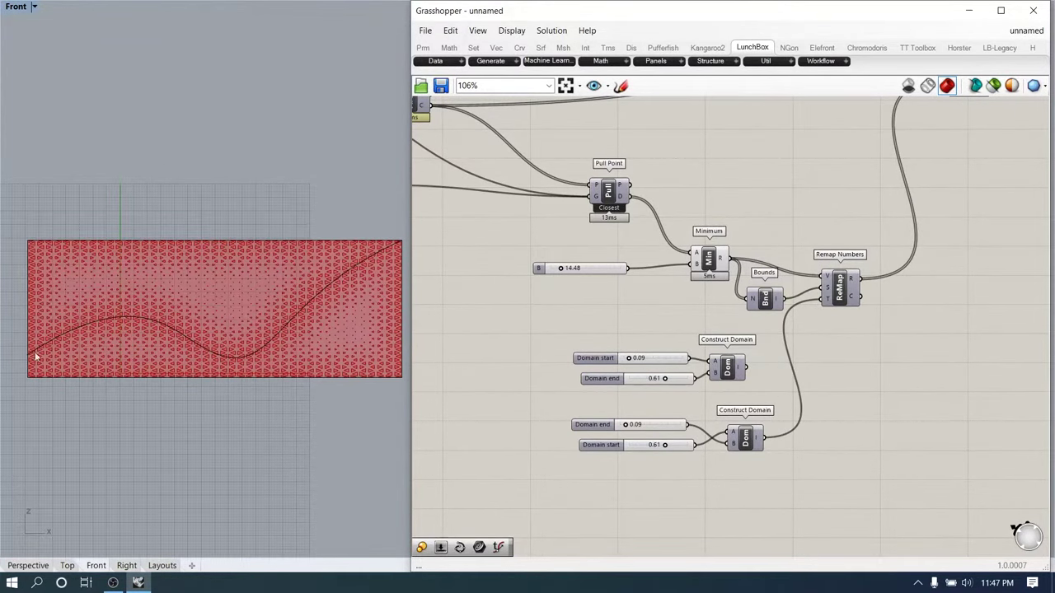
Set the copied domain's start slider to 0.92 and its end slider to 0.23
{"action": "scroll", "coordinate": [664, 445], "scroll_direction": "up", "scroll_amount": 5}
{"action": "left_click_drag", "start_coordinate": [666, 433], "coordinate": [722, 450]}
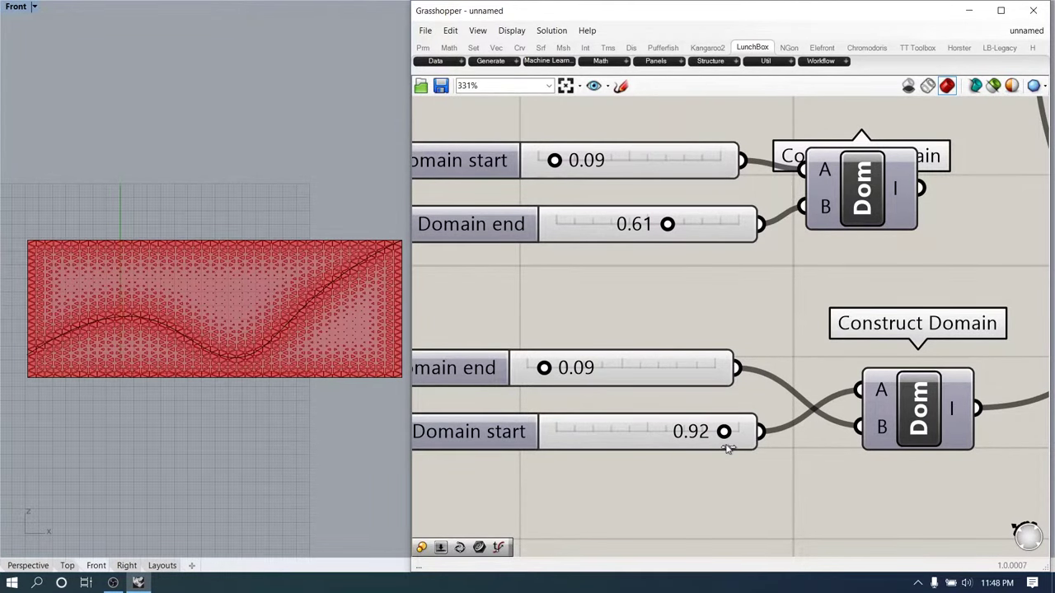
{"action": "scroll", "coordinate": [669, 403], "scroll_direction": "down", "scroll_amount": 5}
{"action": "scroll", "coordinate": [568, 435], "scroll_direction": "up", "scroll_amount": 4}
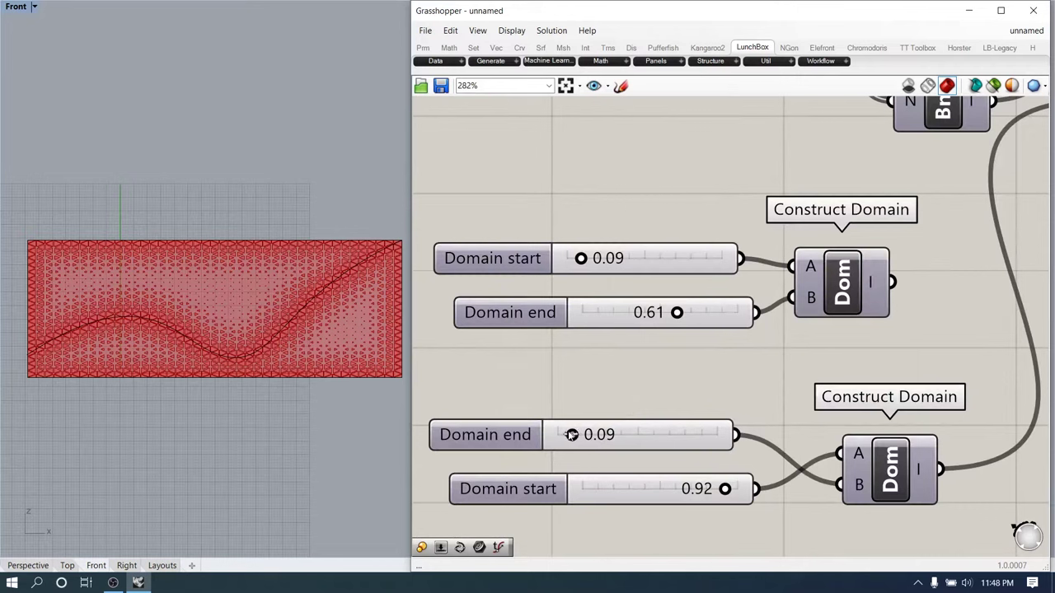
{"action": "left_click_drag", "start_coordinate": [571, 435], "coordinate": [600, 438]}
{"action": "scroll", "coordinate": [598, 437], "scroll_direction": "down", "scroll_amount": 3}
{"action": "right_click_drag", "start_coordinate": [799, 311], "coordinate": [631, 434]}
Reconnect the original Construct Domain to the T input of Remap Numbers in place of the copy
{"action": "scroll", "coordinate": [631, 433], "scroll_direction": "up", "scroll_amount": 1}
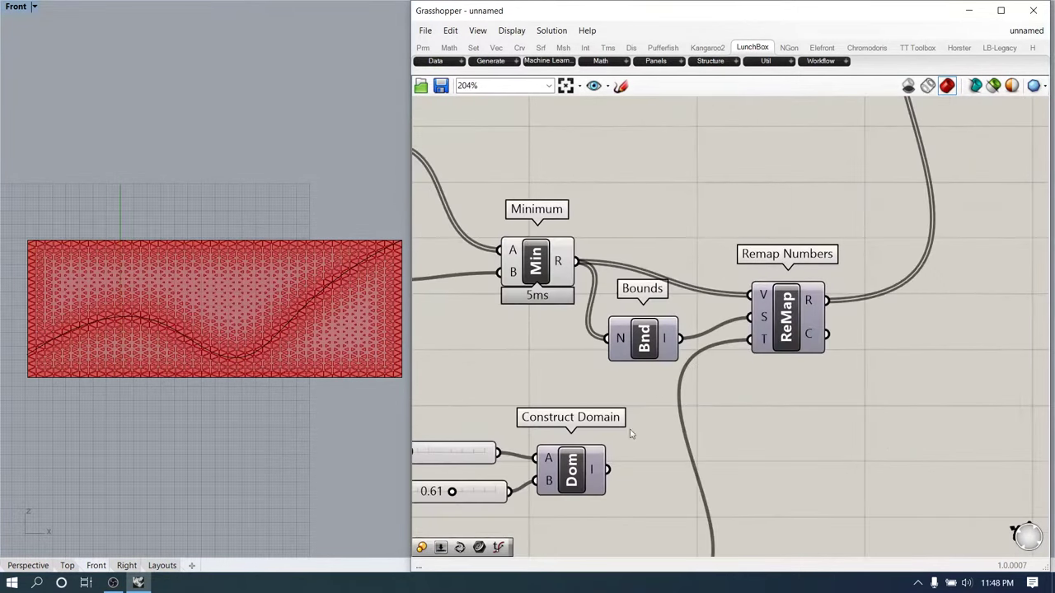
{"action": "left_click_drag", "start_coordinate": [736, 351], "coordinate": [740, 352]}
{"action": "scroll", "coordinate": [829, 344], "scroll_direction": "down", "scroll_amount": 5}
{"action": "scroll", "coordinate": [759, 366], "scroll_direction": "up", "scroll_amount": 4}
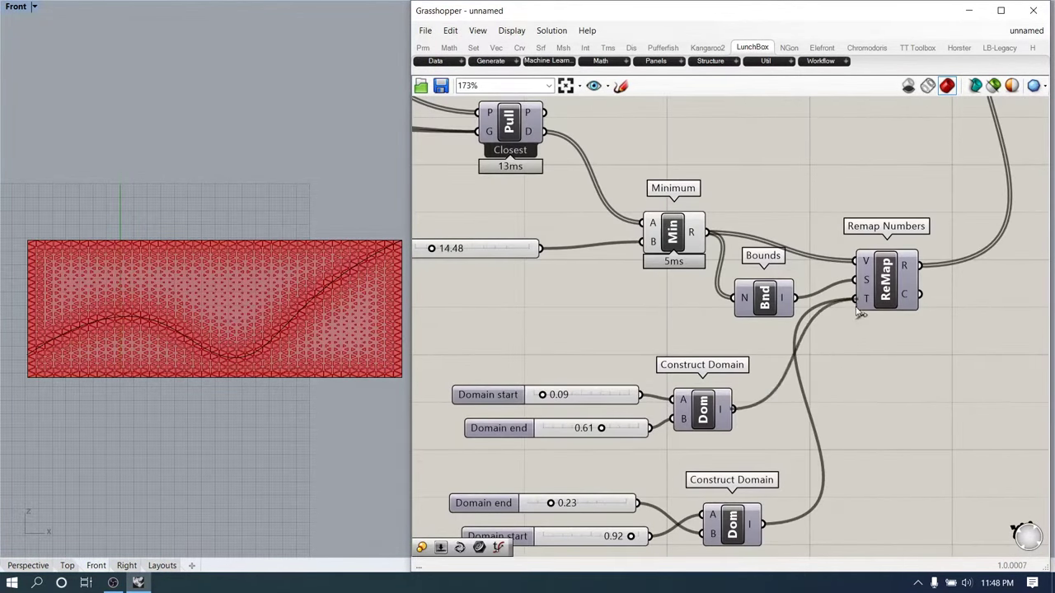
{"action": "left_click_drag", "start_coordinate": [856, 308], "coordinate": [856, 306]}
{"action": "scroll", "coordinate": [845, 324], "scroll_direction": "down", "scroll_amount": 5}
{"action": "scroll", "coordinate": [812, 364], "scroll_direction": "up", "scroll_amount": 4}
{"action": "left_click_drag", "start_coordinate": [878, 486], "coordinate": [599, 401]}
{"action": "left_click", "coordinate": [554, 403]}
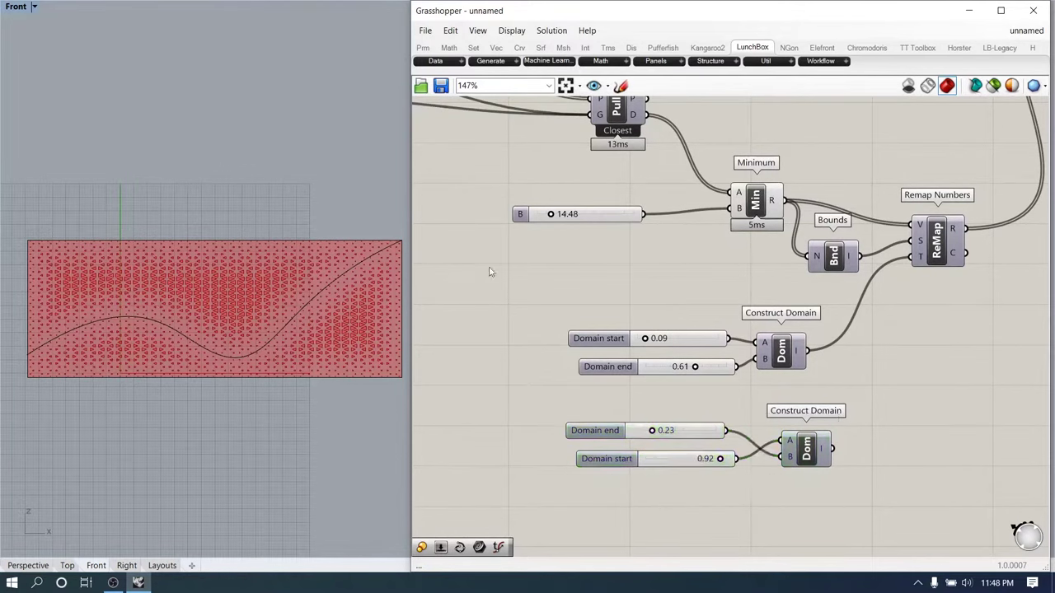
Set the slider feeding Minimum's B input to 11.76
{"action": "right_click_drag", "start_coordinate": [488, 245], "coordinate": [632, 355]}
{"action": "scroll", "coordinate": [724, 314], "scroll_direction": "up", "scroll_amount": 5}
{"action": "mouse_move", "coordinate": [637, 359]}
{"action": "left_mouse_down"}
{"action": "mouse_move", "coordinate": [611, 364]}
{"action": "mouse_move", "coordinate": [639, 359]}
{"action": "left_mouse_up"}
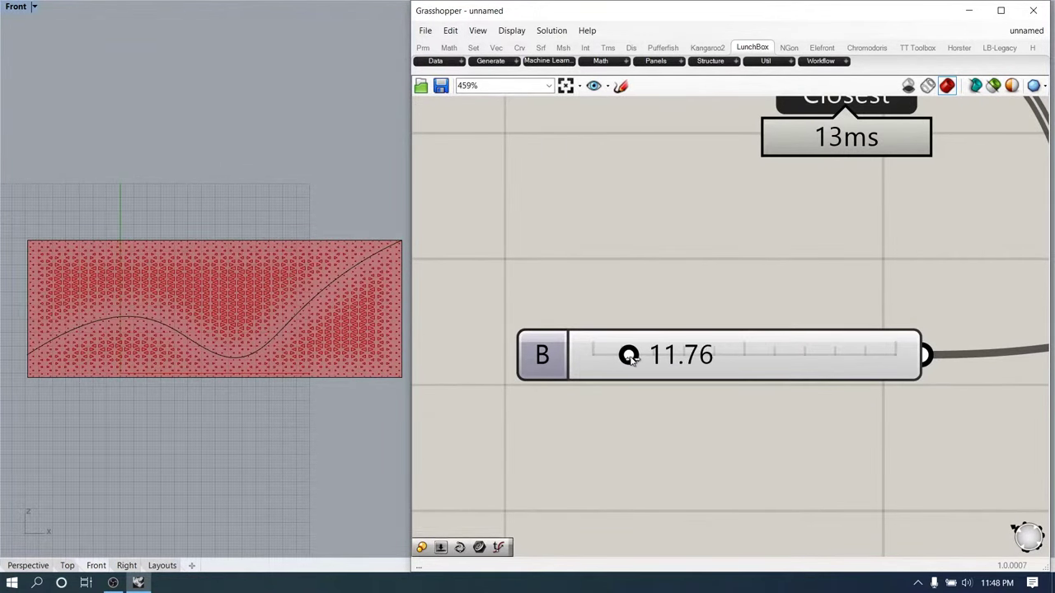
{"action": "scroll", "coordinate": [657, 384], "scroll_direction": "down", "scroll_amount": 6}
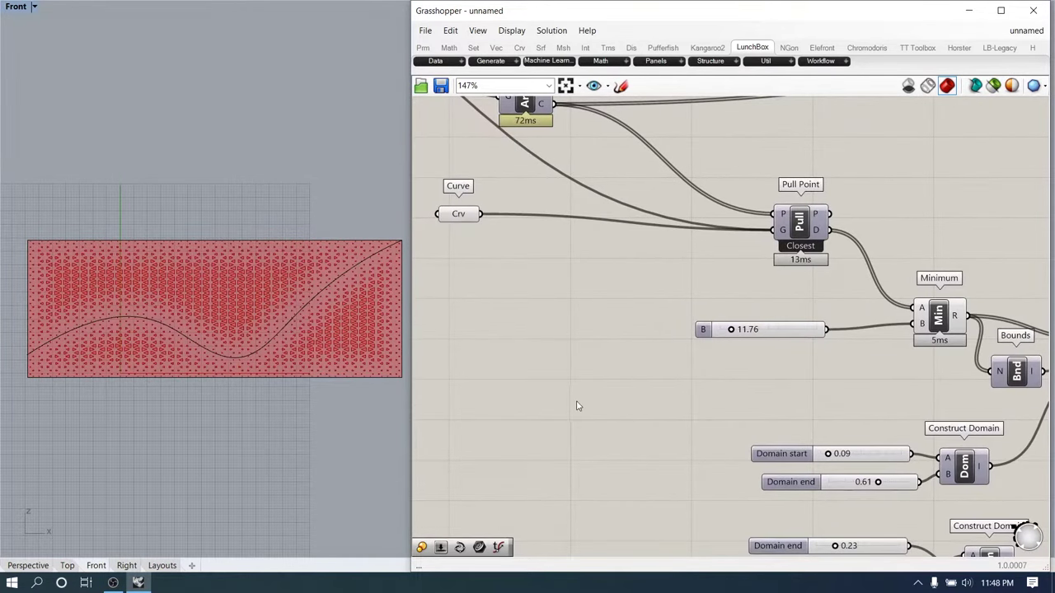
Leave Rhino's full-screen view and draw a nearly horizontal line inside the rectangle, above the wavy curve
{"action": "left_click", "coordinate": [236, 425]}
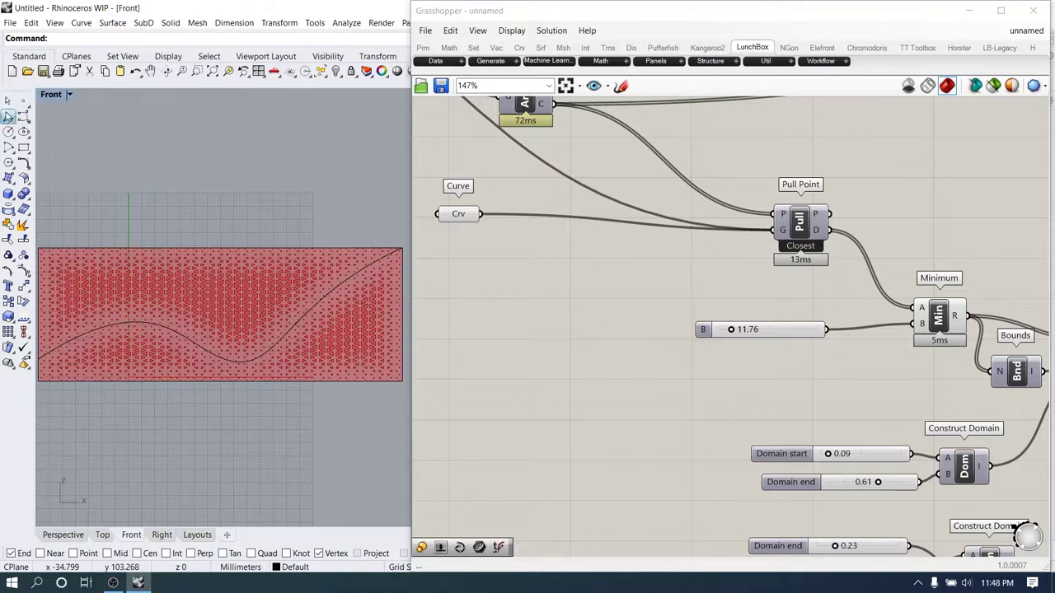
{"action": "left_click", "coordinate": [271, 291]}
{"action": "right_click", "coordinate": [270, 290]}
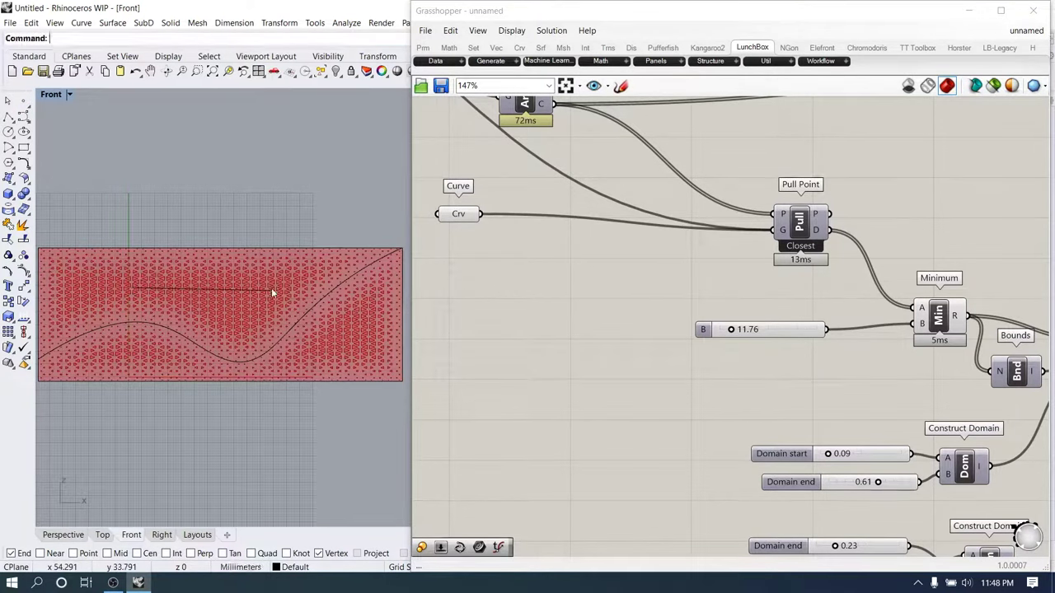
Add a second Curve parameter, assign the new line to it, and connect it to Pull Point's G input
{"action": "double_click", "coordinate": [466, 380]}
{"action": "type", "text": "crv"}
{"action": "left_click", "coordinate": [430, 353]}
{"action": "left_click_drag", "start_coordinate": [480, 368], "coordinate": [494, 293]}
{"action": "right_click", "coordinate": [494, 292]}
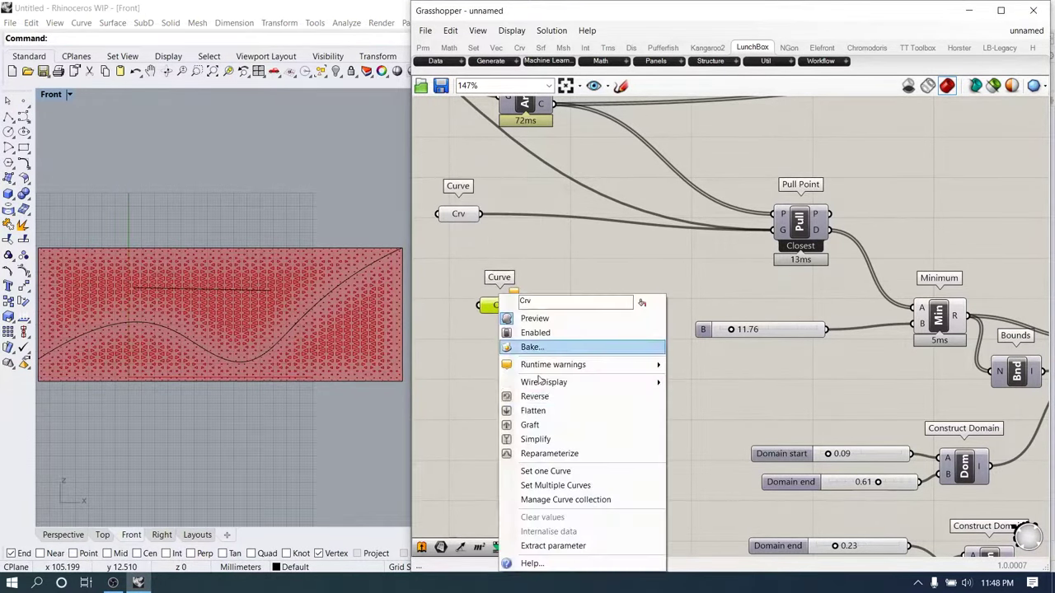
{"action": "left_click", "coordinate": [540, 471]}
{"action": "left_click", "coordinate": [233, 290]}
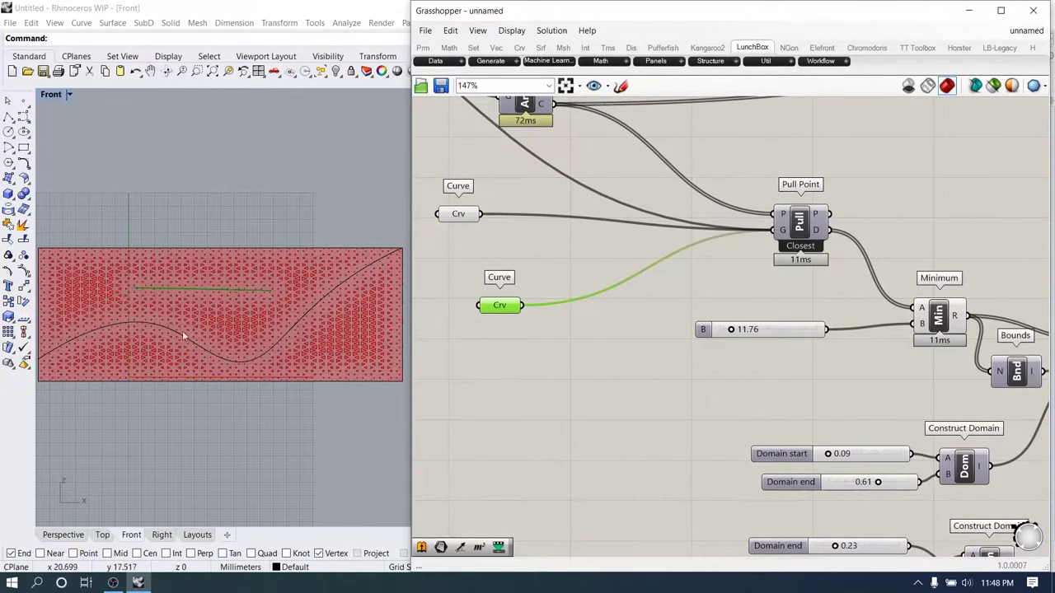
Shift the attractor line sideways across the rectangle to test the pattern, and delete the line
{"action": "left_click", "coordinate": [199, 290]}
{"action": "left_click_drag", "start_coordinate": [236, 290], "coordinate": [166, 332]}
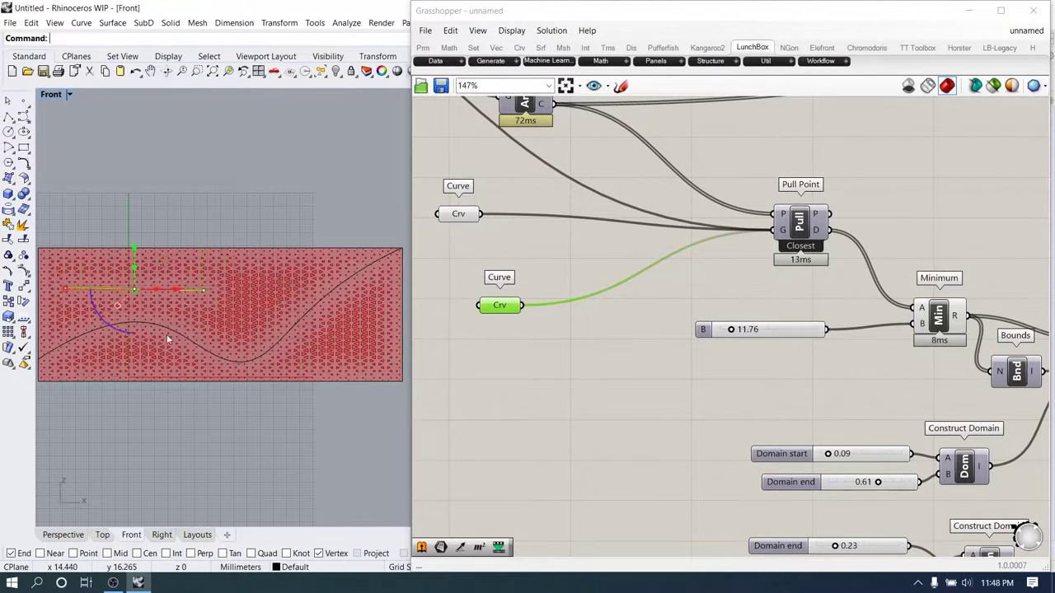
{"action": "left_click_drag", "start_coordinate": [268, 337], "coordinate": [267, 340]}
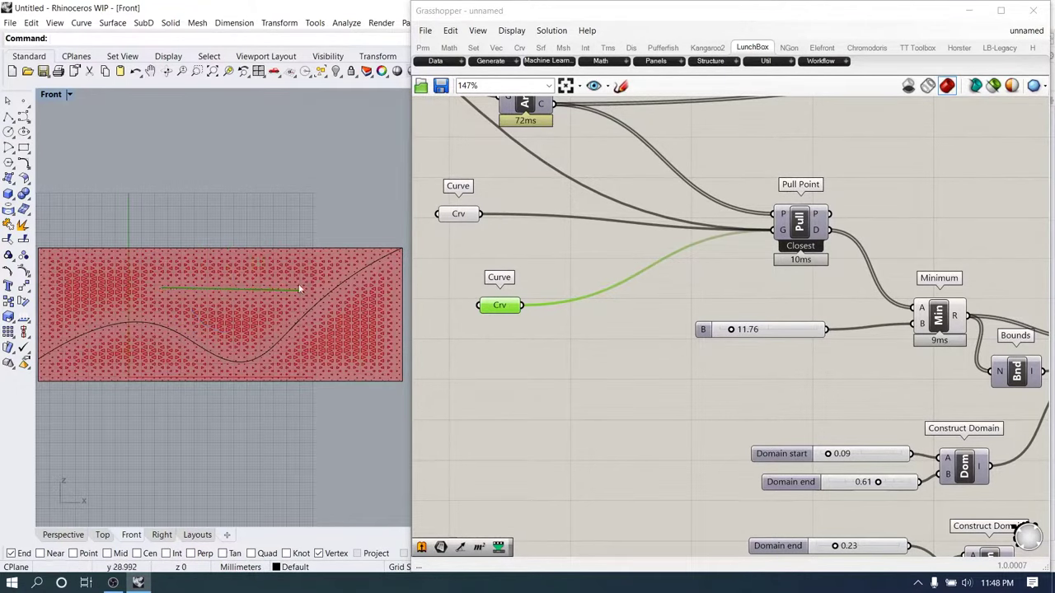
{"action": "left_click", "coordinate": [243, 285]}
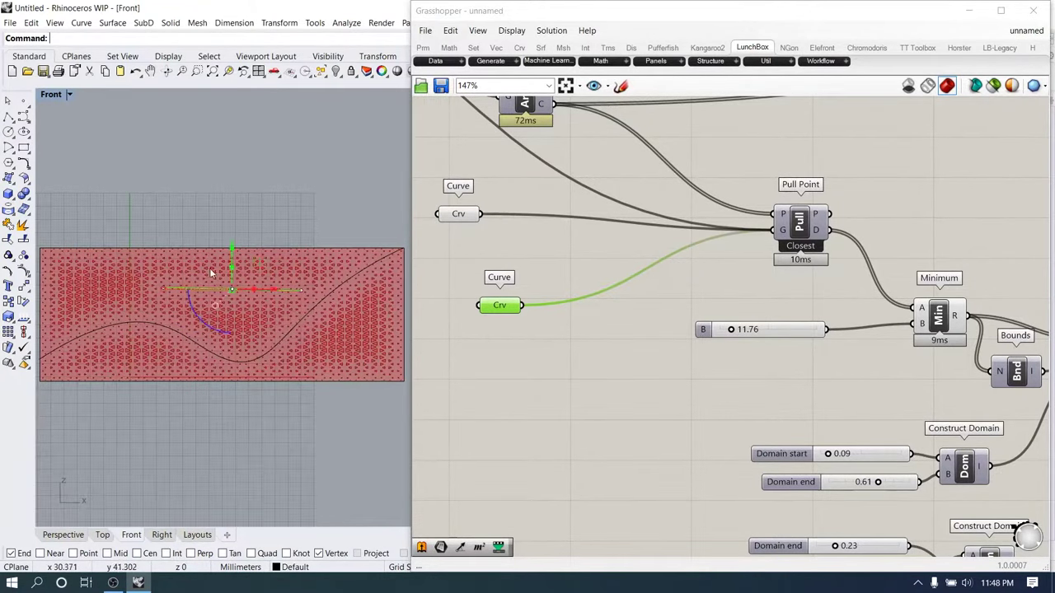
{"action": "key", "text": "Delete"}
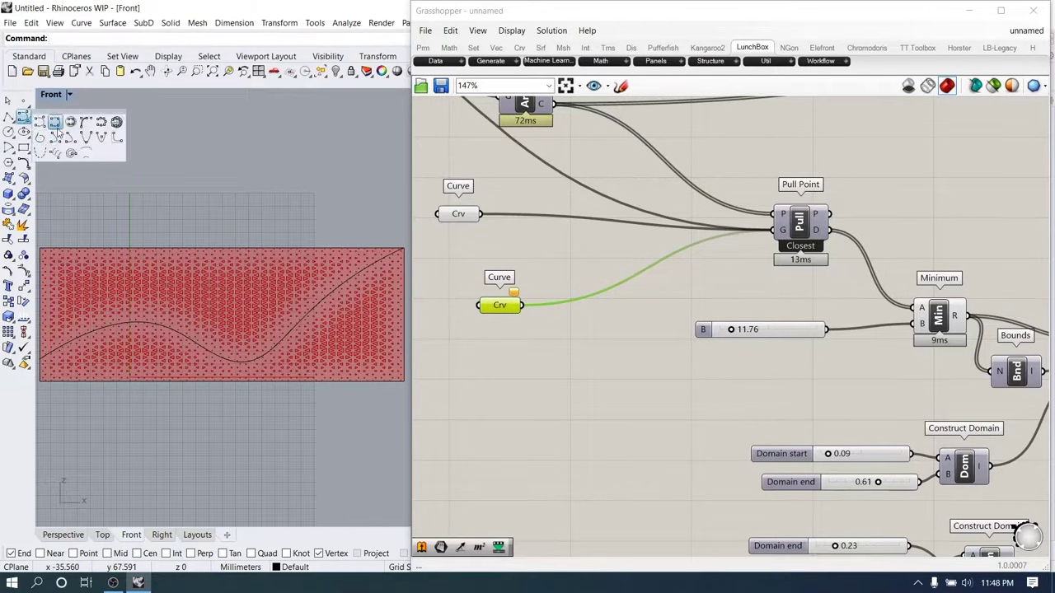
Draw a wavy curve inside the rectangle above the existing one and assign it to the second Curve parameter
{"action": "left_click", "coordinate": [25, 121]}
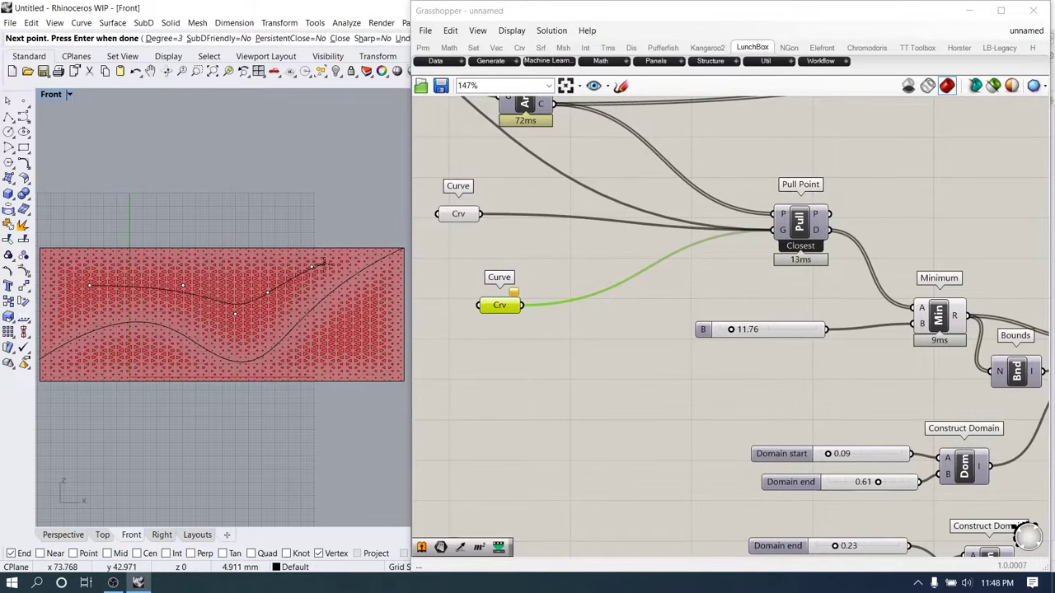
{"action": "left_click", "coordinate": [325, 264]}
{"action": "key", "text": "Return"}
{"action": "right_click", "coordinate": [500, 306]}
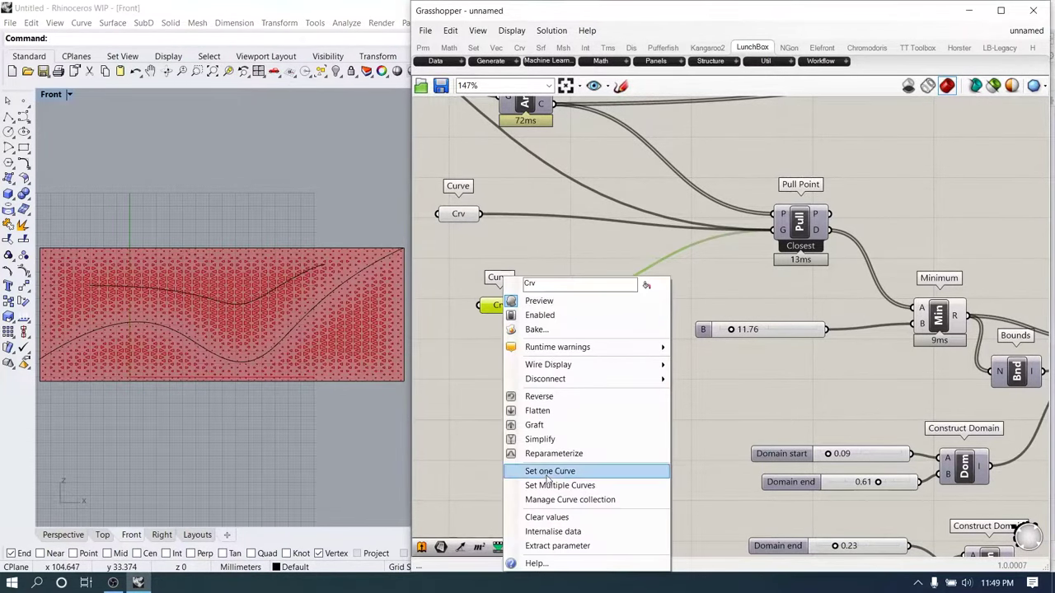
{"action": "left_click", "coordinate": [565, 471]}
{"action": "left_click", "coordinate": [247, 307]}
Delete the upper attractor curve and the second Curve parameter connected to Pull Point
{"action": "scroll", "coordinate": [205, 328], "scroll_direction": "down", "scroll_amount": 3}
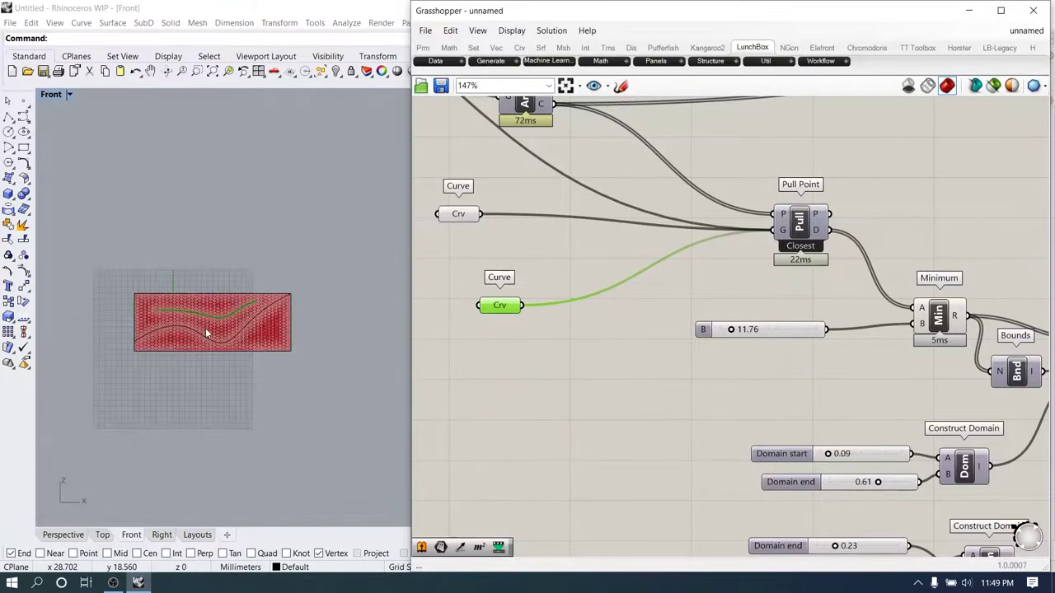
{"action": "scroll", "coordinate": [205, 328], "scroll_direction": "up", "scroll_amount": 3}
{"action": "left_click", "coordinate": [216, 308]}
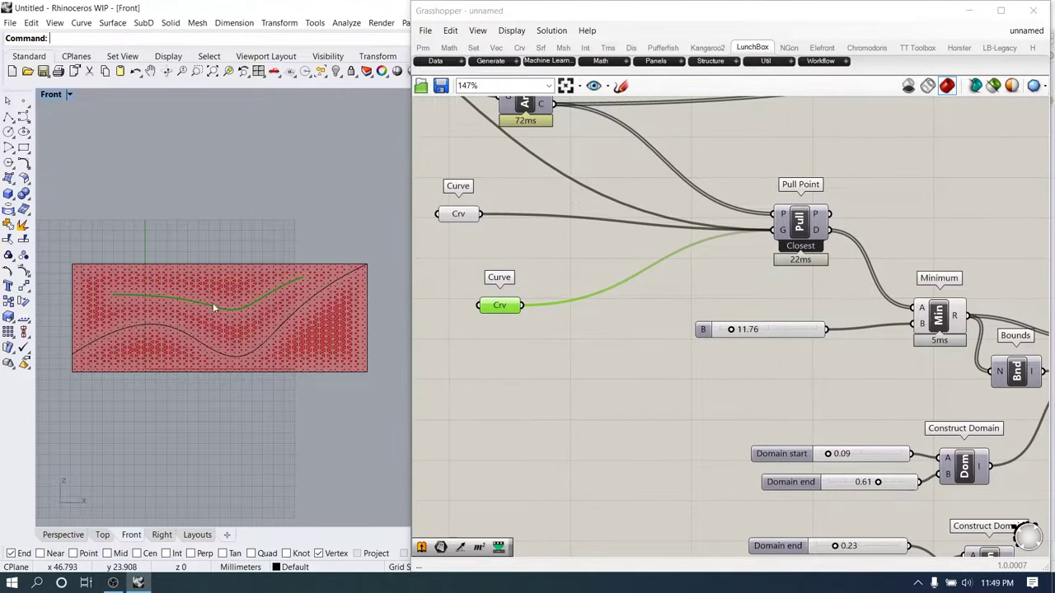
{"action": "key", "text": "Delete"}
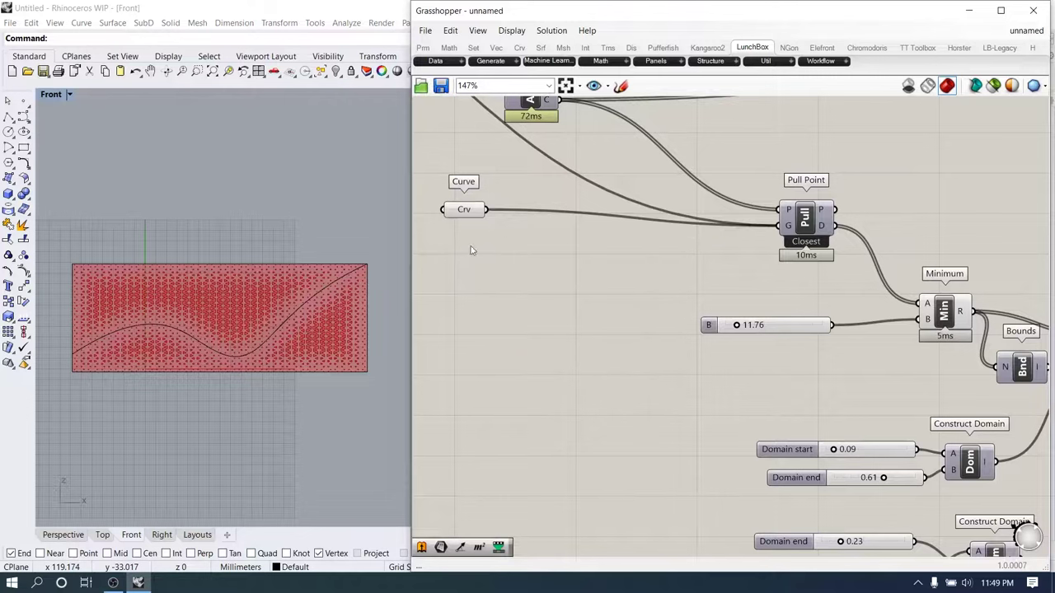
Add a Boundary Surfaces component beyond the Scale component and move it above Scale's level
{"action": "scroll", "coordinate": [666, 287], "scroll_direction": "down", "scroll_amount": 4}
{"action": "right_click_drag", "start_coordinate": [702, 255], "coordinate": [620, 272]}
{"action": "scroll", "coordinate": [608, 257], "scroll_direction": "up", "scroll_amount": 4}
{"action": "scroll", "coordinate": [609, 257], "scroll_direction": "down", "scroll_amount": 5}
{"action": "scroll", "coordinate": [758, 196], "scroll_direction": "up", "scroll_amount": 3}
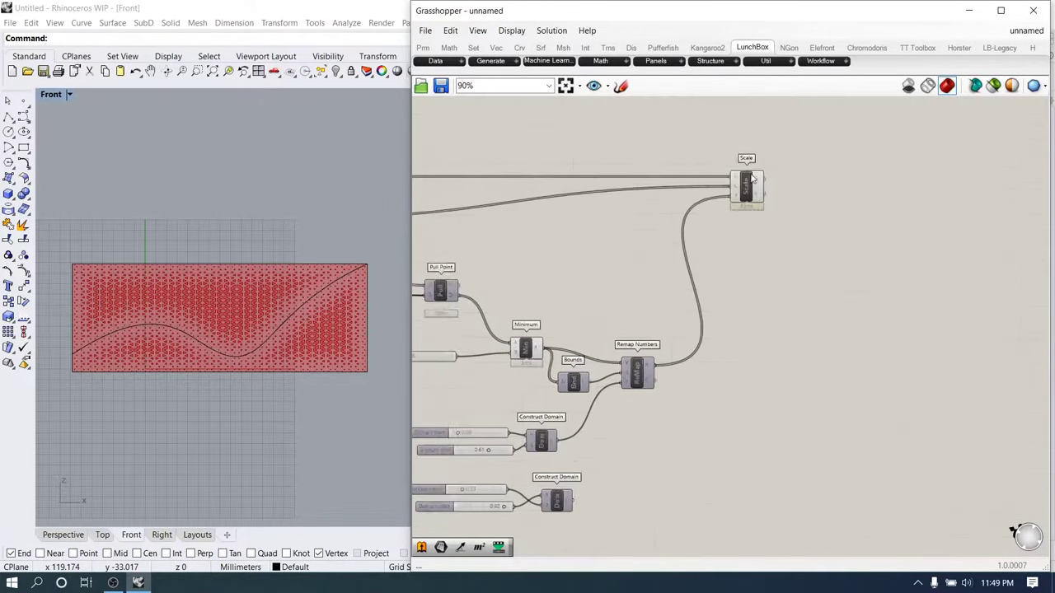
{"action": "right_click_drag", "start_coordinate": [753, 186], "coordinate": [654, 190]}
{"action": "left_click", "coordinate": [651, 189]}
{"action": "left_click", "coordinate": [727, 247]}
{"action": "scroll", "coordinate": [750, 263], "scroll_direction": "up", "scroll_amount": 2}
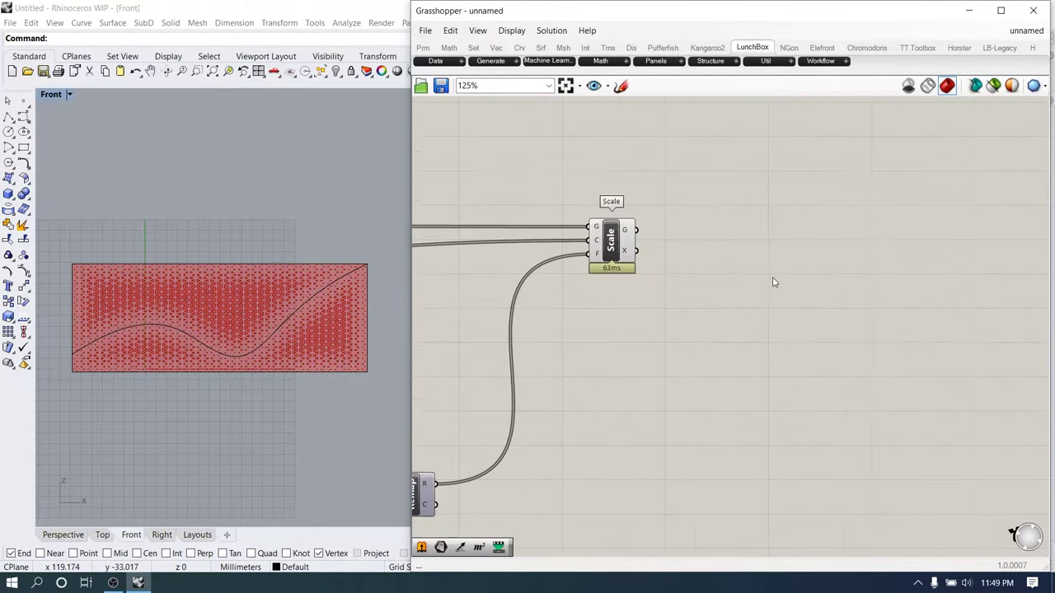
{"action": "double_click", "coordinate": [773, 277]}
{"action": "type", "text": "bou"}
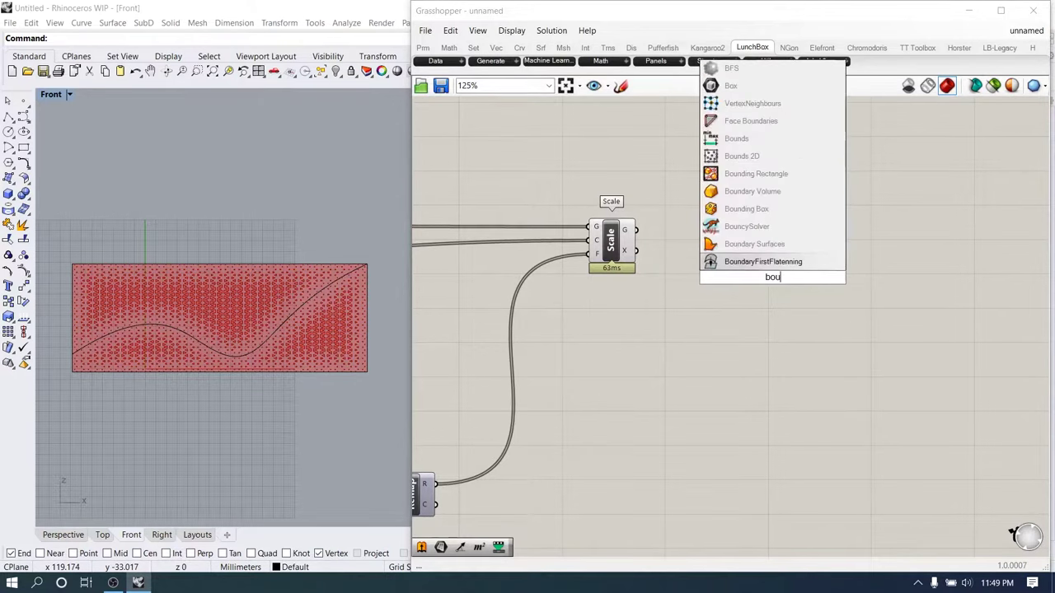
{"action": "type", "text": "ndary surface"}
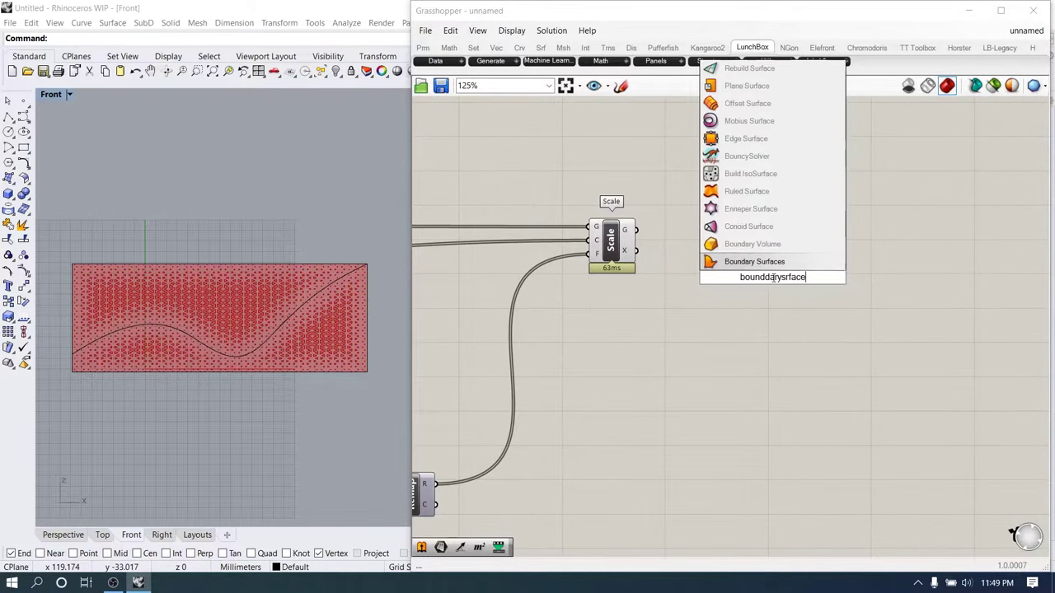
{"action": "key", "text": "Return"}
{"action": "left_click_drag", "start_coordinate": [775, 279], "coordinate": [763, 156]}
Add a Curve parameter fed by Triangle Panels B's Panels output and place it between Scale and Boundary Surfaces
{"action": "right_click_drag", "start_coordinate": [658, 210], "coordinate": [813, 301]}
{"action": "scroll", "coordinate": [813, 302], "scroll_direction": "down", "scroll_amount": 3}
{"action": "right_click_drag", "start_coordinate": [523, 330], "coordinate": [711, 309]}
{"action": "left_click", "coordinate": [459, 297]}
{"action": "left_click_drag", "start_coordinate": [459, 297], "coordinate": [488, 278]}
{"action": "double_click", "coordinate": [582, 242]}
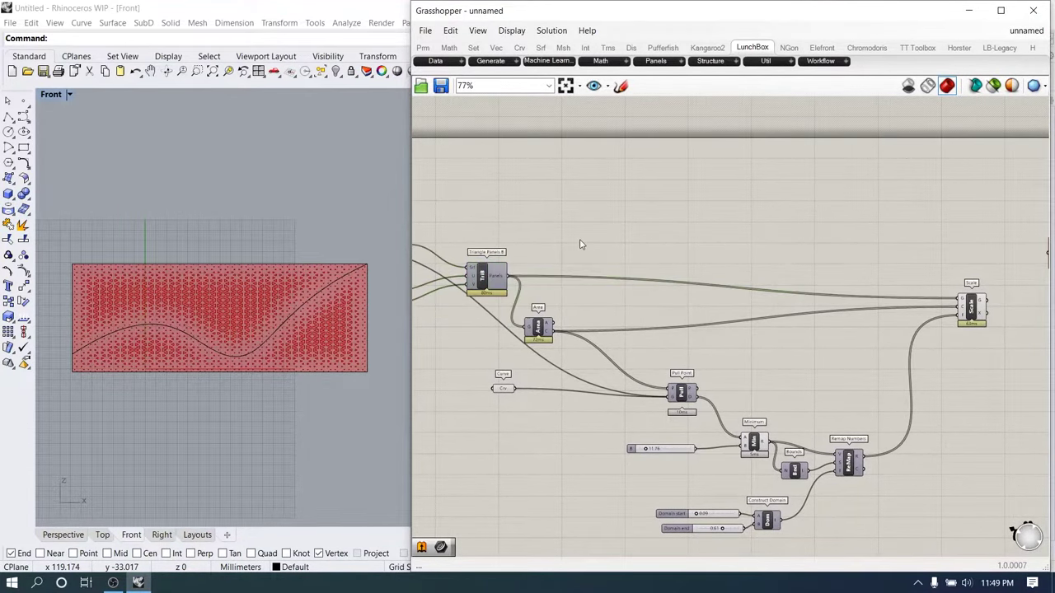
{"action": "type", "text": "crv"}
{"action": "key", "text": "Return"}
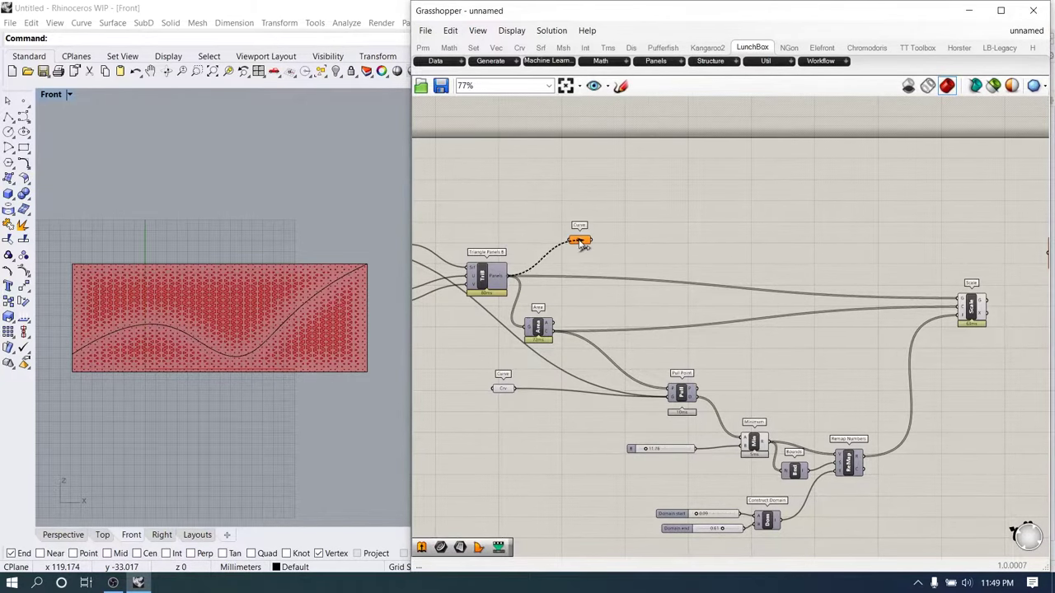
{"action": "left_click_drag", "start_coordinate": [565, 237], "coordinate": [570, 245]}
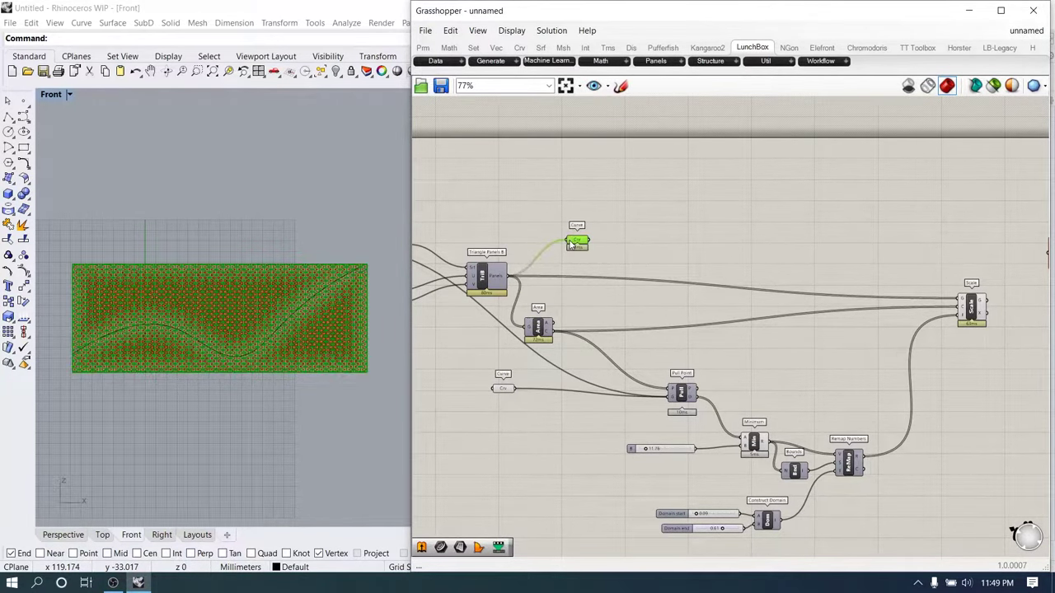
{"action": "left_click_drag", "start_coordinate": [722, 249], "coordinate": [968, 236]}
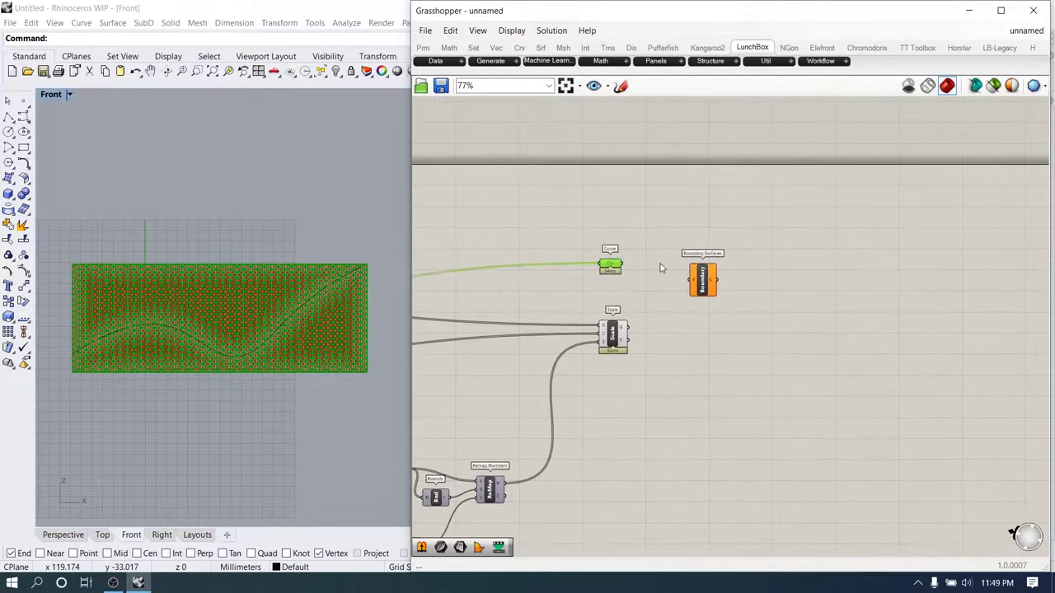
{"action": "scroll", "coordinate": [661, 266], "scroll_direction": "up", "scroll_amount": 3}
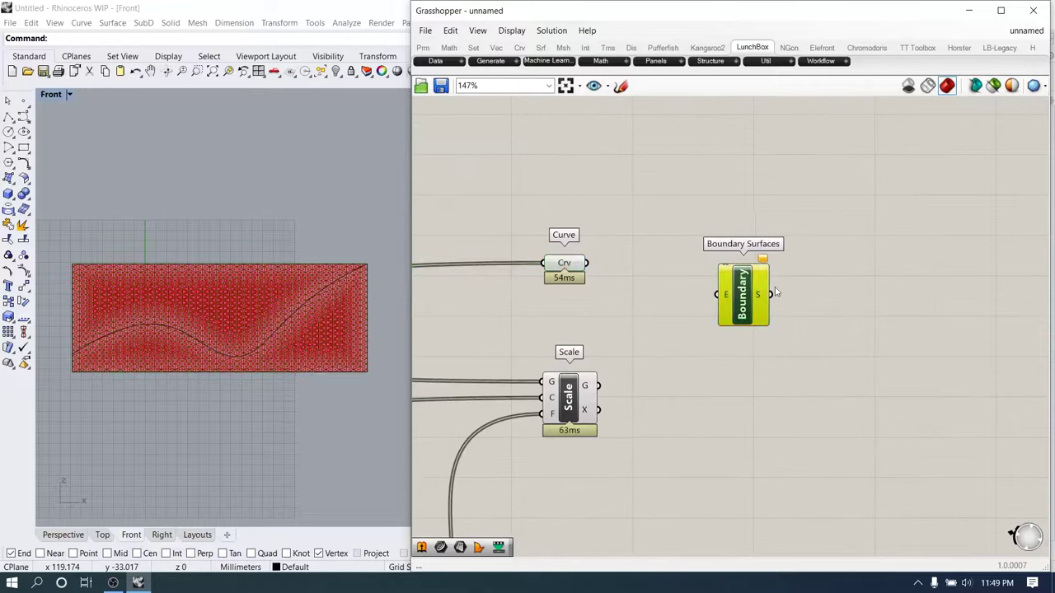
Duplicate the Curve parameter, connect the copy to Scale's G output, and compare the curves held by both parameters
{"action": "left_click_drag", "start_coordinate": [744, 294], "coordinate": [864, 301]}
{"action": "left_click_drag", "start_coordinate": [572, 265], "coordinate": [688, 327]}
{"action": "key", "text": "ctrl+c"}
{"action": "key", "text": "ctrl+v"}
{"action": "scroll", "coordinate": [355, 354], "scroll_direction": "up", "scroll_amount": 6}
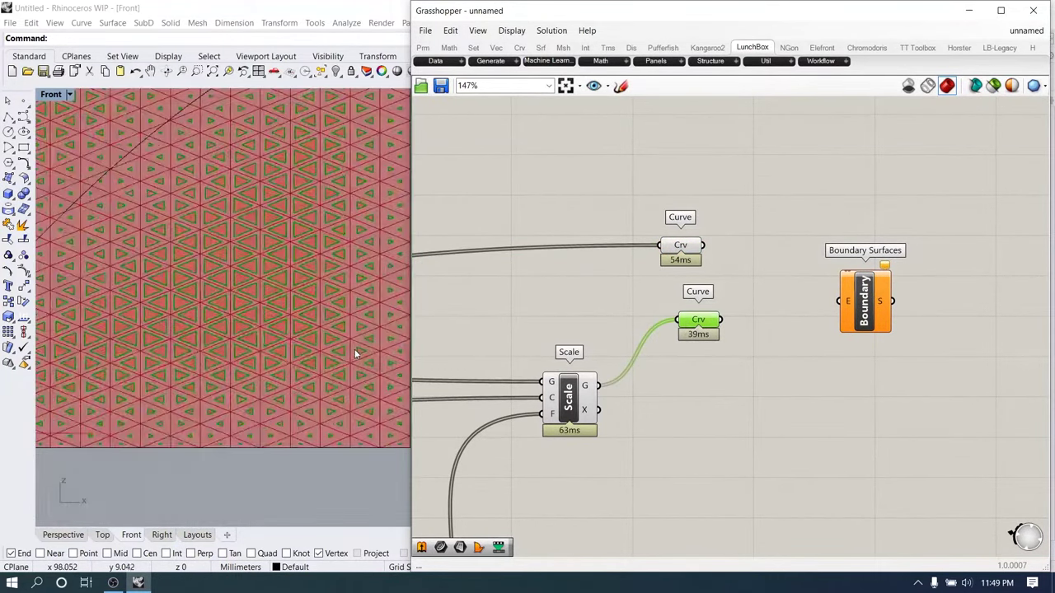
{"action": "left_click", "coordinate": [677, 247]}
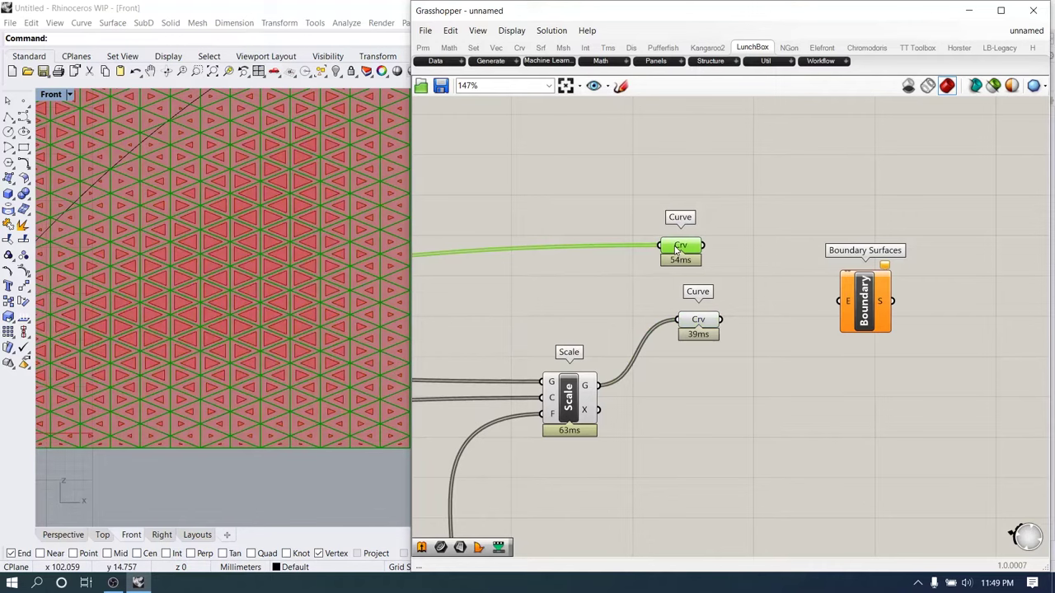
{"action": "left_click", "coordinate": [684, 324]}
Graft both Curve parameters and connect them to Boundary Surfaces' E input
{"action": "left_click_drag", "start_coordinate": [684, 248], "coordinate": [699, 248]}
{"action": "right_click", "coordinate": [699, 247]}
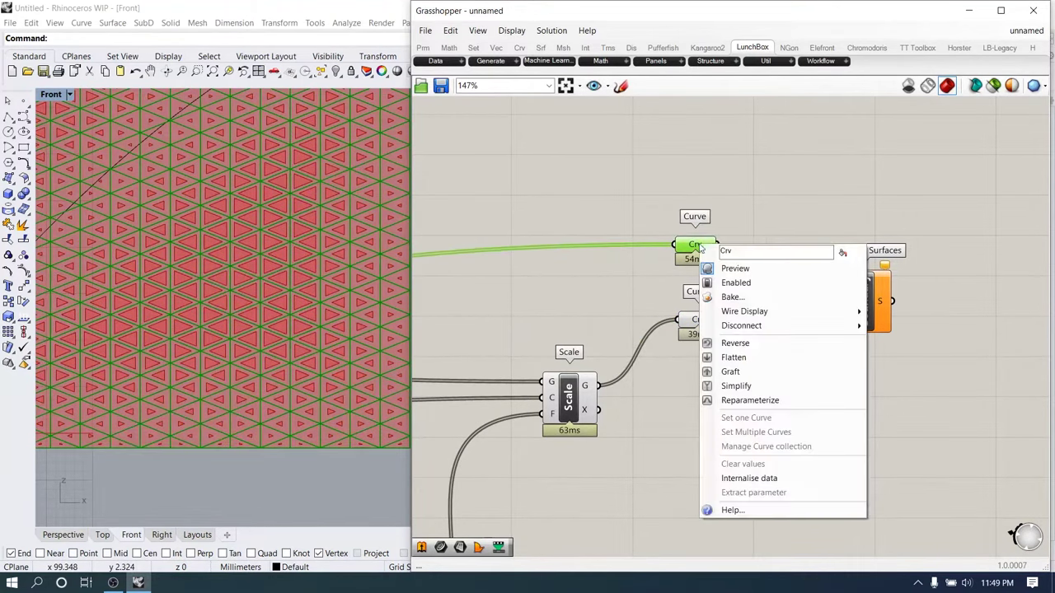
{"action": "left_click", "coordinate": [740, 374]}
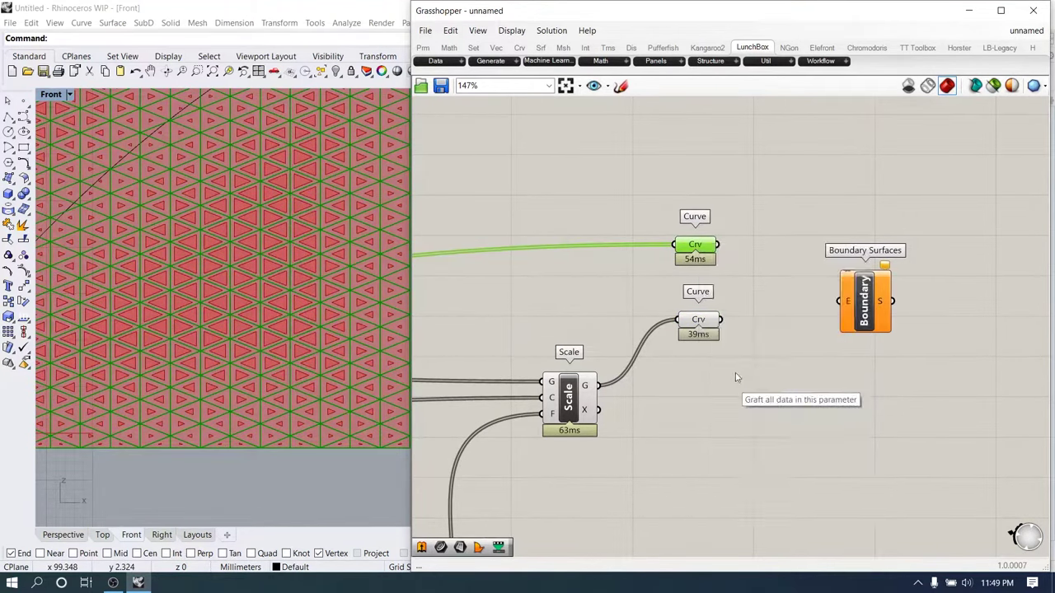
{"action": "right_click", "coordinate": [698, 327]}
{"action": "left_click", "coordinate": [733, 424]}
{"action": "left_click_drag", "start_coordinate": [865, 319], "coordinate": [837, 280]}
{"action": "left_click", "coordinate": [775, 330]}
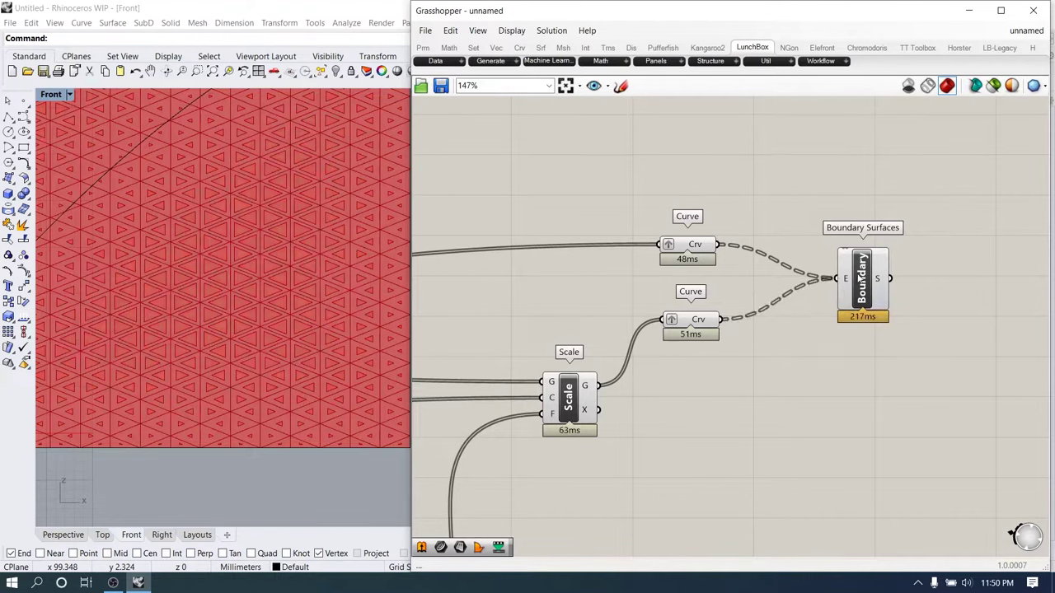
Hide the preview of every component except Boundary Surfaces
{"action": "left_click_drag", "start_coordinate": [862, 280], "coordinate": [866, 282]}
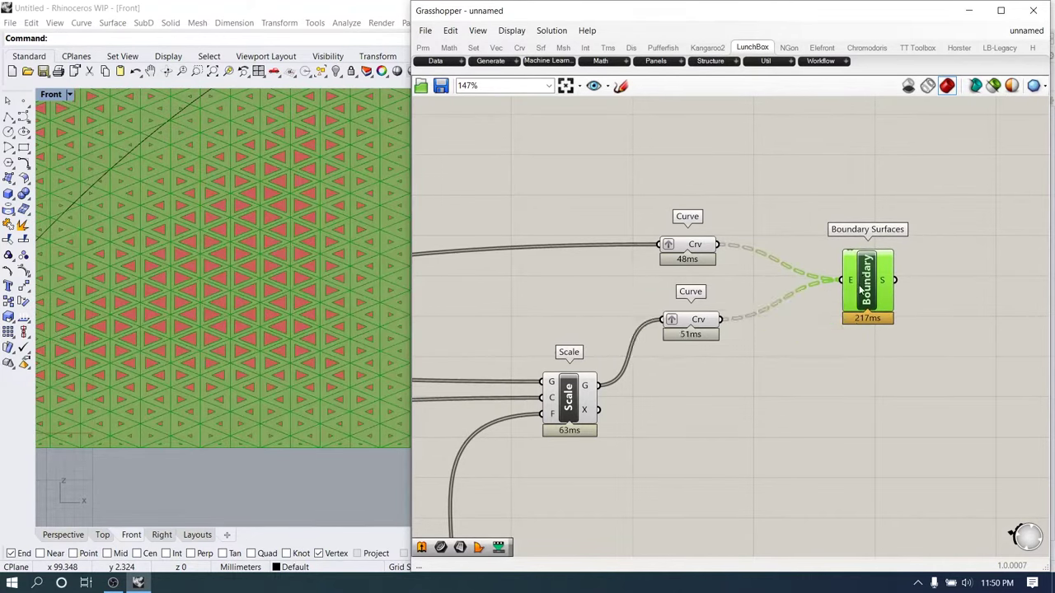
{"action": "key", "text": "ctrl+i"}
{"action": "middle_click", "coordinate": [859, 286]}
{"action": "left_click", "coordinate": [901, 242]}
{"action": "left_click", "coordinate": [744, 393]}
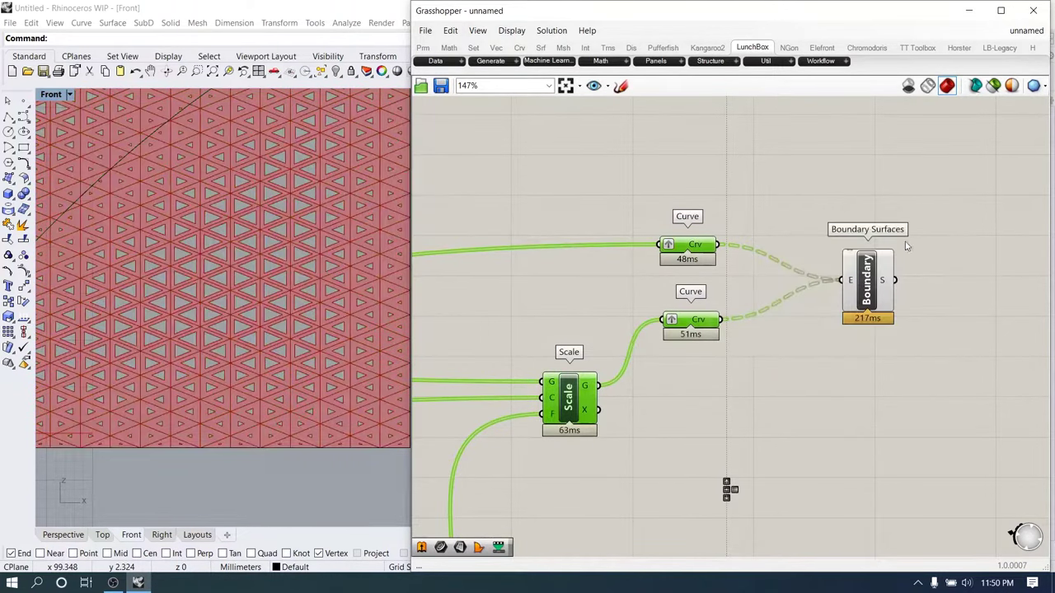
Examine the triangular openings across the panel and along the attractor curve in the Front view
{"action": "scroll", "coordinate": [163, 365], "scroll_direction": "down", "scroll_amount": 12}
{"action": "scroll", "coordinate": [316, 334], "scroll_direction": "up", "scroll_amount": 3}
{"action": "scroll", "coordinate": [275, 330], "scroll_direction": "up", "scroll_amount": 2}
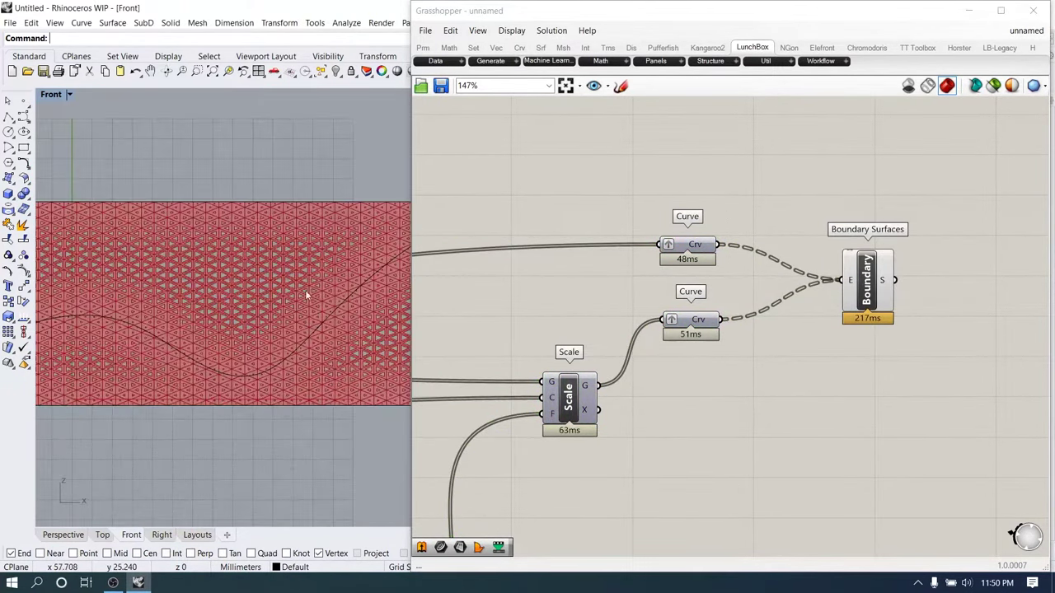
{"action": "scroll", "coordinate": [188, 330], "scroll_direction": "up", "scroll_amount": 2}
{"action": "scroll", "coordinate": [216, 254], "scroll_direction": "up", "scroll_amount": 3}
{"action": "scroll", "coordinate": [111, 326], "scroll_direction": "down", "scroll_amount": 3}
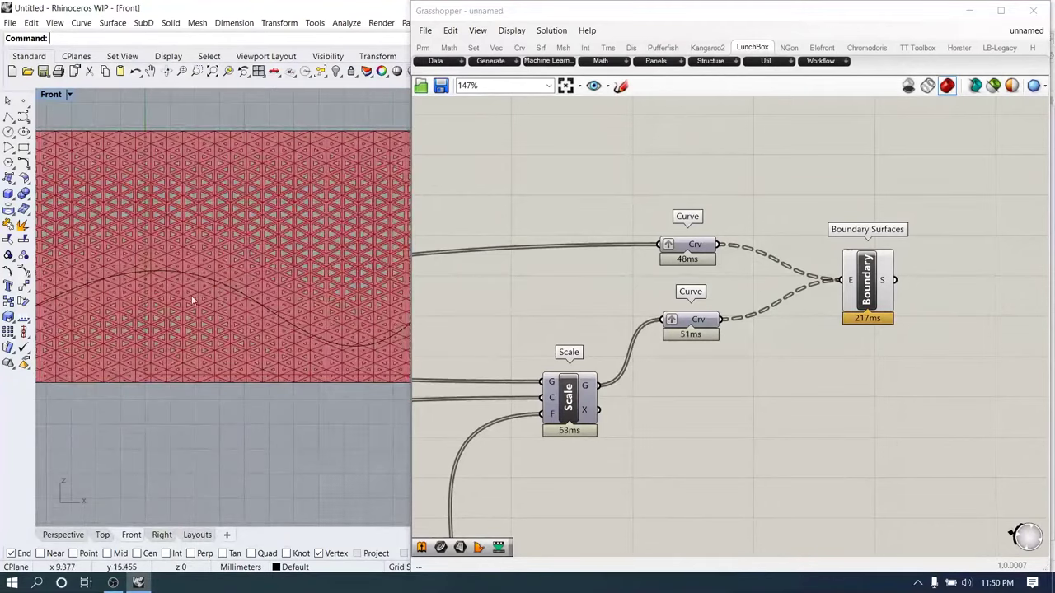
{"action": "scroll", "coordinate": [191, 301], "scroll_direction": "up", "scroll_amount": 3}
{"action": "scroll", "coordinate": [333, 281], "scroll_direction": "down", "scroll_amount": 5}
{"action": "scroll", "coordinate": [331, 281], "scroll_direction": "up", "scroll_amount": 4}
{"action": "scroll", "coordinate": [356, 328], "scroll_direction": "down", "scroll_amount": 3}
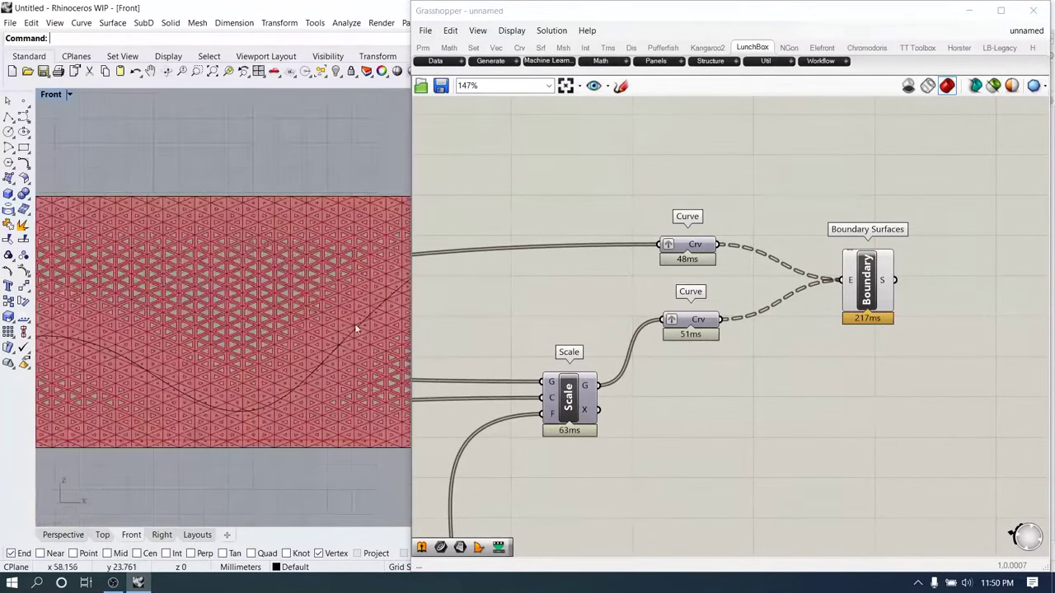
Add an Extrude component with its B input connected to Boundary Surfaces' S output
{"action": "scroll", "coordinate": [777, 307], "scroll_direction": "down", "scroll_amount": 1}
{"action": "double_click", "coordinate": [796, 317]}
{"action": "type", "text": "ex"}
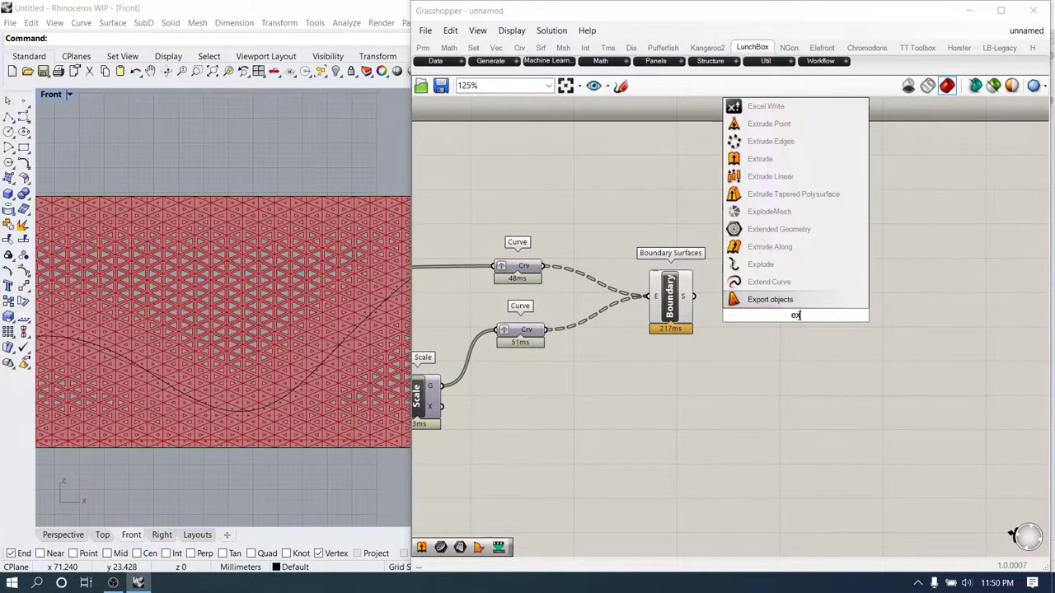
{"action": "type", "text": "strude"}
{"action": "key", "text": "Return"}
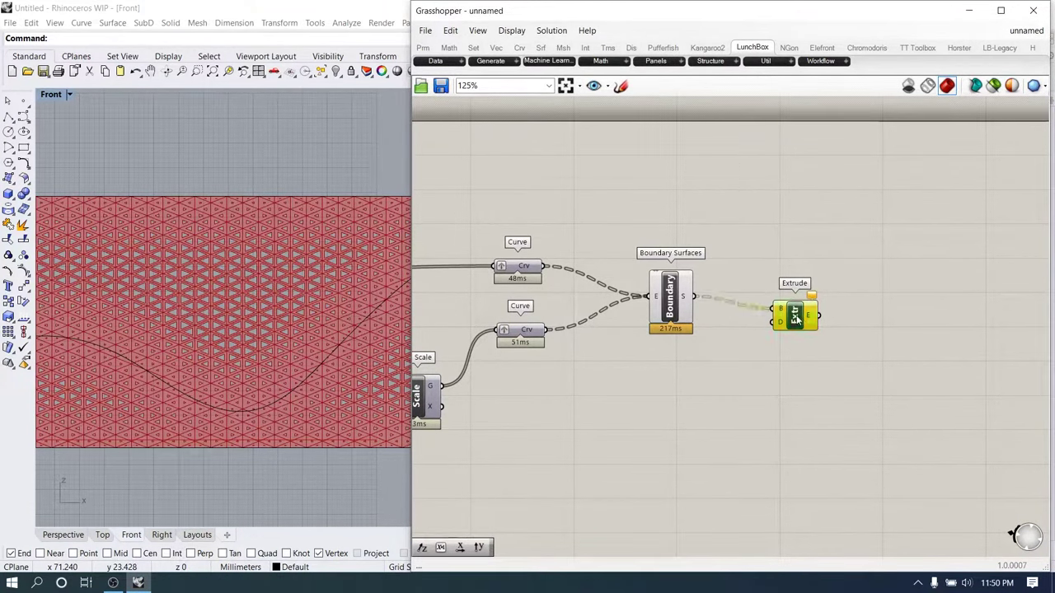
{"action": "left_click_drag", "start_coordinate": [797, 320], "coordinate": [864, 315]}
{"action": "left_click", "coordinate": [811, 375]}
Show the panel in the Perspective view and examine its orientation relative to the world axes
{"action": "left_click", "coordinate": [63, 535]}
{"action": "right_click_drag", "start_coordinate": [189, 387], "coordinate": [158, 438]}
{"action": "scroll", "coordinate": [161, 432], "scroll_direction": "down", "scroll_amount": 8}
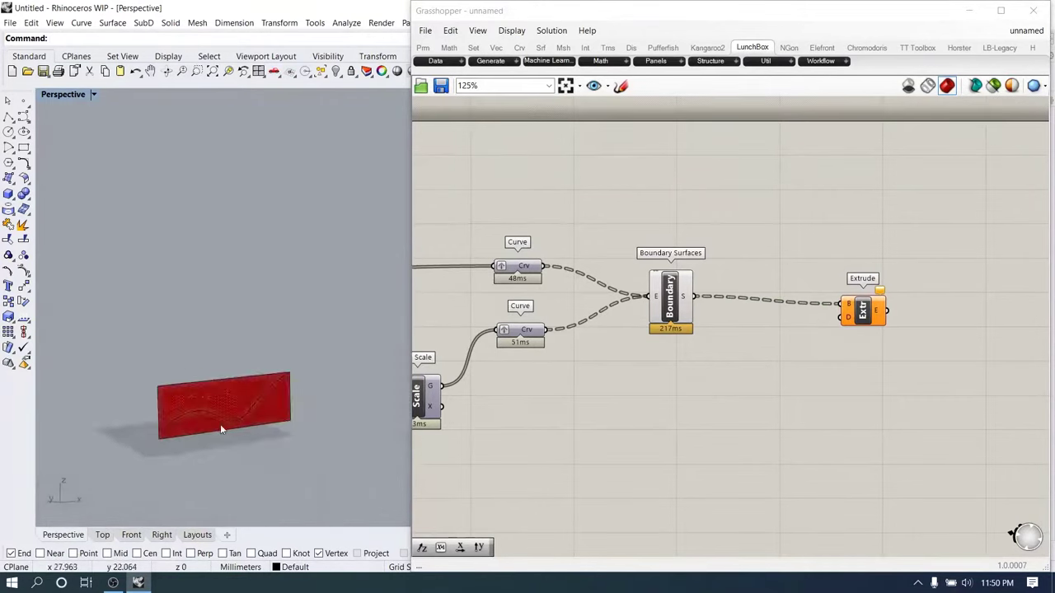
{"action": "scroll", "coordinate": [162, 430], "scroll_direction": "up", "scroll_amount": 5}
{"action": "scroll", "coordinate": [248, 434], "scroll_direction": "down", "scroll_amount": 2}
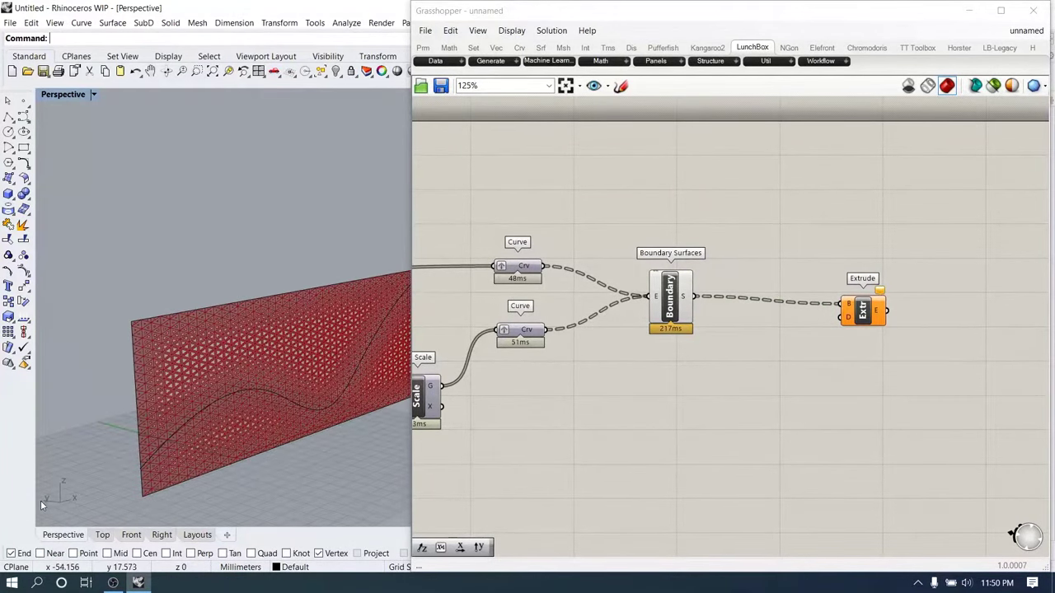
Add a Unit Y vector below the surface wire and connect it to Extrude's D input
{"action": "scroll", "coordinate": [849, 310], "scroll_direction": "up", "scroll_amount": 1}
{"action": "double_click", "coordinate": [759, 350]}
{"action": "type", "text": "y"}
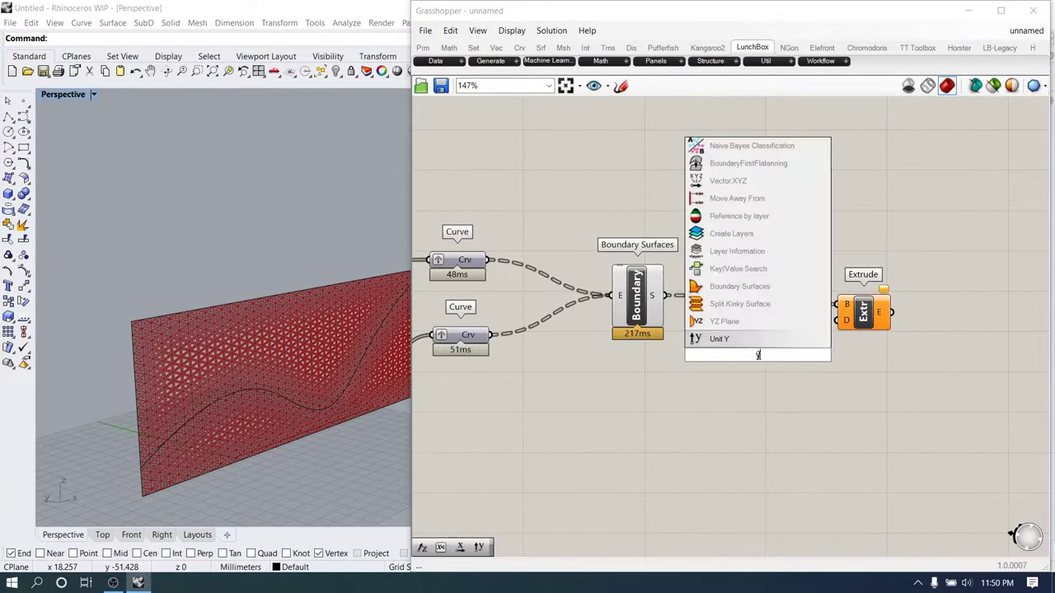
{"action": "key", "text": "Return"}
{"action": "left_click_drag", "start_coordinate": [758, 354], "coordinate": [759, 394]}
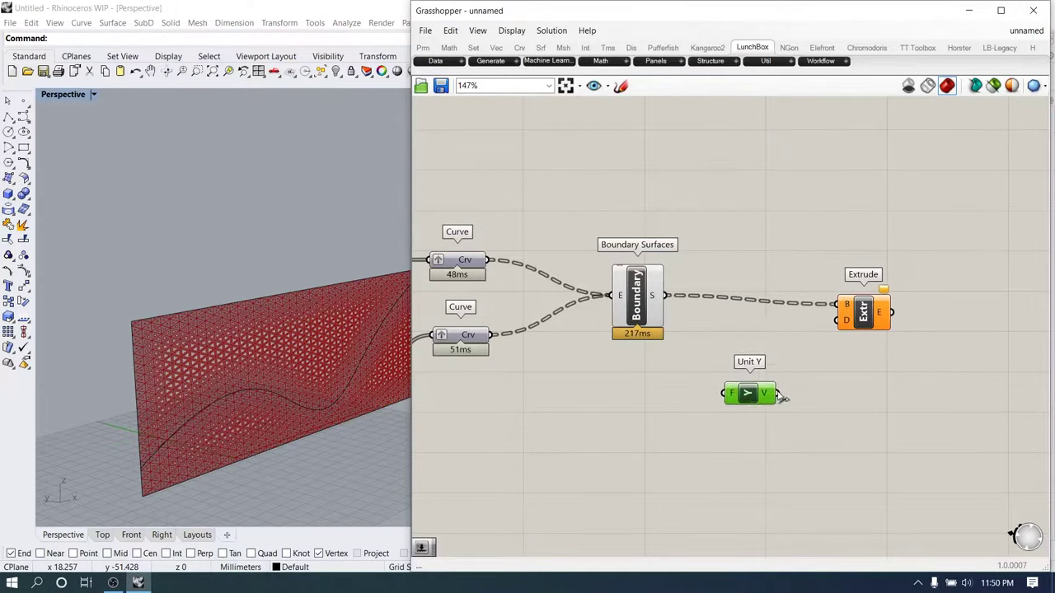
Add a number slider set to 1.021 and connect it to Unit Y's F input
{"action": "double_click", "coordinate": [645, 418]}
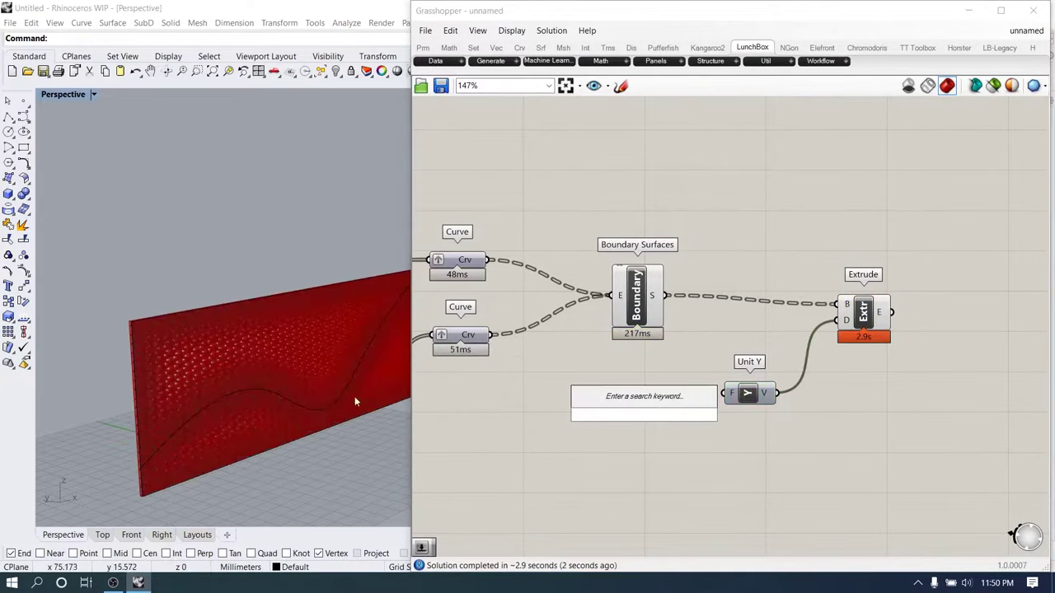
{"action": "type", "text": "1"}
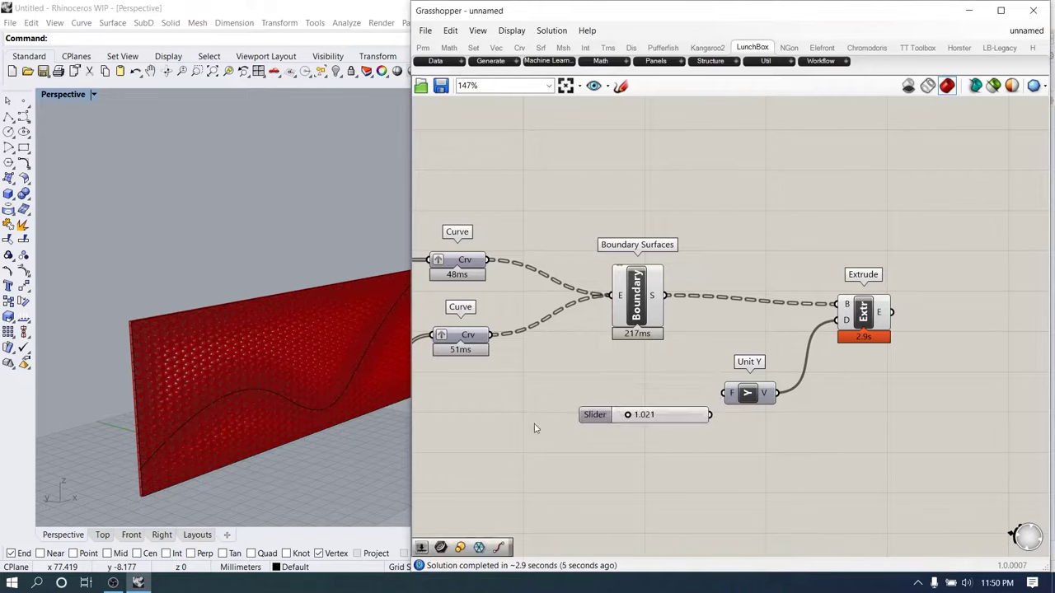
{"action": "key", "text": "Return"}
{"action": "left_click_drag", "start_coordinate": [734, 388], "coordinate": [732, 387]}
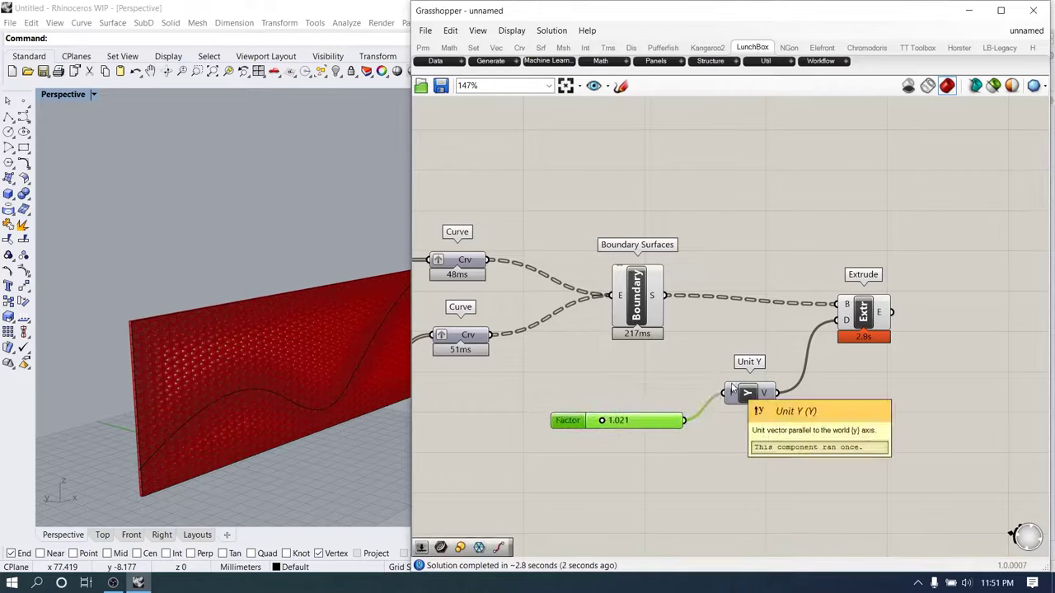
{"action": "left_click", "coordinate": [606, 394]}
Bake the Extrude component's perforated panel into the Rhino document
{"action": "mouse_move", "coordinate": [180, 367]}
{"action": "right_mouse_down"}
{"action": "mouse_move", "coordinate": [77, 473]}
{"action": "mouse_move", "coordinate": [172, 376]}
{"action": "mouse_move", "coordinate": [170, 347]}
{"action": "right_mouse_up"}
{"action": "scroll", "coordinate": [867, 340], "scroll_direction": "up", "scroll_amount": 4}
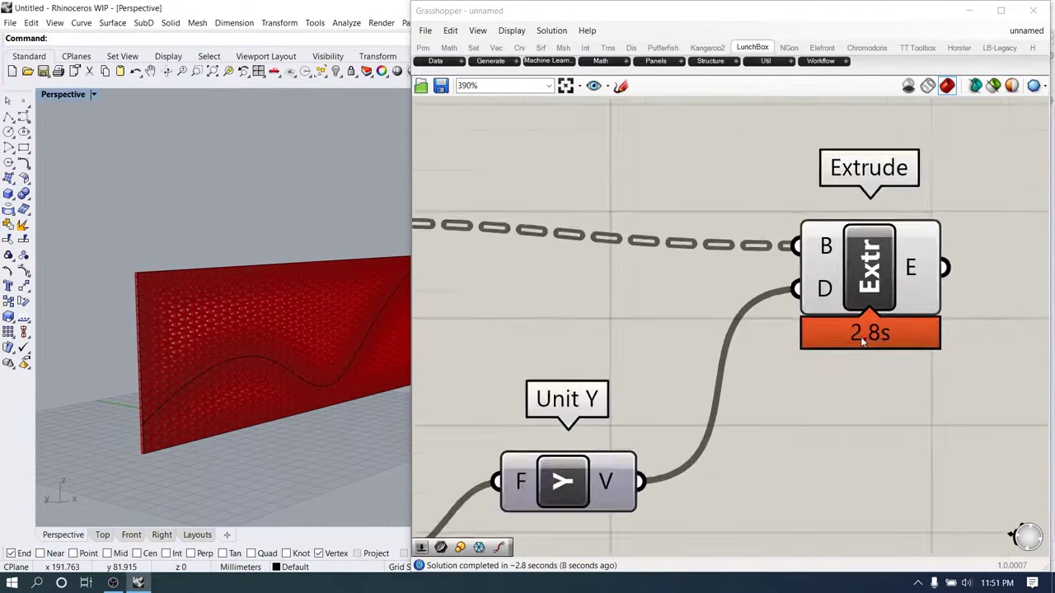
{"action": "scroll", "coordinate": [857, 322], "scroll_direction": "down", "scroll_amount": 2}
{"action": "left_click", "coordinate": [838, 285]}
{"action": "right_click", "coordinate": [838, 284]}
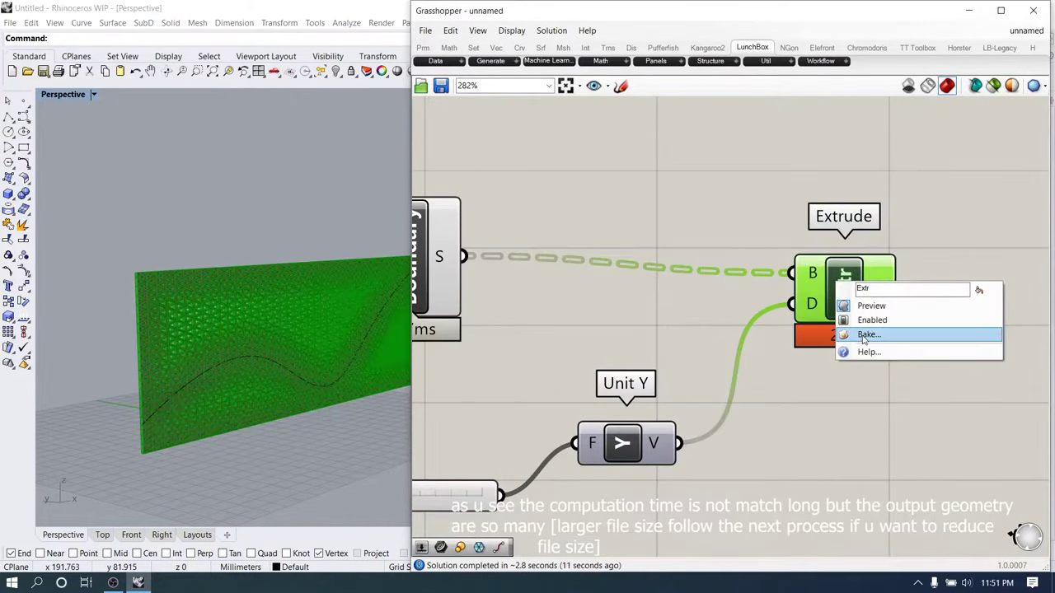
{"action": "left_click", "coordinate": [886, 336]}
{"action": "left_click", "coordinate": [853, 457]}
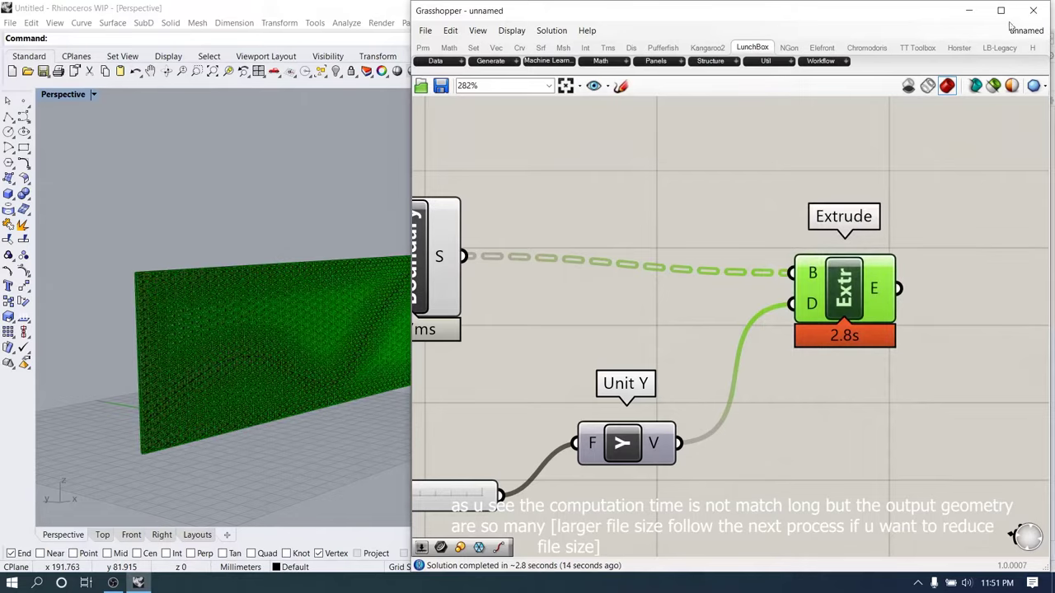
Close the Grasshopper window and show the baked panel in Shaded display in the Perspective view
{"action": "left_click", "coordinate": [1033, 10]}
{"action": "right_click_drag", "start_coordinate": [483, 287], "coordinate": [183, 371]}
{"action": "scroll", "coordinate": [239, 422], "scroll_direction": "up", "scroll_amount": 6}
{"action": "left_click", "coordinate": [94, 94]}
{"action": "left_click", "coordinate": [89, 154]}
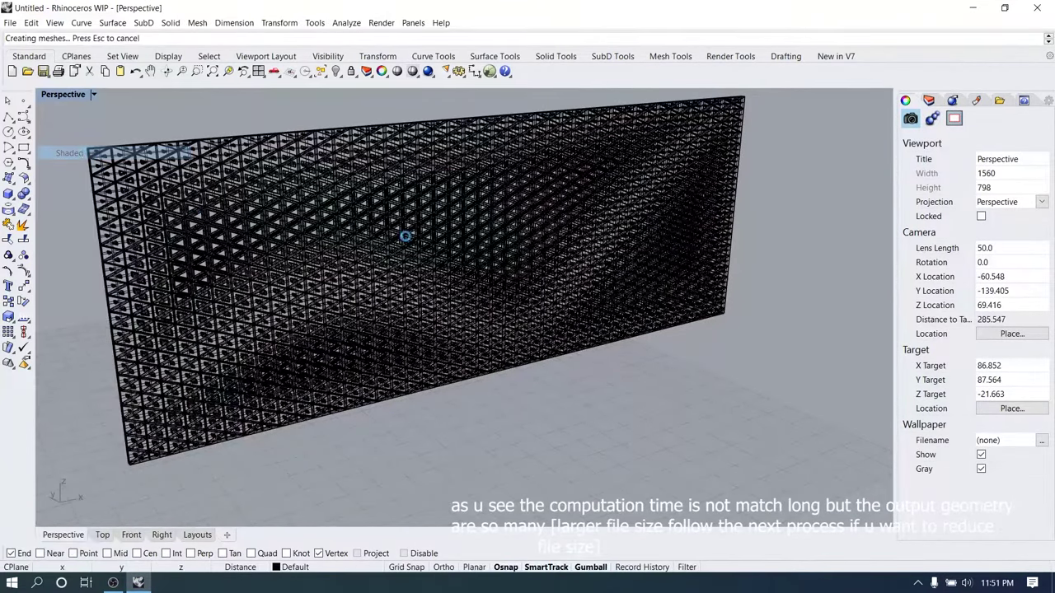
{"action": "scroll", "coordinate": [600, 267], "scroll_direction": "down", "scroll_amount": 8}
{"action": "scroll", "coordinate": [599, 265], "scroll_direction": "up", "scroll_amount": 5}
{"action": "scroll", "coordinate": [600, 265], "scroll_direction": "down", "scroll_amount": 3}
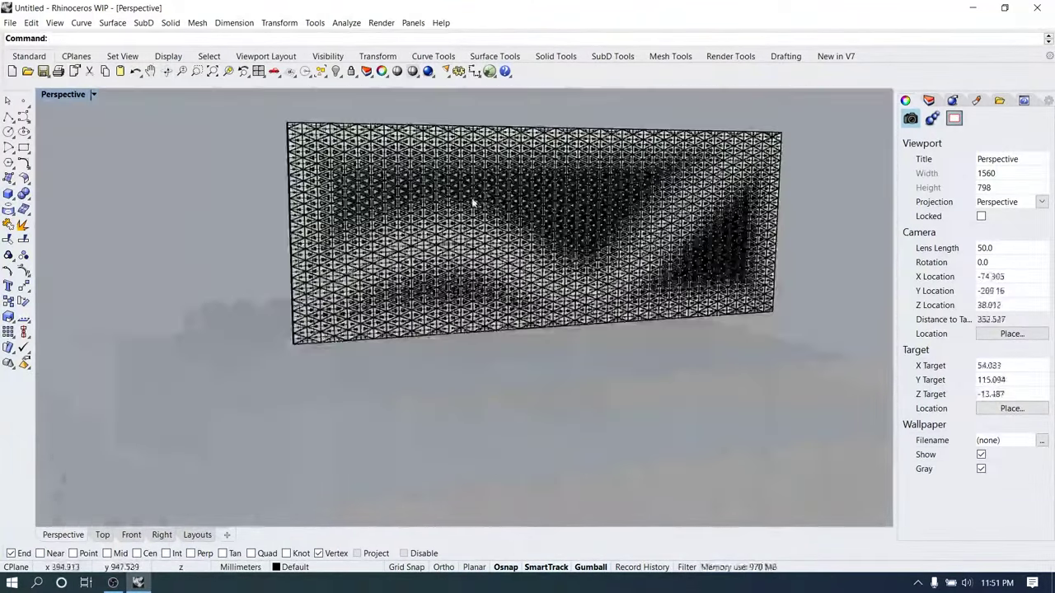
Switch the Perspective view to Rendered display and inspect the baked panel's openings
{"action": "left_click", "coordinate": [94, 95]}
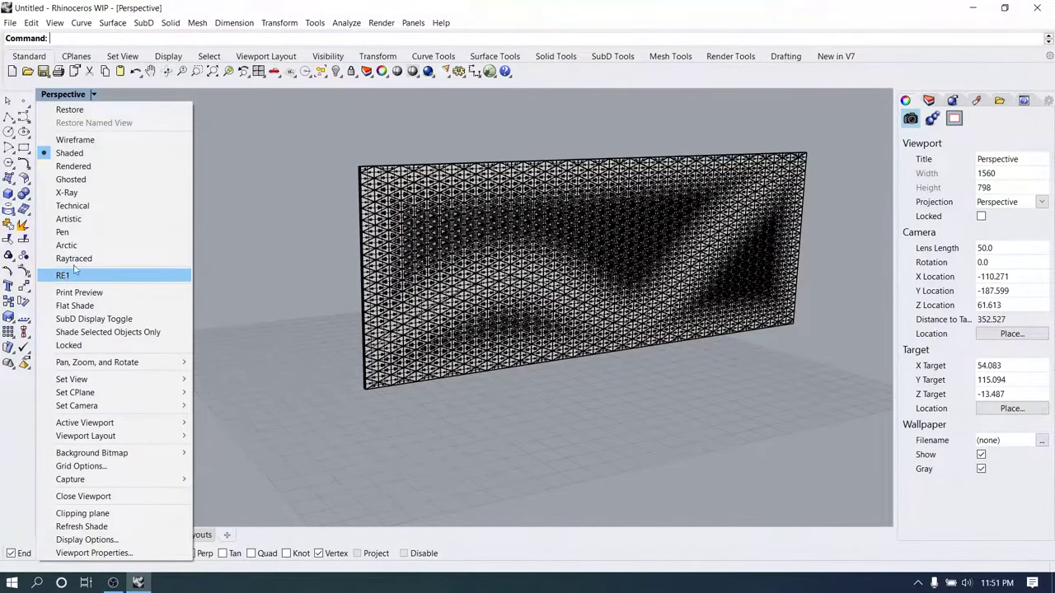
{"action": "left_click", "coordinate": [91, 166]}
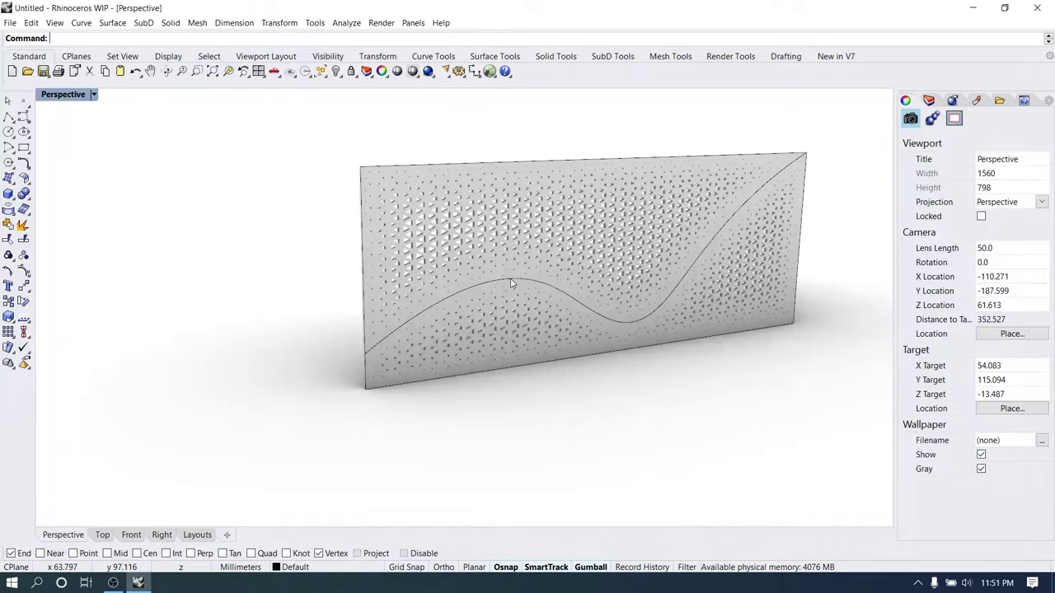
{"action": "left_click", "coordinate": [511, 283]}
{"action": "key", "text": "Escape"}
{"action": "right_click_drag", "start_coordinate": [503, 282], "coordinate": [311, 208]}
{"action": "scroll", "coordinate": [125, 97], "scroll_direction": "up", "scroll_amount": 8}
Set the Perspective view to the RE1 display mode and frame the whole panel
{"action": "right_click", "coordinate": [62, 98]}
{"action": "left_click", "coordinate": [66, 277]}
{"action": "right_click_drag", "start_coordinate": [123, 297], "coordinate": [436, 320]}
{"action": "scroll", "coordinate": [412, 323], "scroll_direction": "down", "scroll_amount": 4}
{"action": "right_click_drag", "start_coordinate": [247, 353], "coordinate": [323, 350]}
{"action": "scroll", "coordinate": [323, 342], "scroll_direction": "down", "scroll_amount": 4}
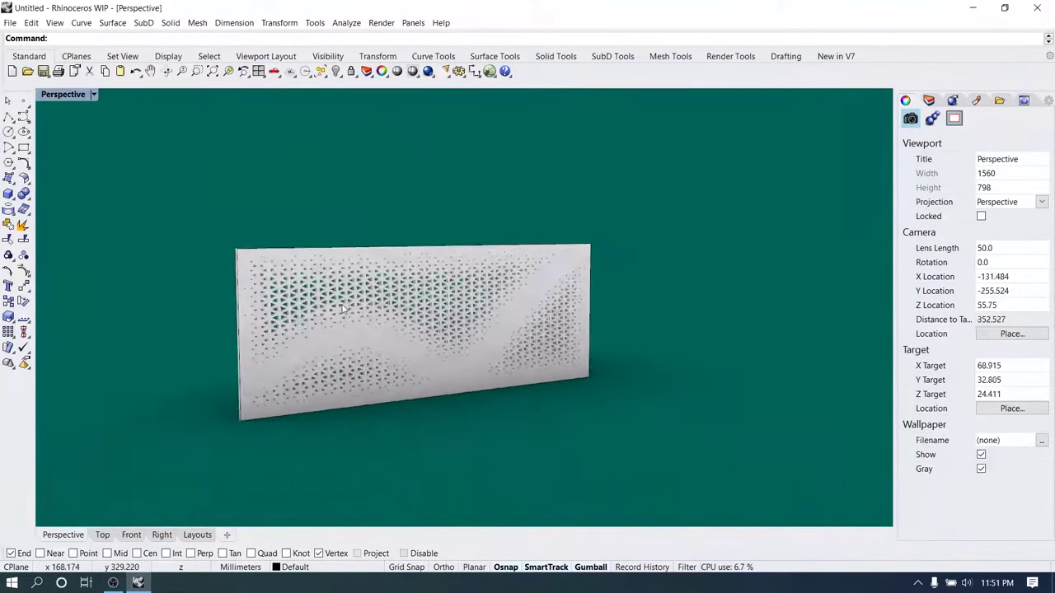
Examine the depth of the triangular openings up close and the complete perforated panel from several angles
{"action": "scroll", "coordinate": [285, 293], "scroll_direction": "up", "scroll_amount": 10}
{"action": "left_click", "coordinate": [278, 262], "text": "ctrl+shift"}
{"action": "left_click", "coordinate": [330, 301]}
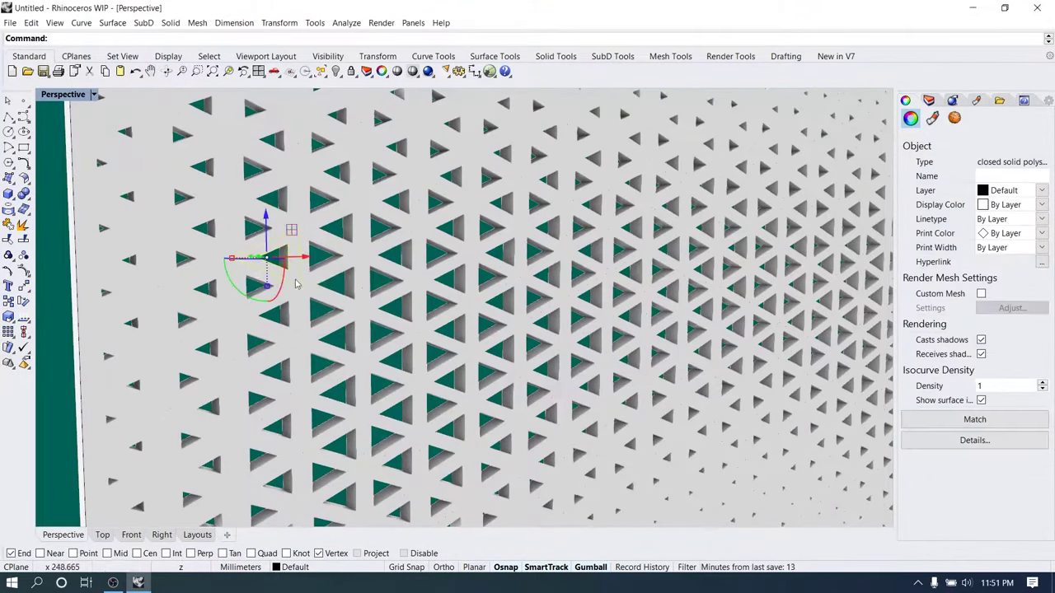
{"action": "key", "text": "Escape"}
{"action": "scroll", "coordinate": [325, 313], "scroll_direction": "down", "scroll_amount": 6}
{"action": "right_click_drag", "start_coordinate": [329, 311], "coordinate": [367, 330]}
{"action": "left_click", "coordinate": [378, 328]}
{"action": "key", "text": "Escape"}
{"action": "scroll", "coordinate": [521, 350], "scroll_direction": "down", "scroll_amount": 3}
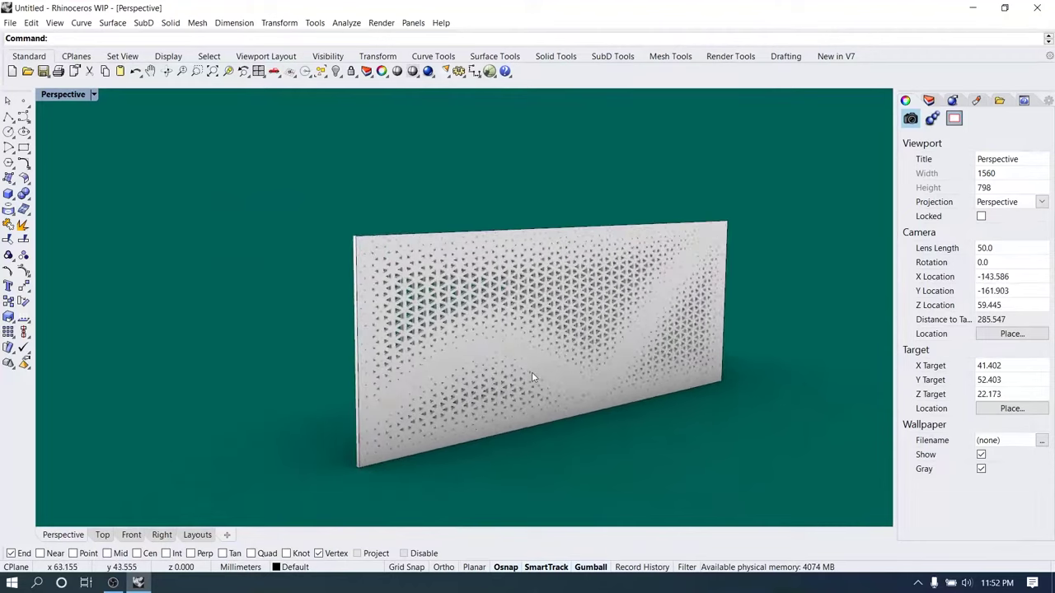
{"action": "scroll", "coordinate": [531, 371], "scroll_direction": "up", "scroll_amount": 2}
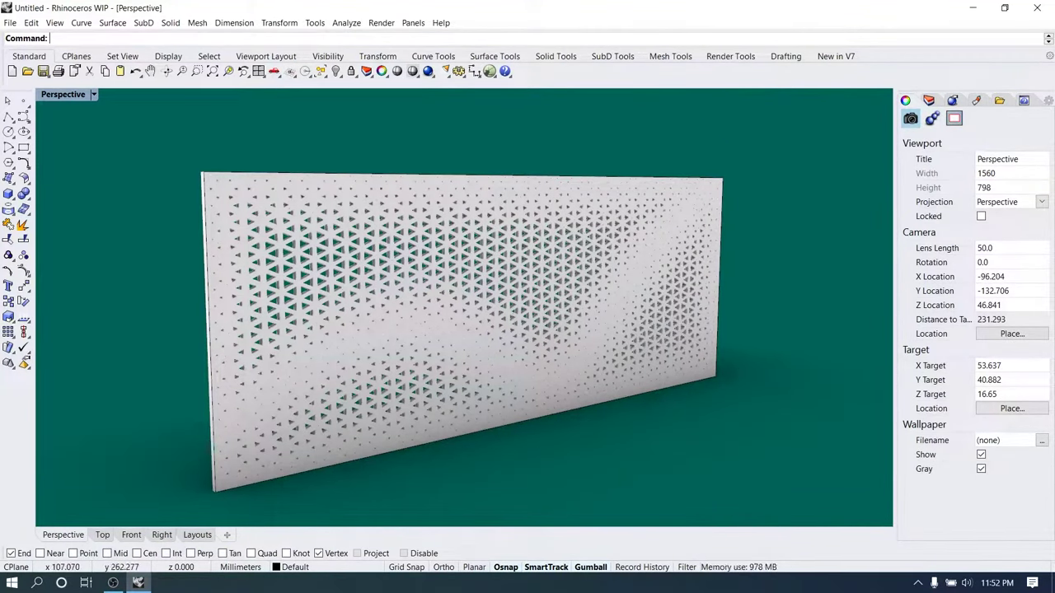
Save the Rhino model to the Desktop as "trial 1" in Rhino 7 format
{"action": "key", "text": "ctrl+s"}
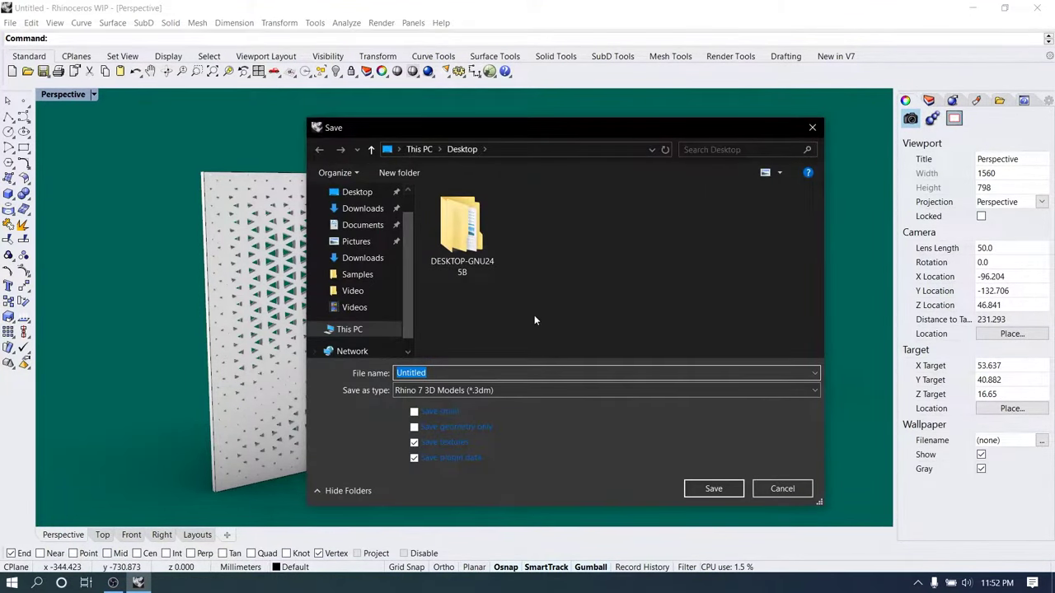
{"action": "type", "text": "trial 1"}
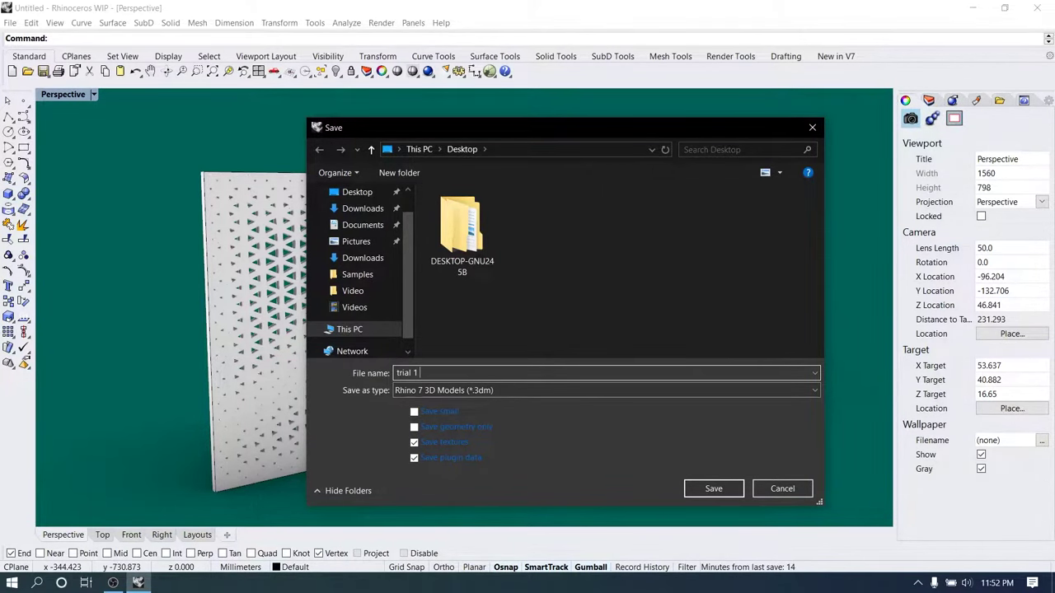
{"action": "key", "text": "Return"}
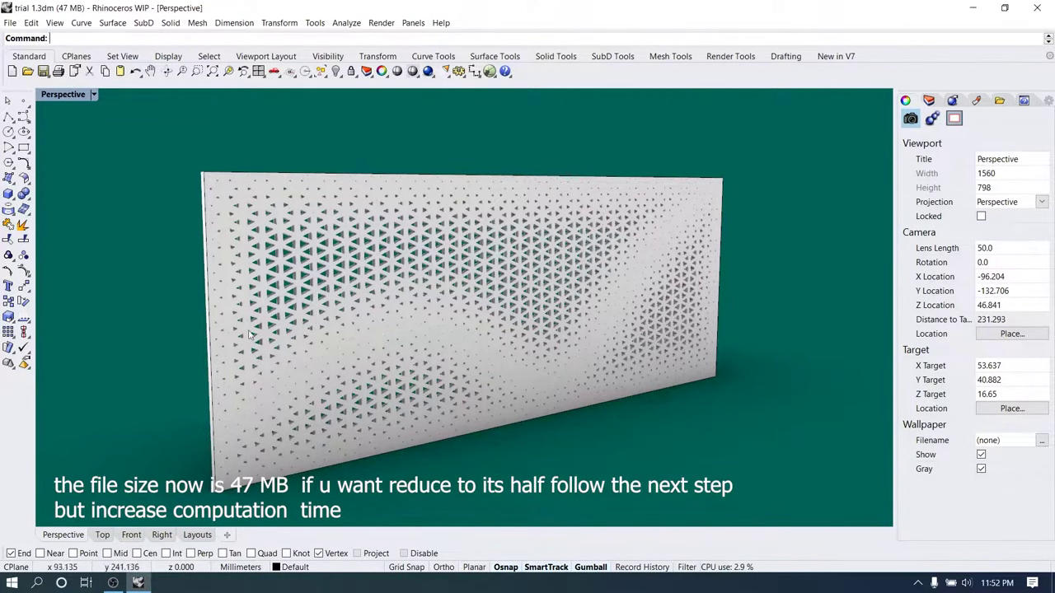
Delete the baked panel from the Rhino document and reopen the Grasshopper definition
{"action": "left_click", "coordinate": [354, 345]}
{"action": "key", "text": "Delete"}
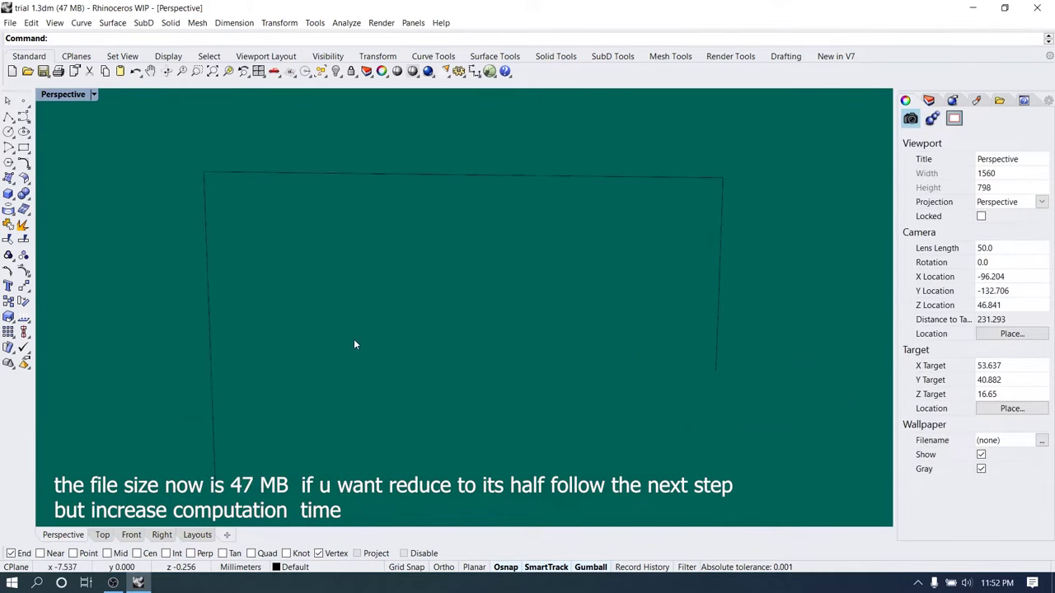
{"action": "type", "text": "Grasshopper"}
{"action": "key", "text": "Return"}
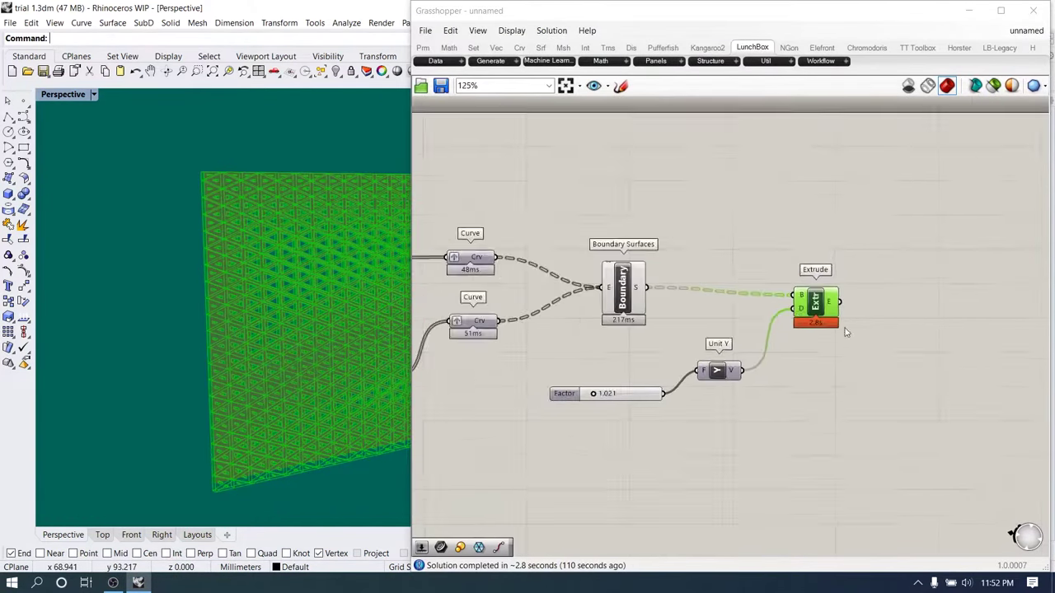
Disconnect Boundary Surfaces from Extrude's B input and both flattened Curve parameters from Boundary Surfaces' E input
{"action": "scroll", "coordinate": [845, 332], "scroll_direction": "up", "scroll_amount": 2}
{"action": "left_click_drag", "start_coordinate": [650, 280], "coordinate": [816, 289], "text": "ctrl"}
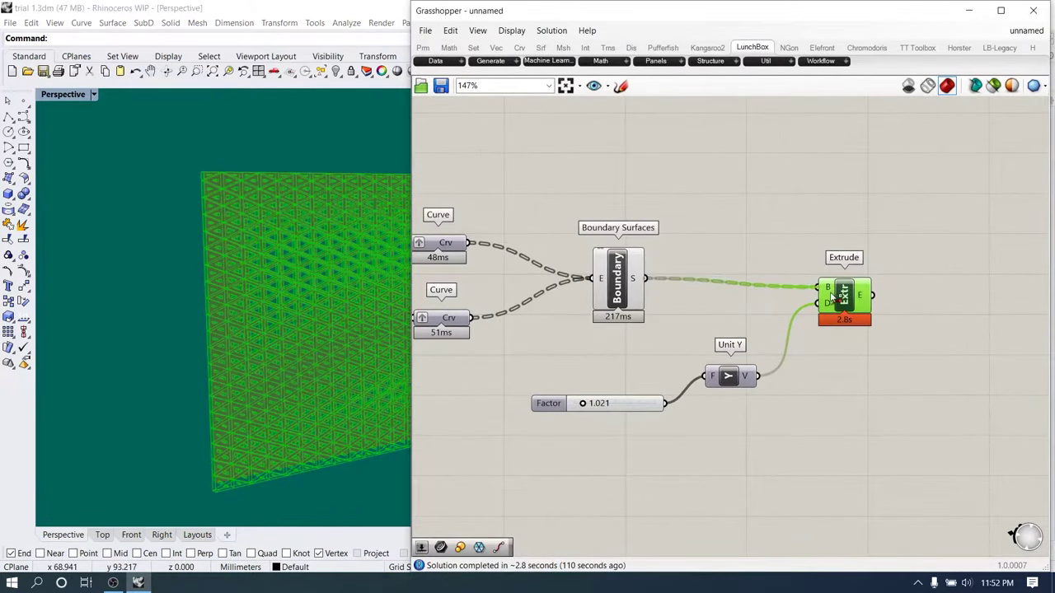
{"action": "scroll", "coordinate": [856, 297], "scroll_direction": "down", "scroll_amount": 4}
{"action": "scroll", "coordinate": [684, 284], "scroll_direction": "up", "scroll_amount": 4}
{"action": "left_click_drag", "start_coordinate": [638, 341], "coordinate": [785, 305], "text": "ctrl"}
{"action": "left_click_drag", "start_coordinate": [632, 265], "coordinate": [759, 304], "text": "ctrl"}
{"action": "right_click_drag", "start_coordinate": [668, 254], "coordinate": [726, 291]}
Turn on the preview of the two flattened Curve parameters that hold the panel outlines and the scaled openings
{"action": "left_click", "coordinate": [663, 302]}
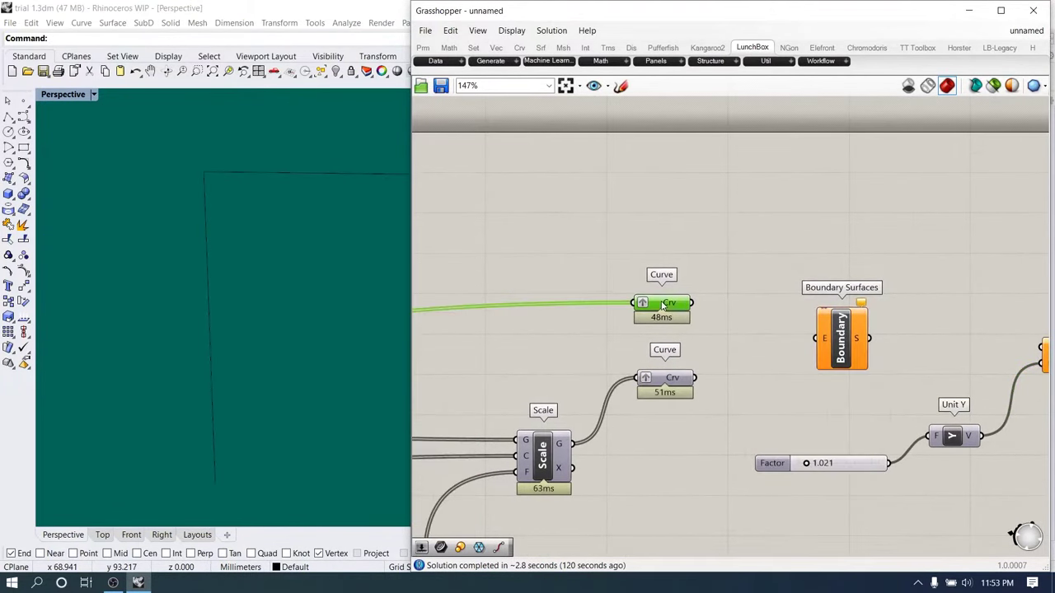
{"action": "scroll", "coordinate": [662, 301], "scroll_direction": "up", "scroll_amount": 1}
{"action": "middle_click", "coordinate": [663, 301]}
{"action": "left_click", "coordinate": [687, 279]}
{"action": "scroll", "coordinate": [294, 324], "scroll_direction": "up", "scroll_amount": 4}
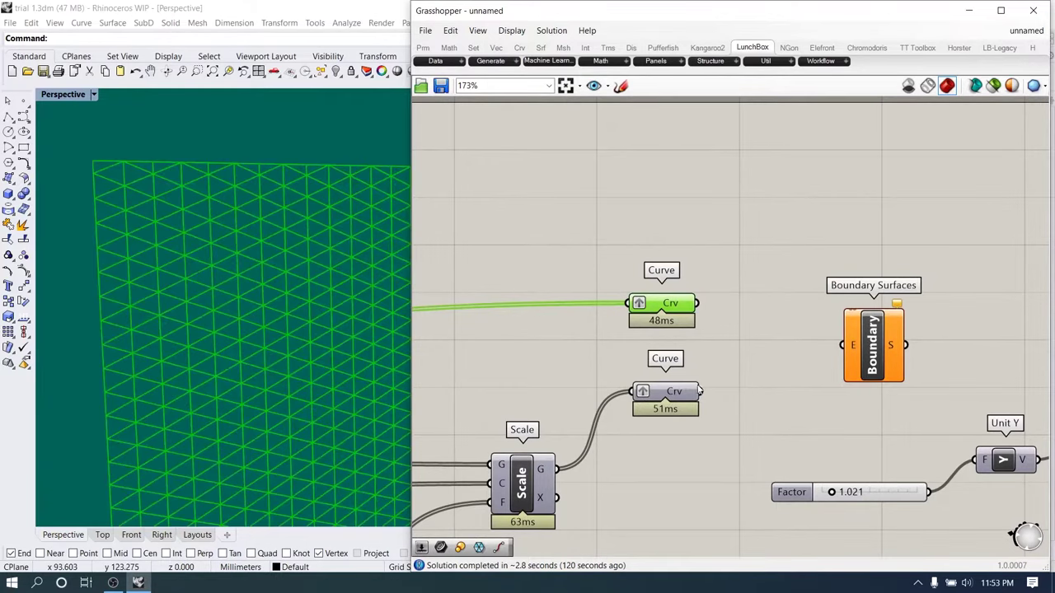
{"action": "left_click", "coordinate": [678, 392]}
{"action": "middle_click", "coordinate": [678, 395]}
{"action": "left_click", "coordinate": [703, 370]}
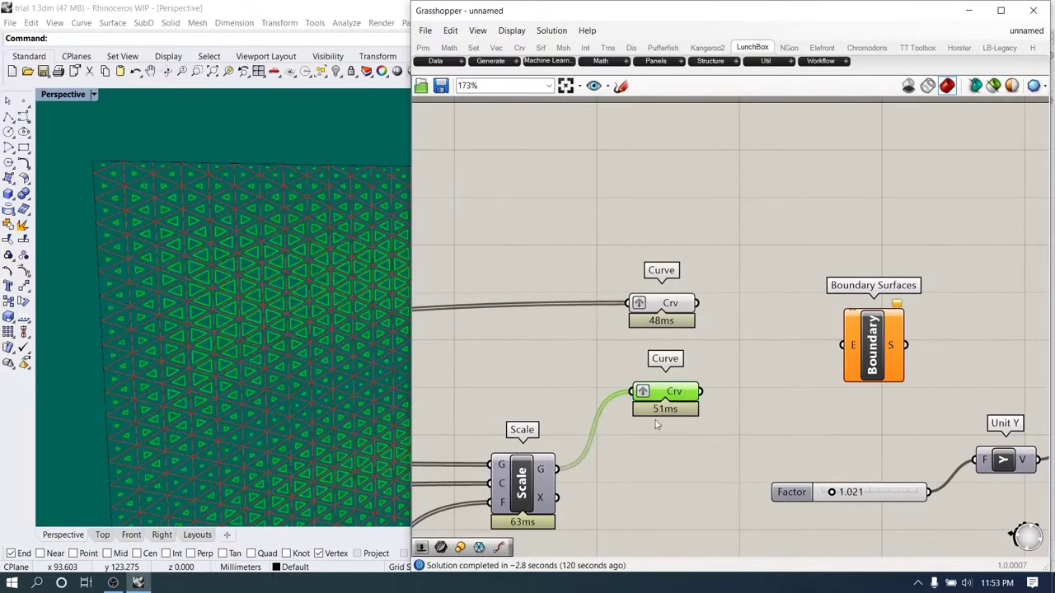
Examine the panel and opening curves in Wireframe display, and return the Perspective view to RE1 display
{"action": "scroll", "coordinate": [182, 295], "scroll_direction": "down", "scroll_amount": 5}
{"action": "scroll", "coordinate": [195, 295], "scroll_direction": "up", "scroll_amount": 4}
{"action": "left_click", "coordinate": [96, 95]}
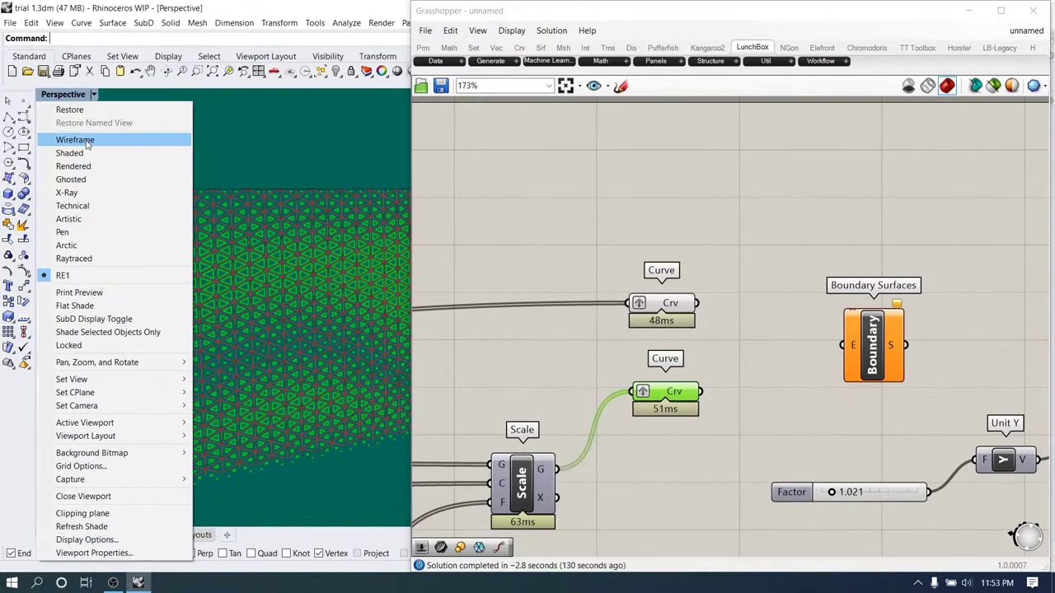
{"action": "left_click", "coordinate": [91, 137]}
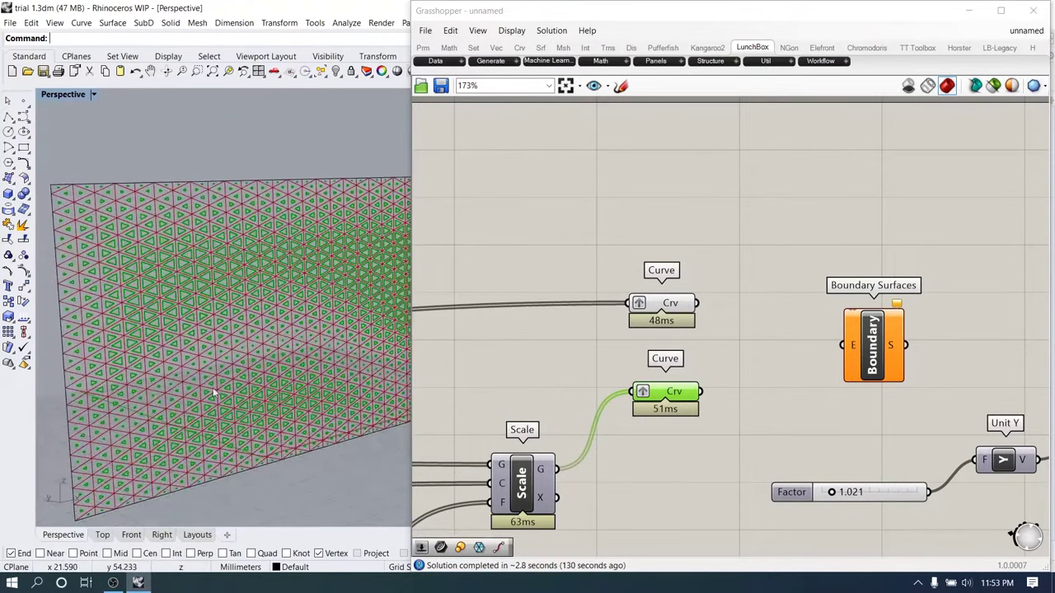
{"action": "left_click", "coordinate": [590, 227]}
{"action": "left_click_drag", "start_coordinate": [666, 398], "coordinate": [699, 398]}
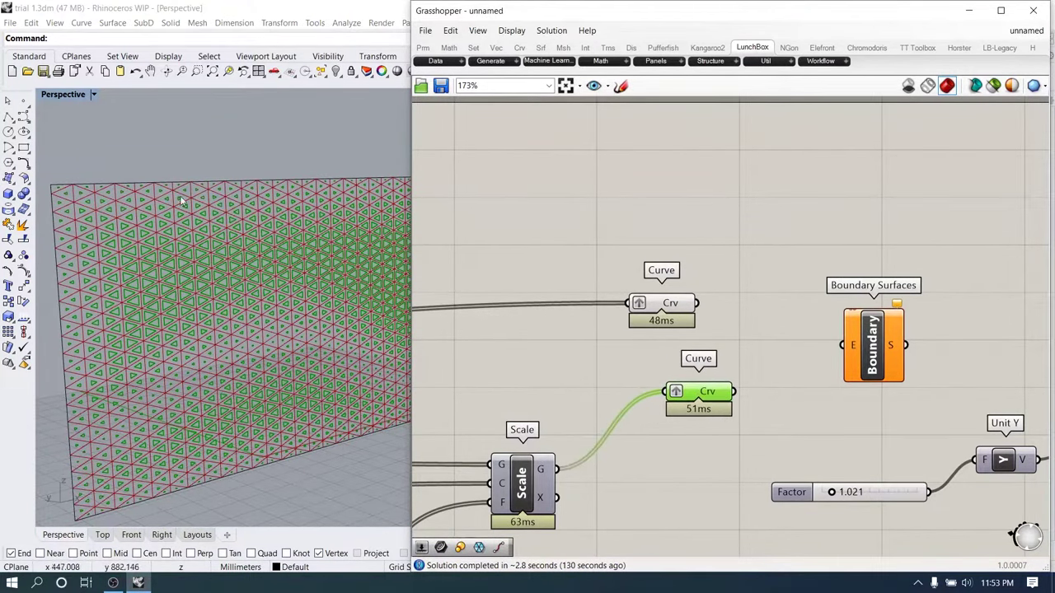
{"action": "left_click", "coordinate": [95, 94]}
{"action": "left_click", "coordinate": [82, 274]}
{"action": "scroll", "coordinate": [152, 333], "scroll_direction": "down", "scroll_amount": 2}
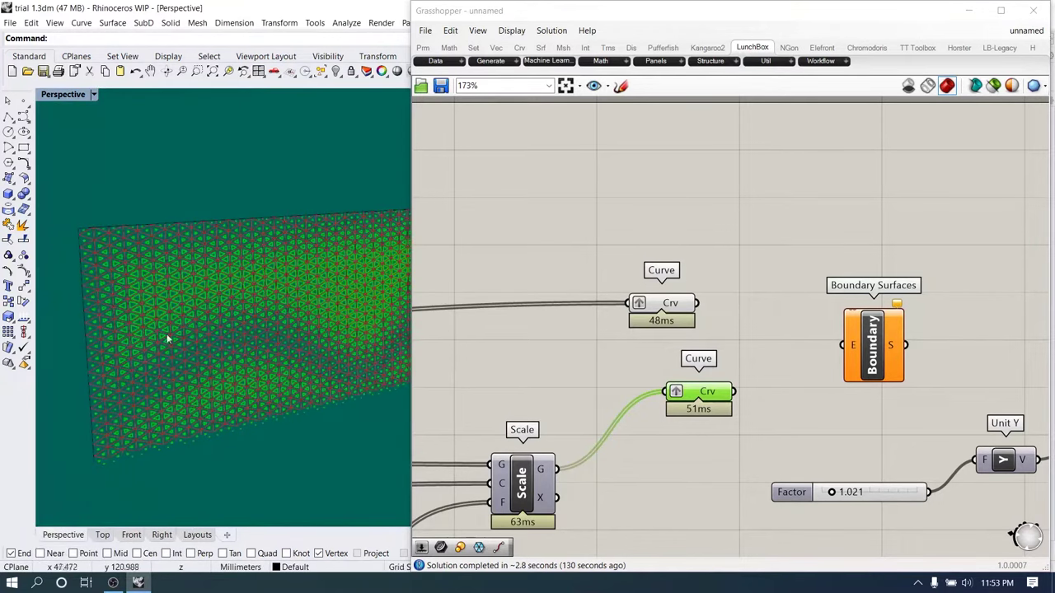
Add a second Curve parameter near the initial boundary Curve and connect that Curve's output to it
{"action": "left_click", "coordinate": [682, 341]}
{"action": "left_click", "coordinate": [694, 399]}
{"action": "scroll", "coordinate": [741, 340], "scroll_direction": "down", "scroll_amount": 6}
{"action": "right_click_drag", "start_coordinate": [574, 332], "coordinate": [811, 325]}
{"action": "scroll", "coordinate": [523, 368], "scroll_direction": "up", "scroll_amount": 5}
{"action": "left_click", "coordinate": [497, 318]}
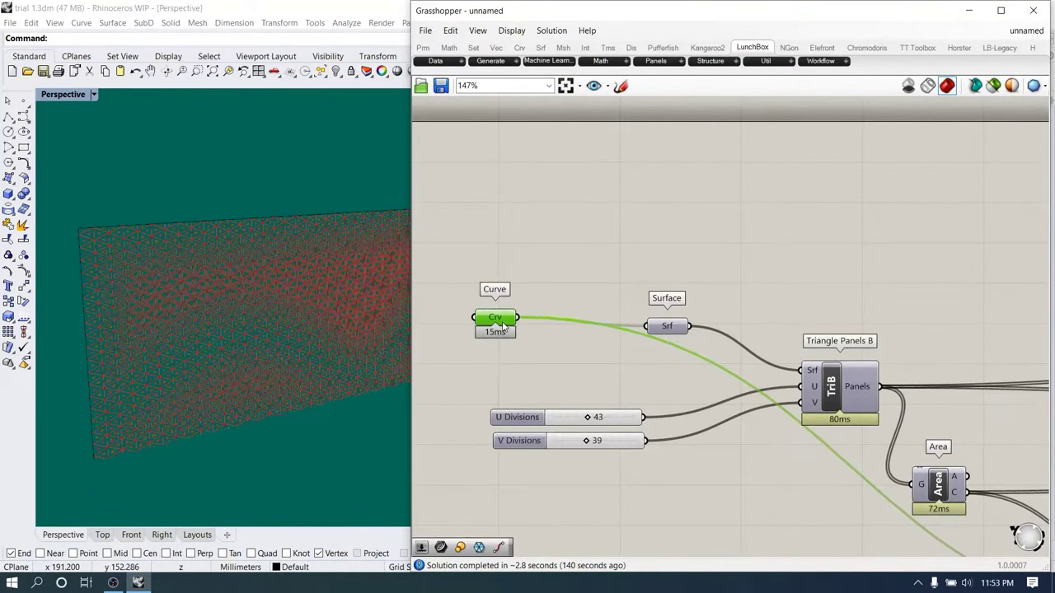
{"action": "double_click", "coordinate": [557, 285]}
{"action": "type", "text": "crv"}
{"action": "left_click", "coordinate": [554, 251]}
{"action": "left_click_drag", "start_coordinate": [519, 318], "coordinate": [604, 278]}
{"action": "right_click_drag", "start_coordinate": [183, 370], "coordinate": [226, 404]}
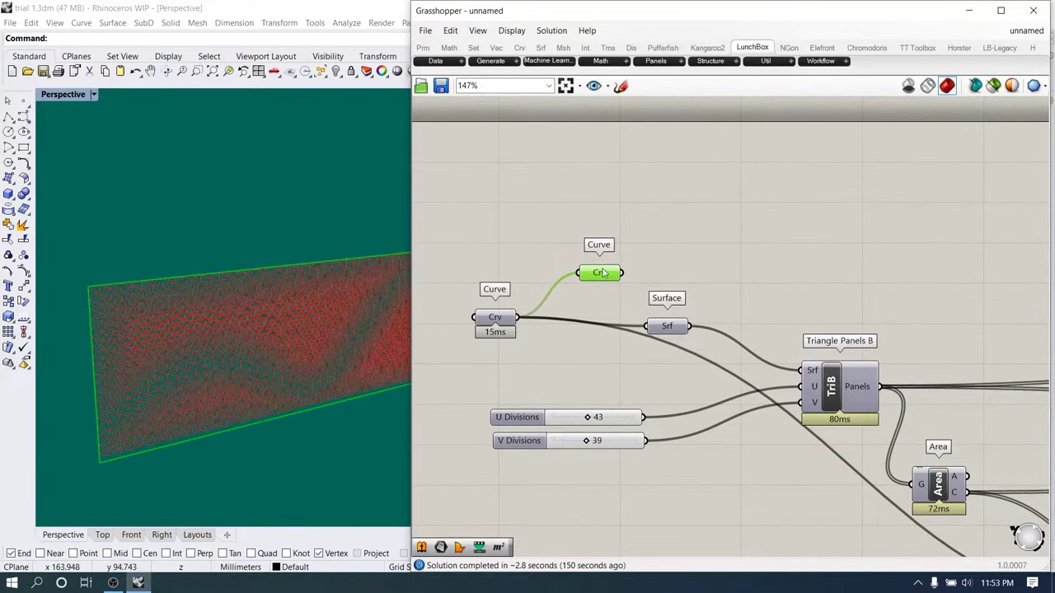
Move the new boundary Curve parameter across the canvas to just before Boundary Surfaces, above the scaled-openings Curve
{"action": "scroll", "coordinate": [579, 266], "scroll_direction": "down", "scroll_amount": 5}
{"action": "left_click_drag", "start_coordinate": [572, 264], "coordinate": [995, 255]}
{"action": "scroll", "coordinate": [1012, 271], "scroll_direction": "up", "scroll_amount": 5}
{"action": "right_click_drag", "start_coordinate": [1012, 270], "coordinate": [674, 318]}
Move the flattened panel-outline Curve parameter away from Boundary Surfaces to above Scale and open its quick actions
{"action": "left_click_drag", "start_coordinate": [570, 330], "coordinate": [433, 342]}
{"action": "middle_click", "coordinate": [435, 344]}
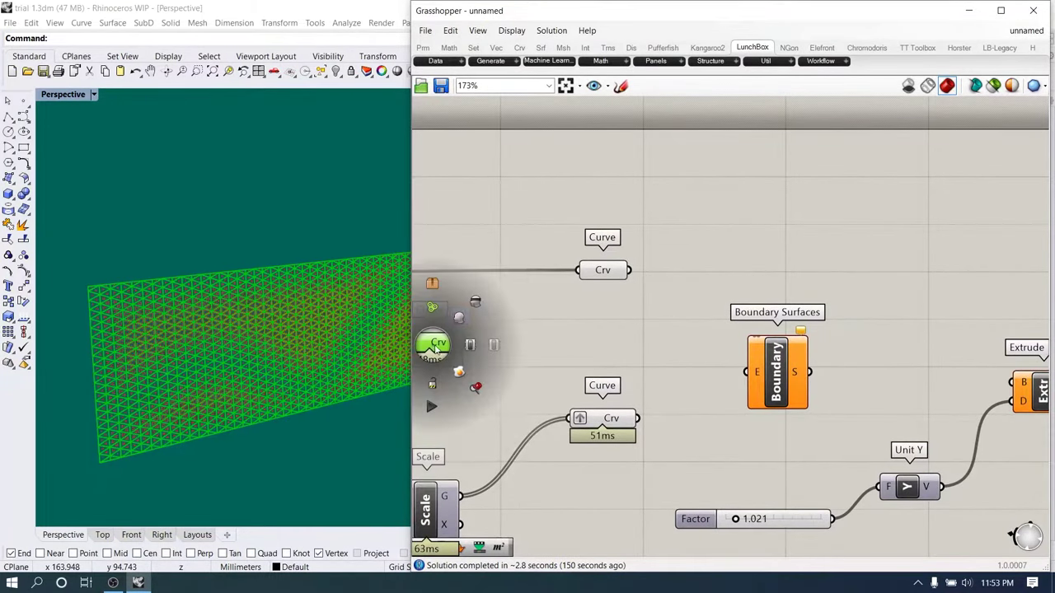